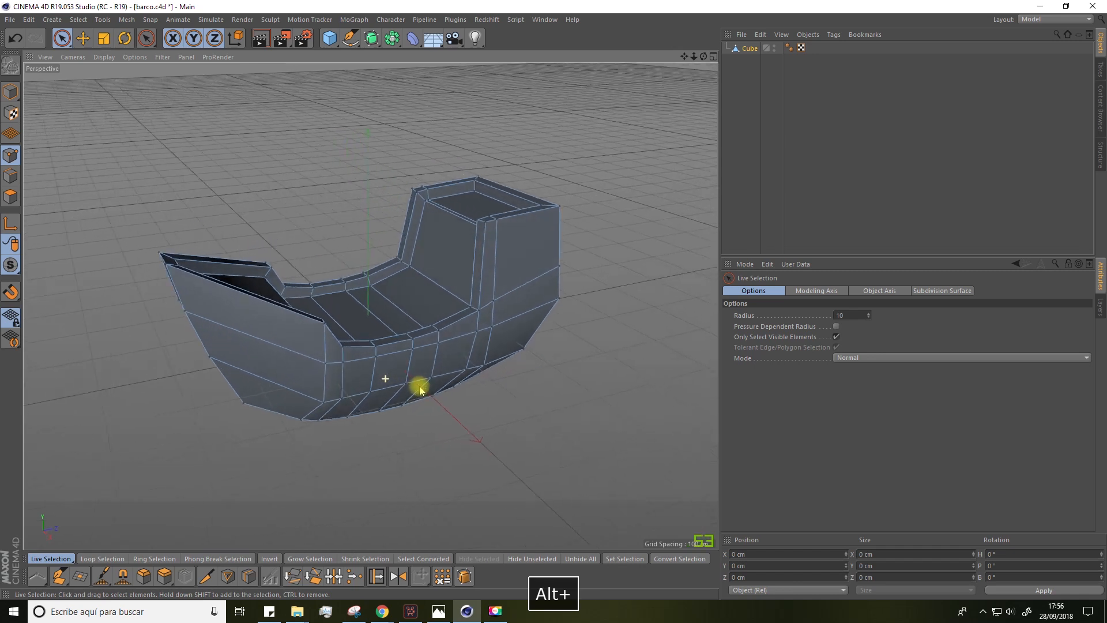
Step: Loop-select the ring of polygons on the top rim of the ship hull, working in polygon mode
{"action": "left_click_drag", "start_coordinate": [346, 341], "coordinate": [412, 419], "text": "alt"}
{"action": "left_click_drag", "start_coordinate": [408, 332], "coordinate": [448, 275], "text": "alt"}
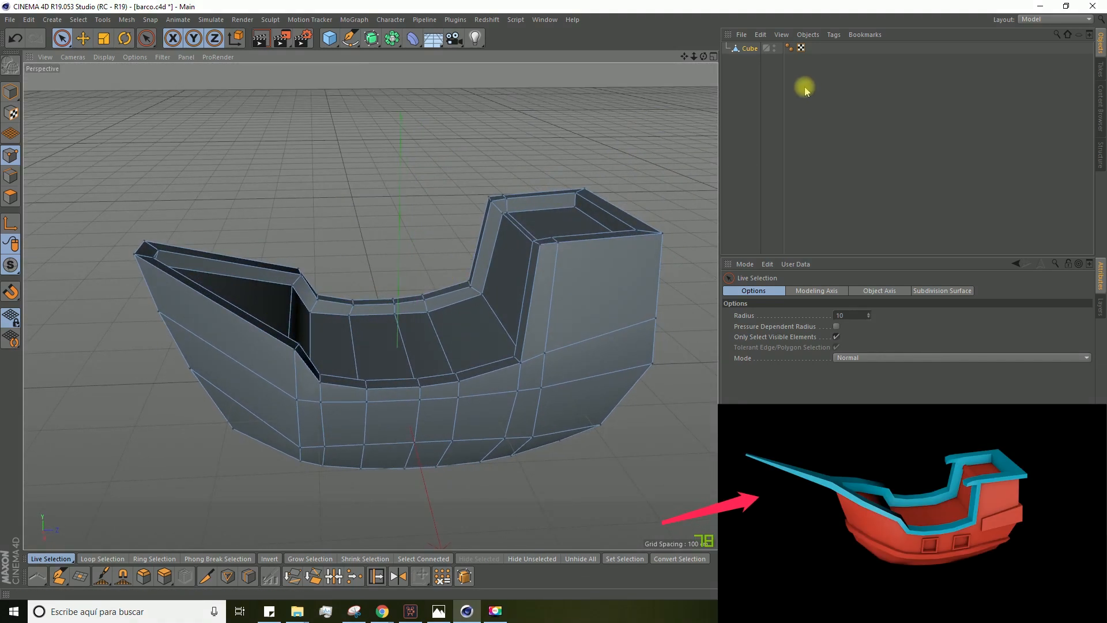
{"action": "left_click", "coordinate": [752, 49]}
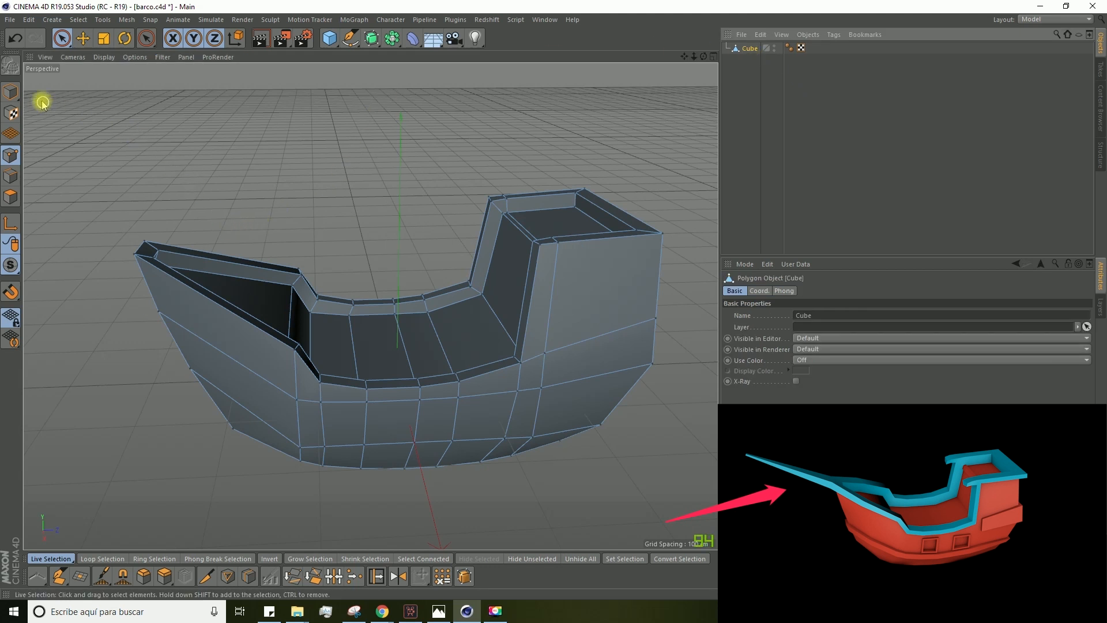
{"action": "left_click", "coordinate": [78, 19]}
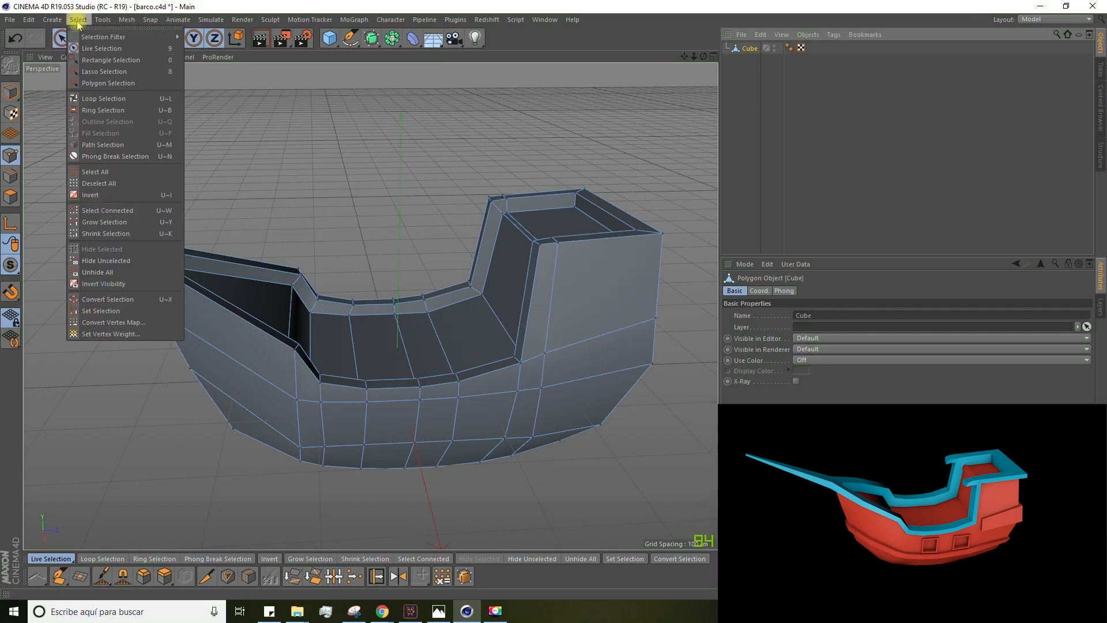
{"action": "left_click", "coordinate": [92, 99]}
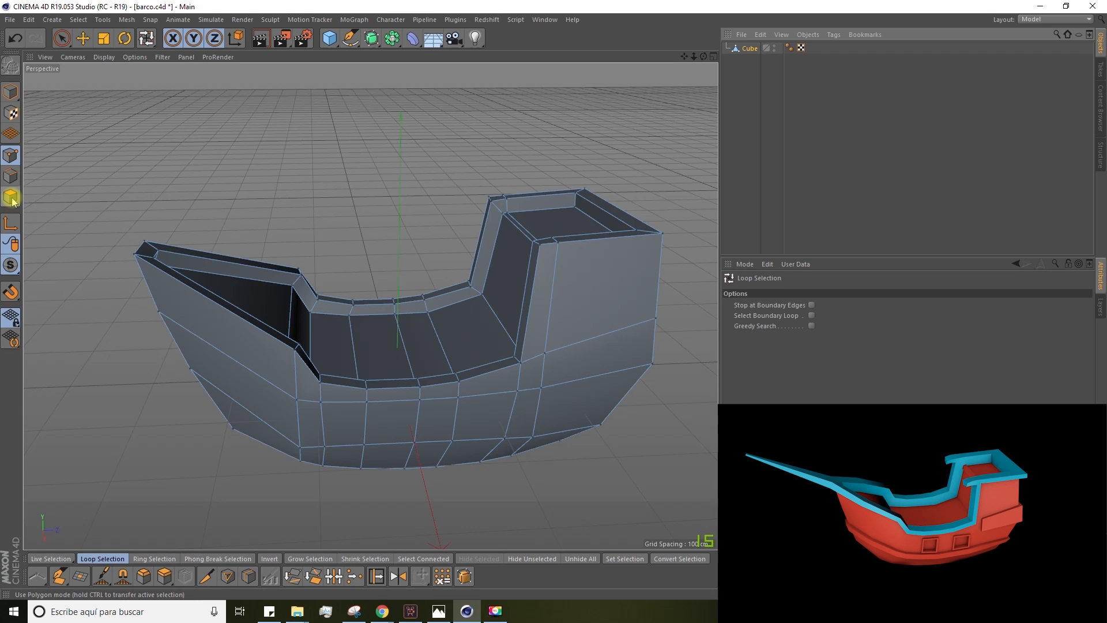
{"action": "left_click_drag", "start_coordinate": [193, 184], "coordinate": [185, 208], "text": "alt"}
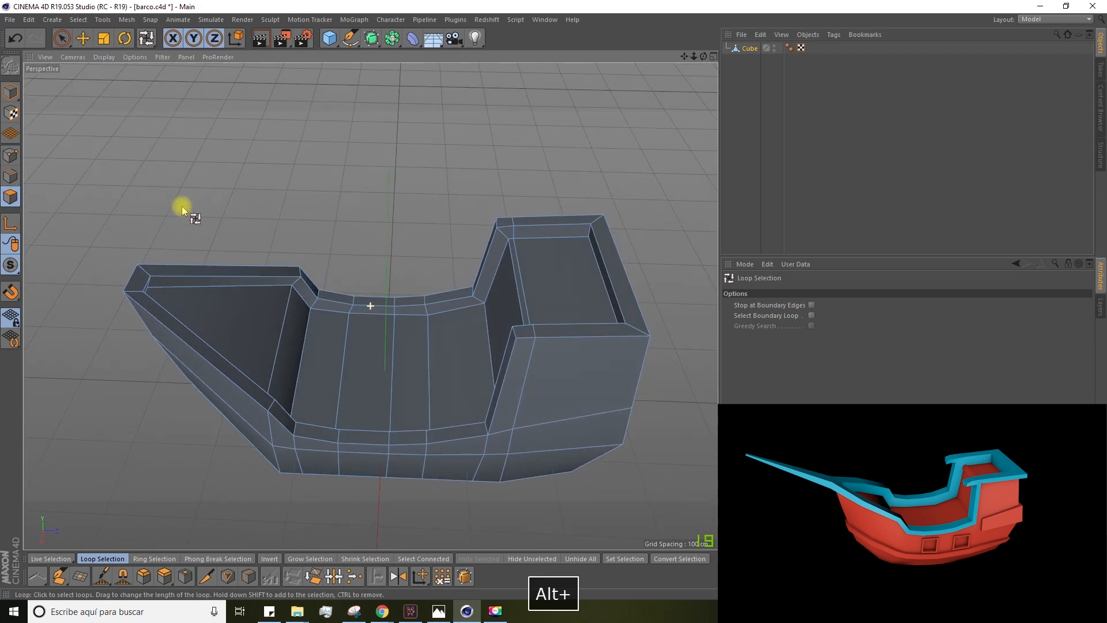
{"action": "left_click", "coordinate": [146, 276]}
Step: Extrude the selected top rim loop upward by 9 cm
{"action": "left_click_drag", "start_coordinate": [230, 213], "coordinate": [220, 265], "text": "alt"}
{"action": "right_click", "coordinate": [219, 262]}
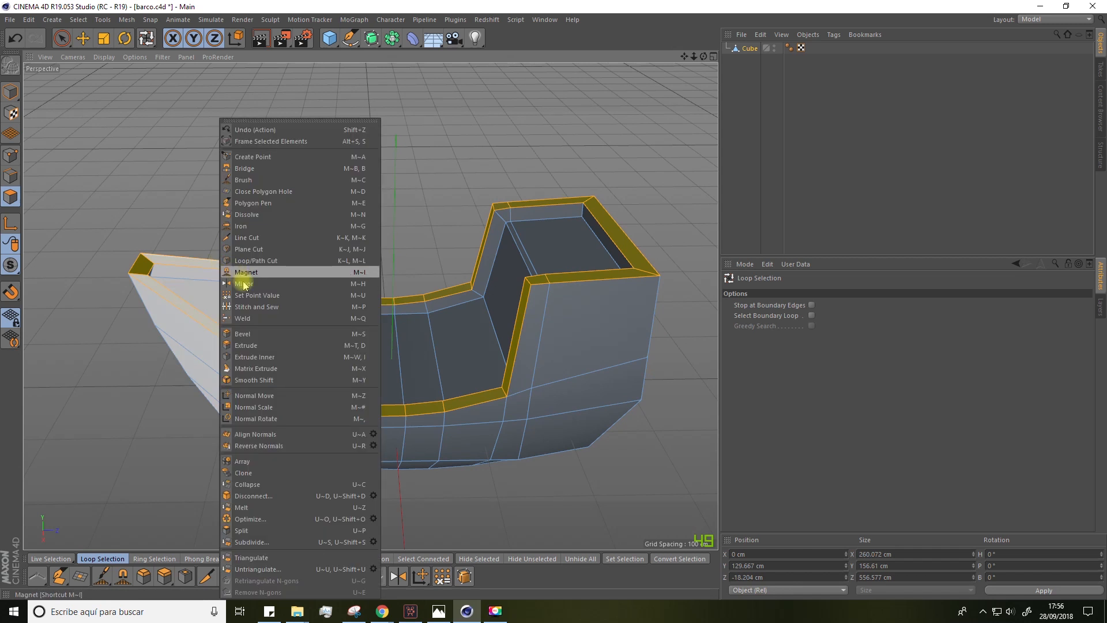
{"action": "left_click", "coordinate": [249, 348]}
{"action": "scroll", "coordinate": [289, 265], "scroll_direction": "up", "scroll_amount": 3}
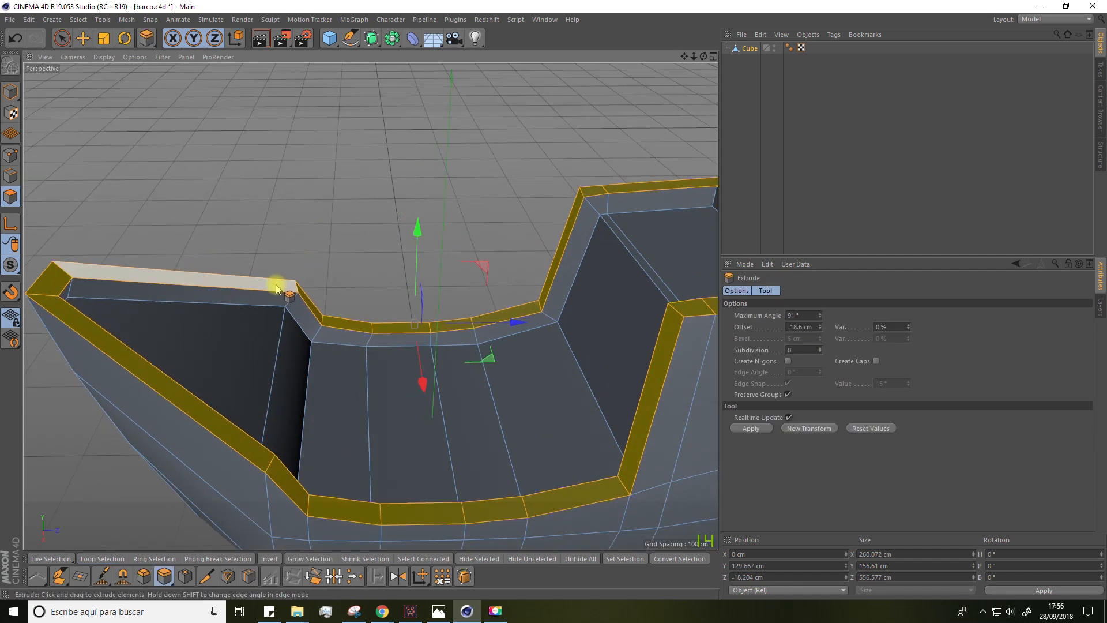
{"action": "left_click_drag", "start_coordinate": [277, 289], "coordinate": [322, 288]}
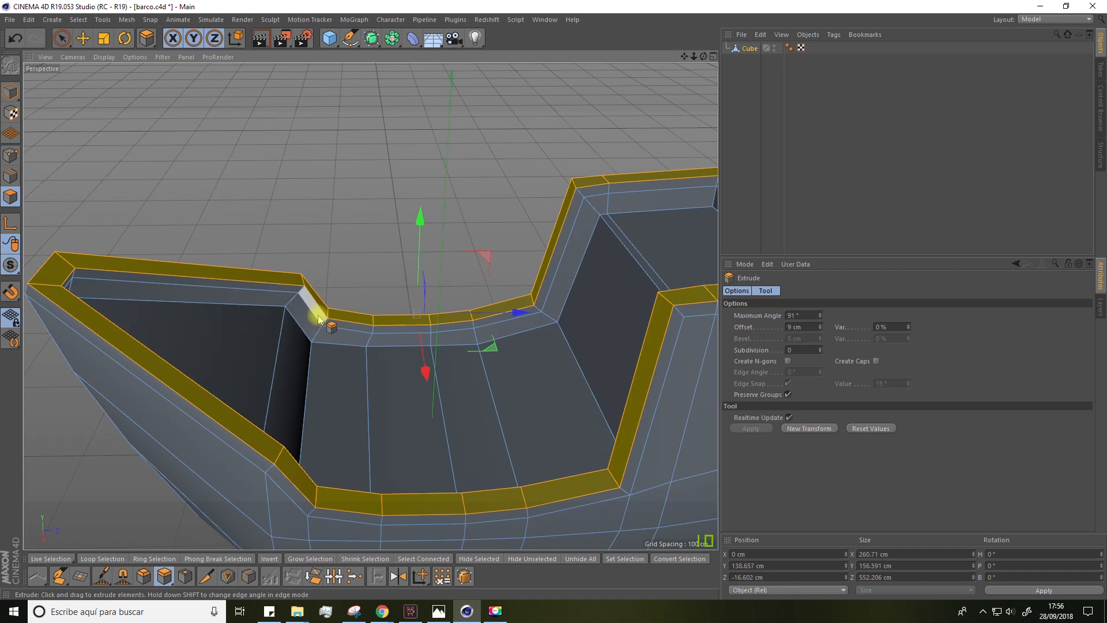
Step: Loop-select both the inner and the outer side polygon loops of the raised rim
{"action": "left_click", "coordinate": [147, 40]}
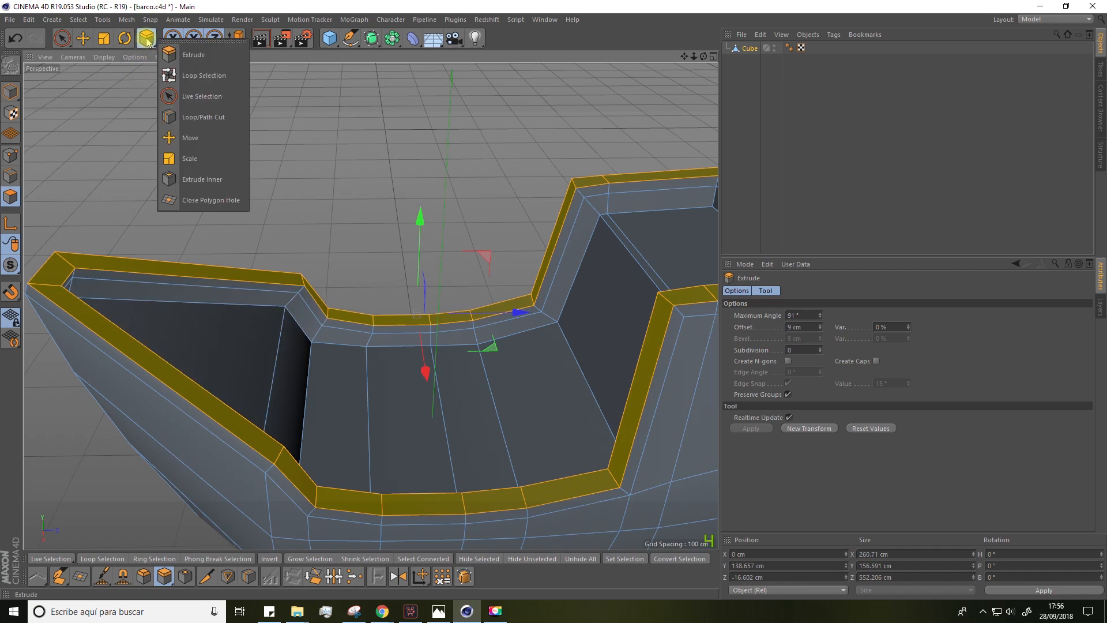
{"action": "left_click", "coordinate": [184, 78]}
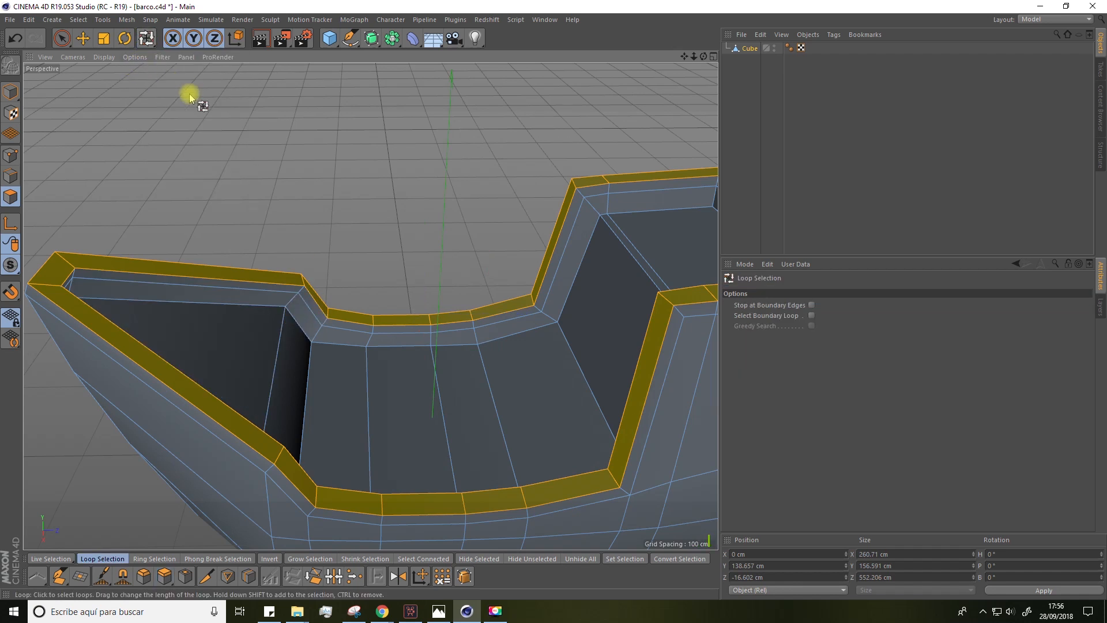
{"action": "left_click", "coordinate": [300, 291]}
{"action": "left_click_drag", "start_coordinate": [300, 289], "coordinate": [501, 207], "text": "alt"}
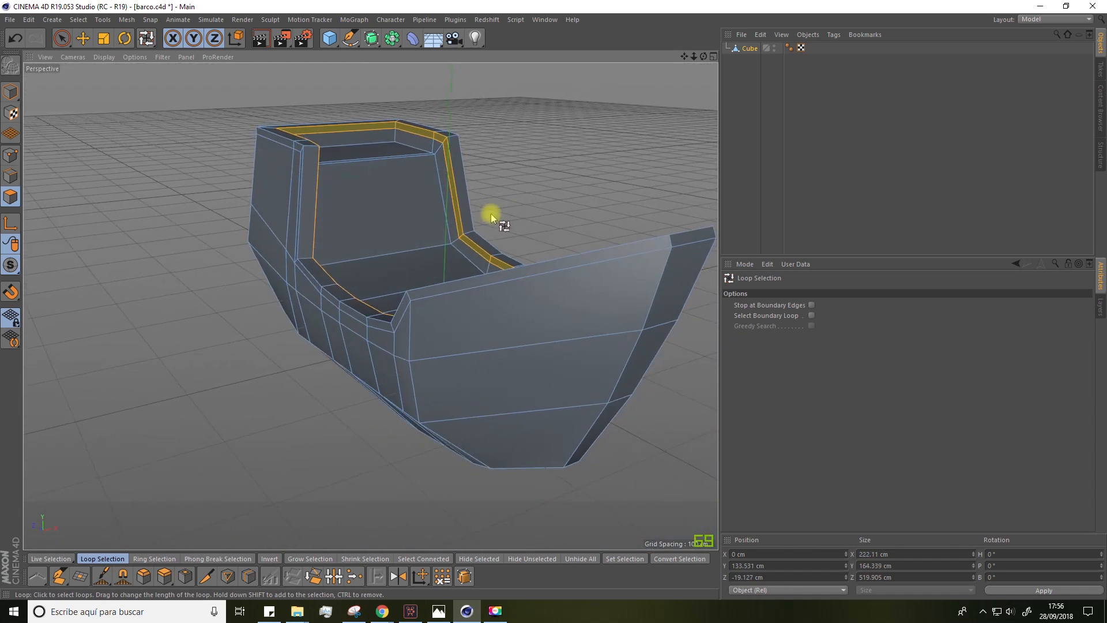
{"action": "left_click", "coordinate": [412, 298], "text": "shift"}
{"action": "left_click_drag", "start_coordinate": [509, 223], "coordinate": [393, 304], "text": "alt"}
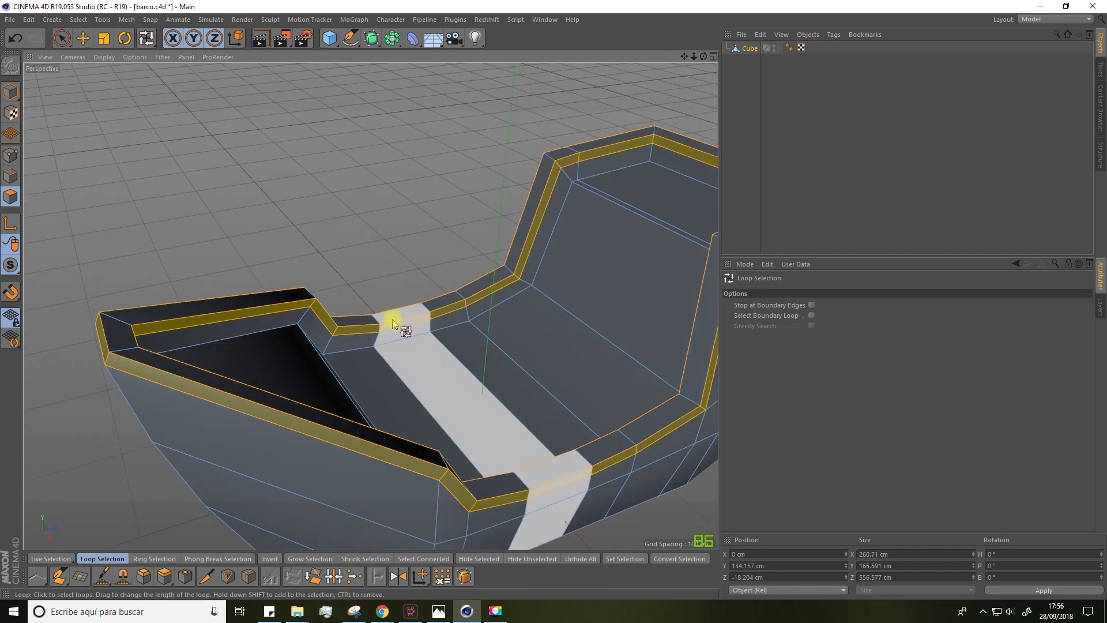
Step: Extrude the inner and outer rim side loops by 11.3 cm
{"action": "right_click", "coordinate": [396, 325]}
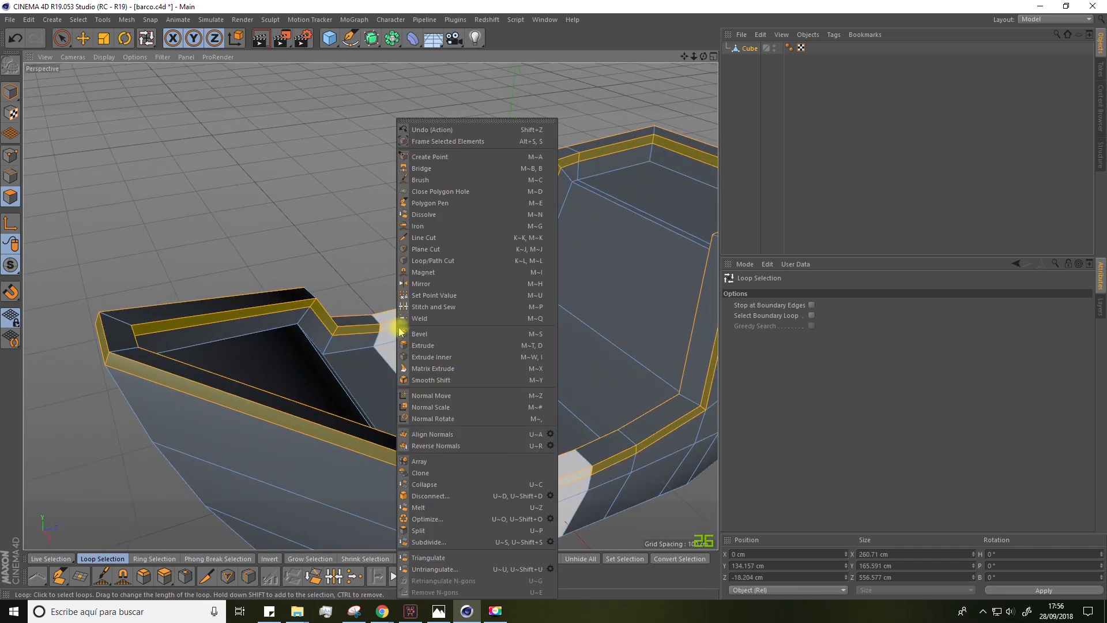
{"action": "left_click", "coordinate": [413, 346]}
{"action": "scroll", "coordinate": [413, 328], "scroll_direction": "up", "scroll_amount": 5}
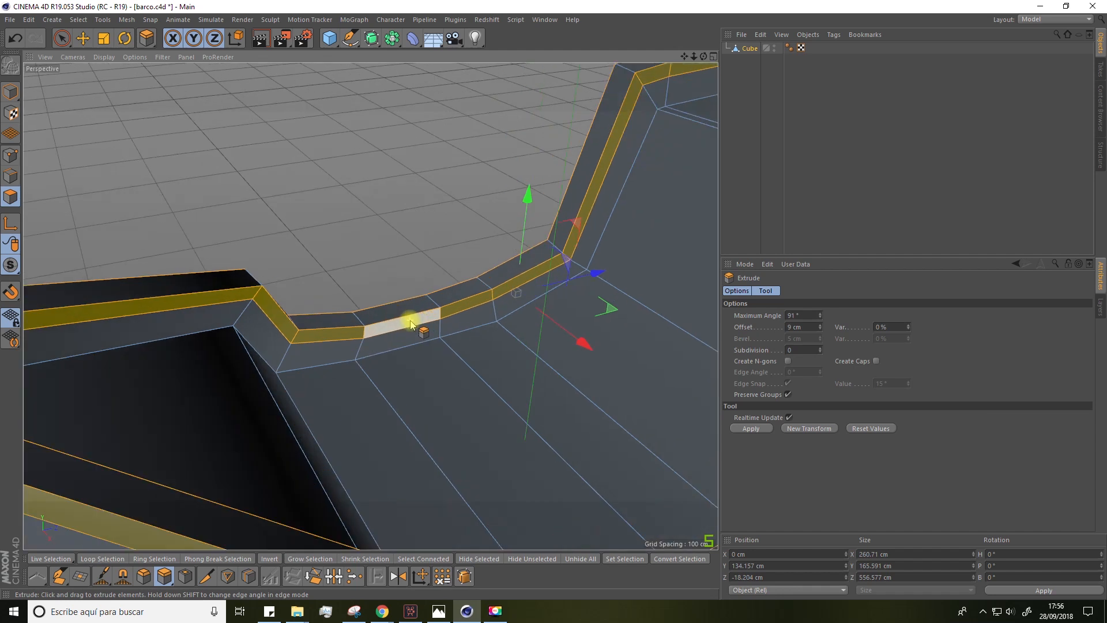
{"action": "left_click_drag", "start_coordinate": [413, 330], "coordinate": [480, 330]}
{"action": "left_click_drag", "start_coordinate": [271, 208], "coordinate": [322, 187], "text": "alt"}
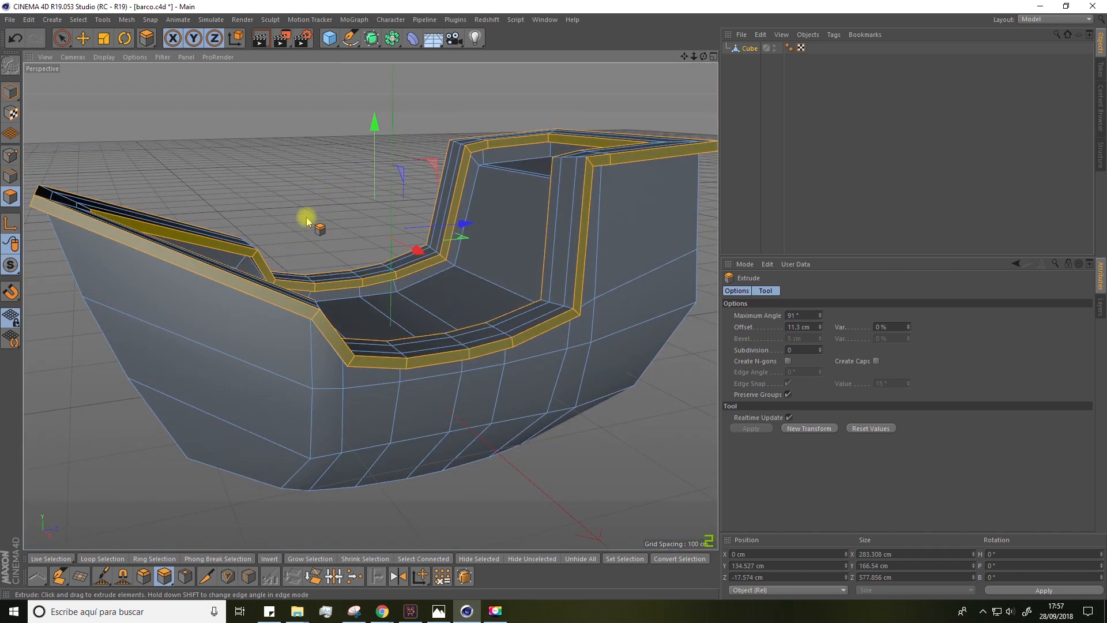
{"action": "left_click_drag", "start_coordinate": [429, 236], "coordinate": [341, 257], "text": "alt"}
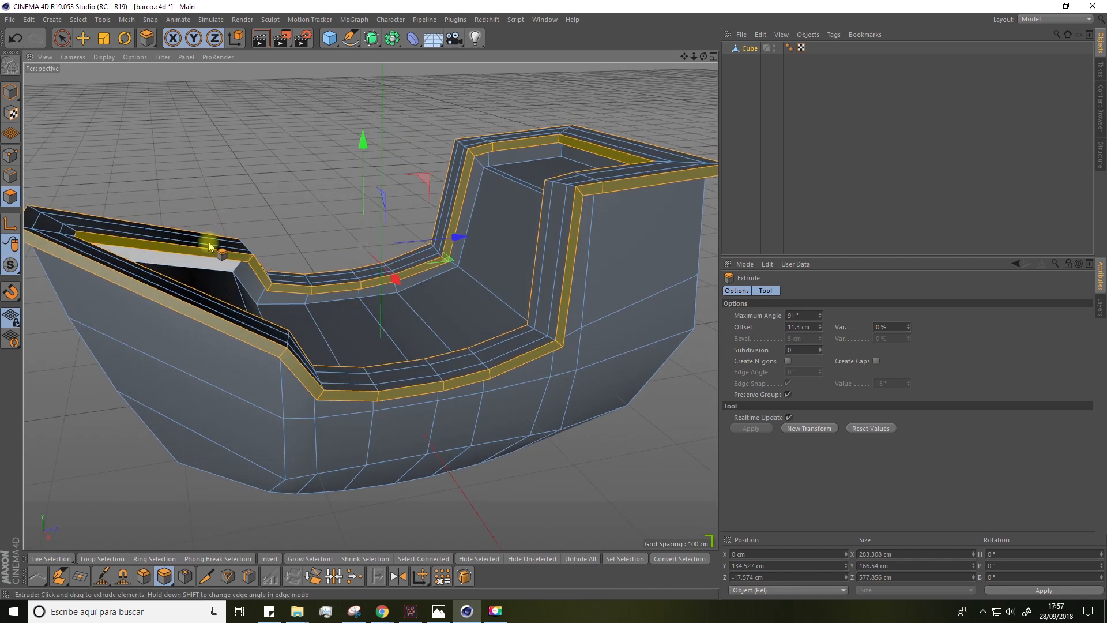
Step: Undo the side and top rim extrusions, and extrude the top rim loop upward again by 12.9 cm
{"action": "key", "text": "ctrl+z"}
{"action": "key", "text": "ctrl+z"}
{"action": "left_click_drag", "start_coordinate": [316, 293], "coordinate": [360, 293]}
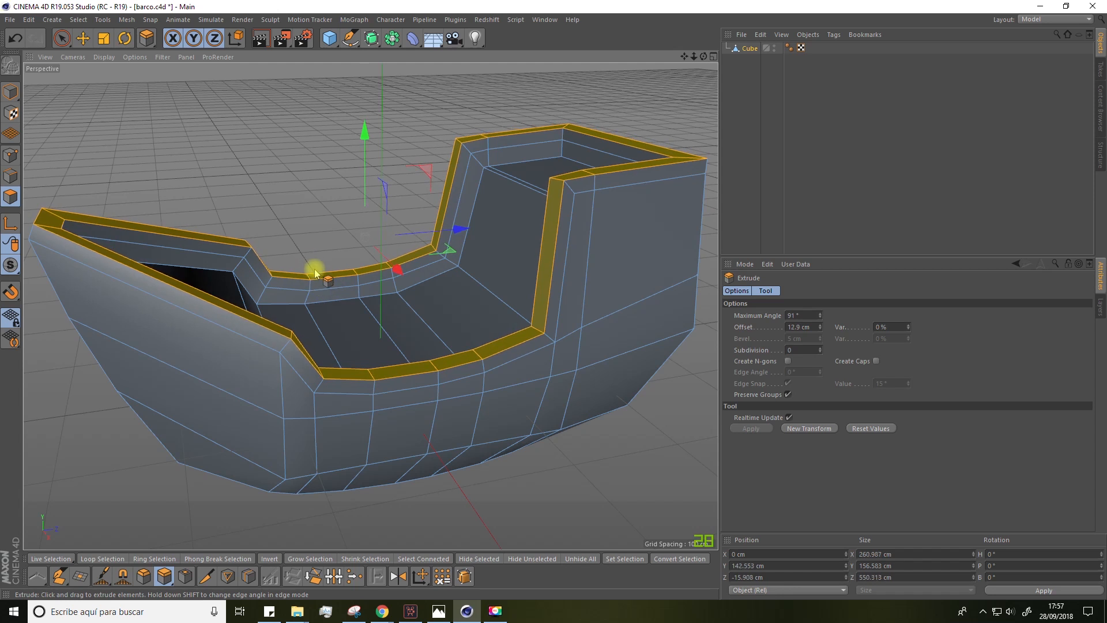
Step: Loop-select only the outer side polygons of the newly raised rim
{"action": "key", "text": "space"}
{"action": "left_click_drag", "start_coordinate": [152, 41], "coordinate": [178, 77]}
{"action": "left_click", "coordinate": [311, 284]}
{"action": "left_click_drag", "start_coordinate": [309, 250], "coordinate": [478, 444], "text": "alt"}
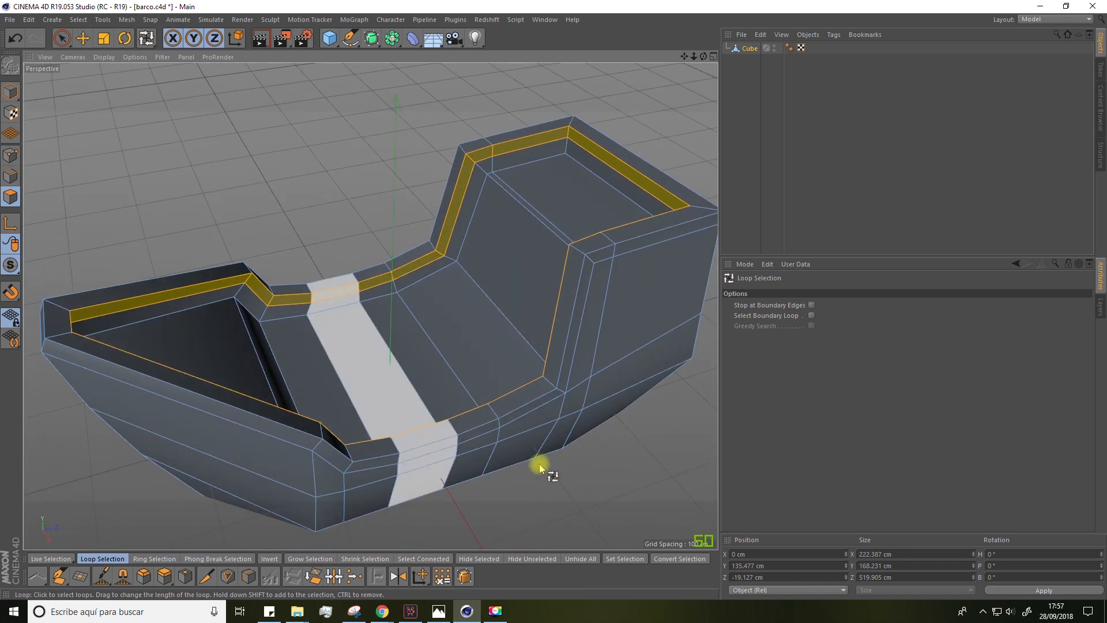
{"action": "left_click_drag", "start_coordinate": [569, 397], "coordinate": [500, 324], "text": "alt"}
Step: Extrude the outer rim side loop outward by 18.8 cm
{"action": "right_click", "coordinate": [610, 236]}
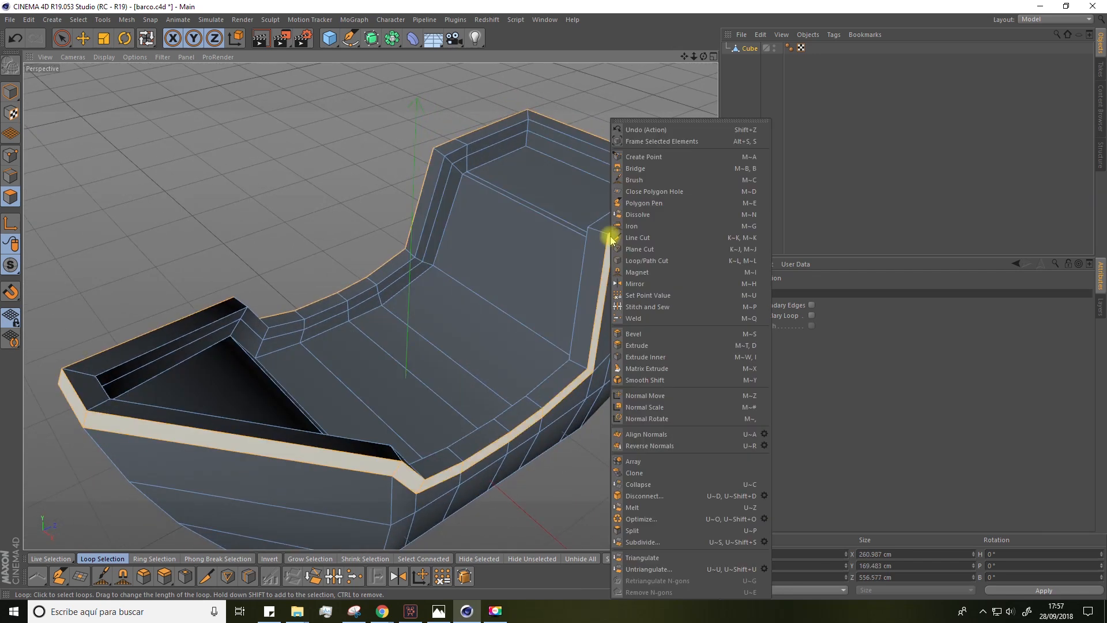
{"action": "left_click", "coordinate": [635, 347]}
{"action": "left_click_drag", "start_coordinate": [615, 254], "coordinate": [674, 255]}
Step: Add a loop cut around the raised stern cabin just below its top rim, at an offset of 11.931%
{"action": "left_click_drag", "start_coordinate": [301, 165], "coordinate": [254, 144], "text": "alt"}
{"action": "scroll", "coordinate": [254, 144], "scroll_direction": "down", "scroll_amount": 6}
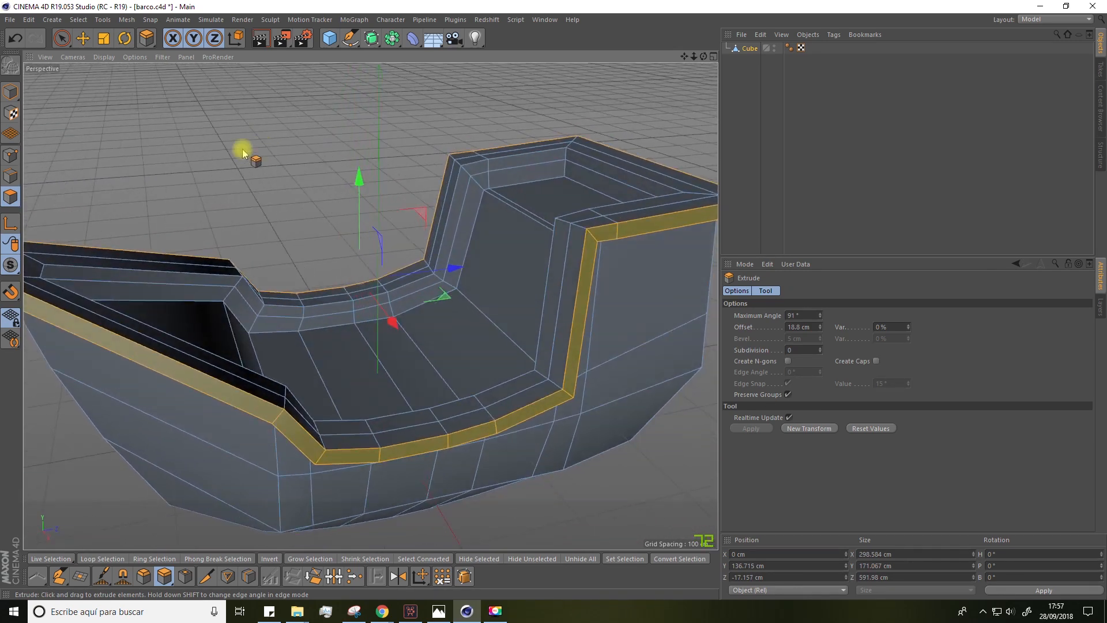
{"action": "left_click_drag", "start_coordinate": [213, 215], "coordinate": [296, 185], "text": "alt"}
{"action": "scroll", "coordinate": [242, 210], "scroll_direction": "down", "scroll_amount": 3}
{"action": "scroll", "coordinate": [277, 208], "scroll_direction": "up", "scroll_amount": 5}
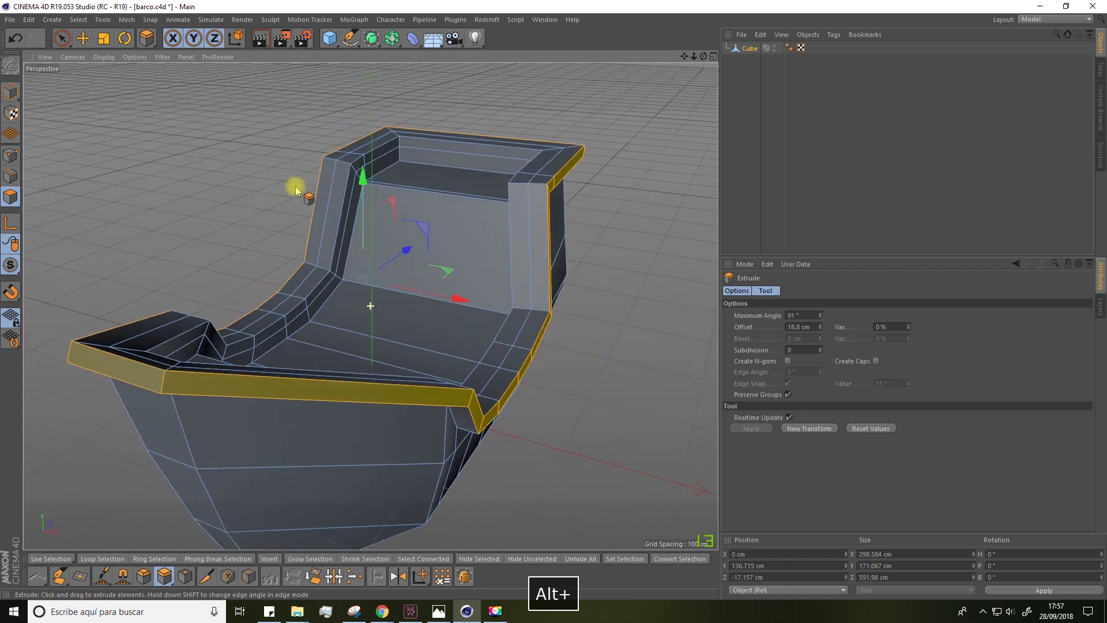
{"action": "left_click", "coordinate": [249, 575]}
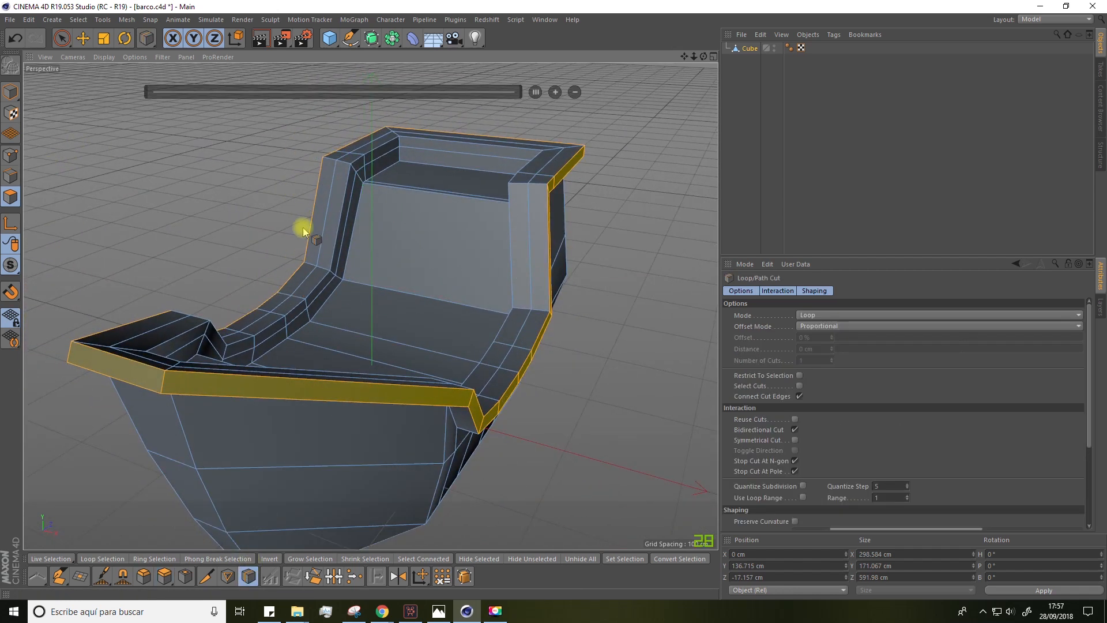
{"action": "mouse_move", "coordinate": [320, 181]}
{"action": "left_mouse_down", "text": "alt"}
{"action": "mouse_move", "coordinate": [285, 165]}
{"action": "mouse_move", "coordinate": [318, 194]}
{"action": "left_mouse_up", "text": "alt"}
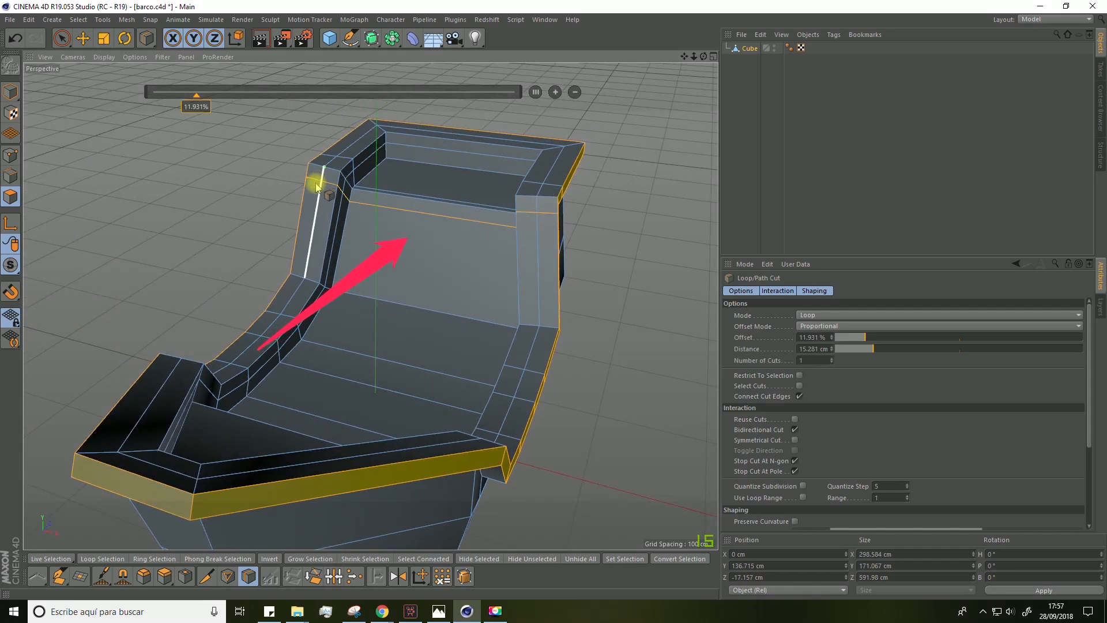
Step: Select the small front-facing polygons above the new cut on both sides of the stern cabin's rim
{"action": "left_click_drag", "start_coordinate": [247, 195], "coordinate": [195, 187], "text": "alt"}
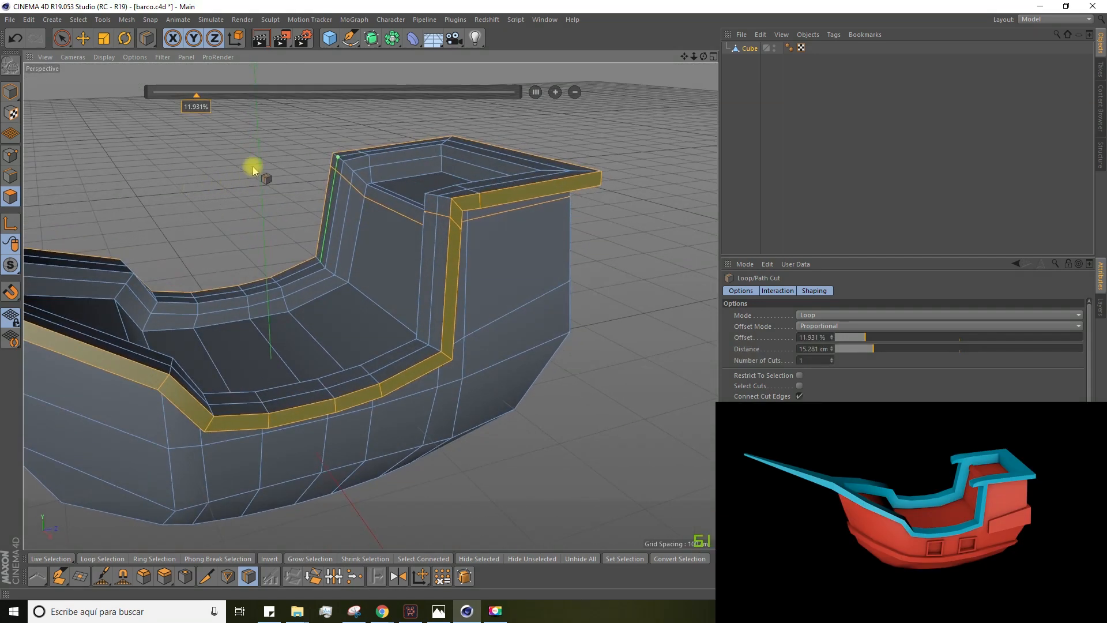
{"action": "left_click", "coordinate": [62, 38]}
{"action": "scroll", "coordinate": [292, 186], "scroll_direction": "up", "scroll_amount": 3}
{"action": "left_click", "coordinate": [489, 198]}
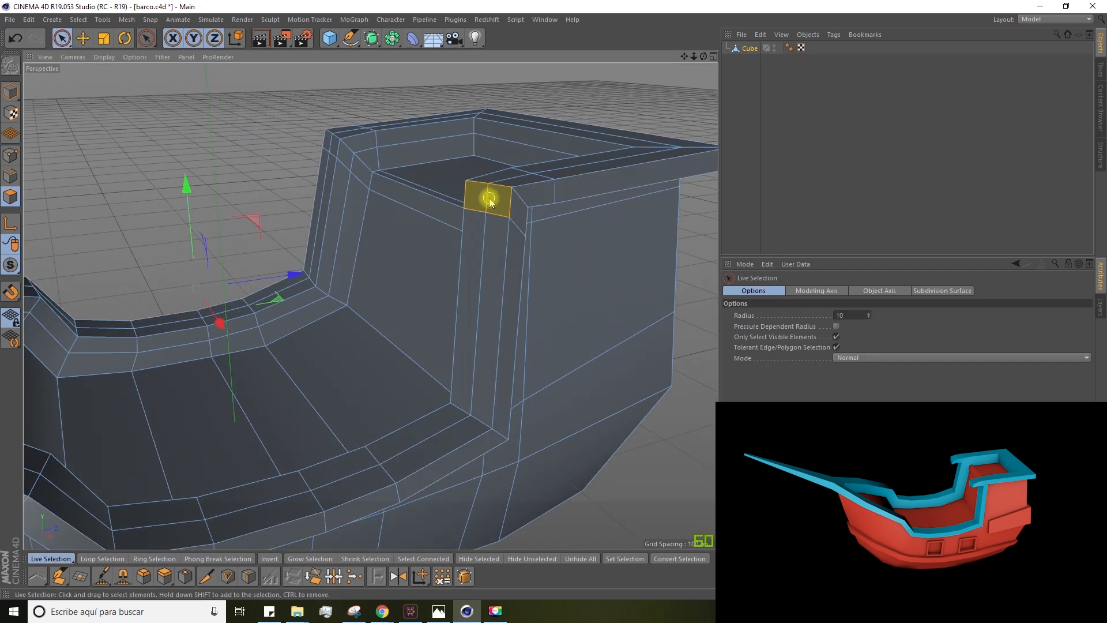
{"action": "left_click", "coordinate": [329, 147], "text": "shift"}
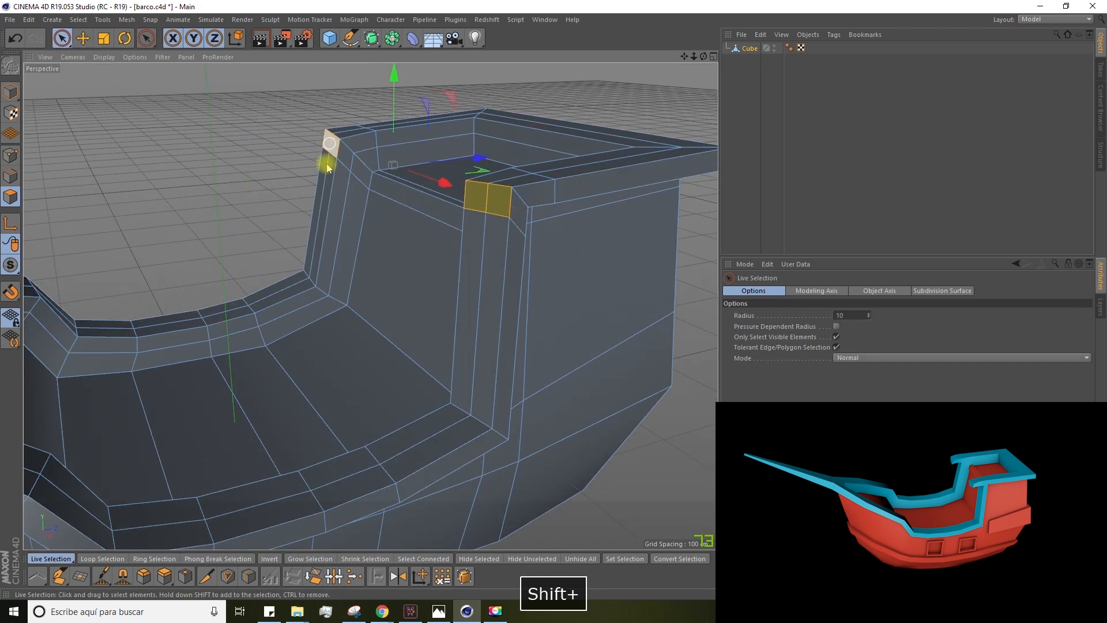
Step: Extrude the selected stern rim faces forward by 27.2 cm to form two overhanging ends
{"action": "scroll", "coordinate": [296, 259], "scroll_direction": "down", "scroll_amount": 3}
{"action": "right_click", "coordinate": [403, 249]}
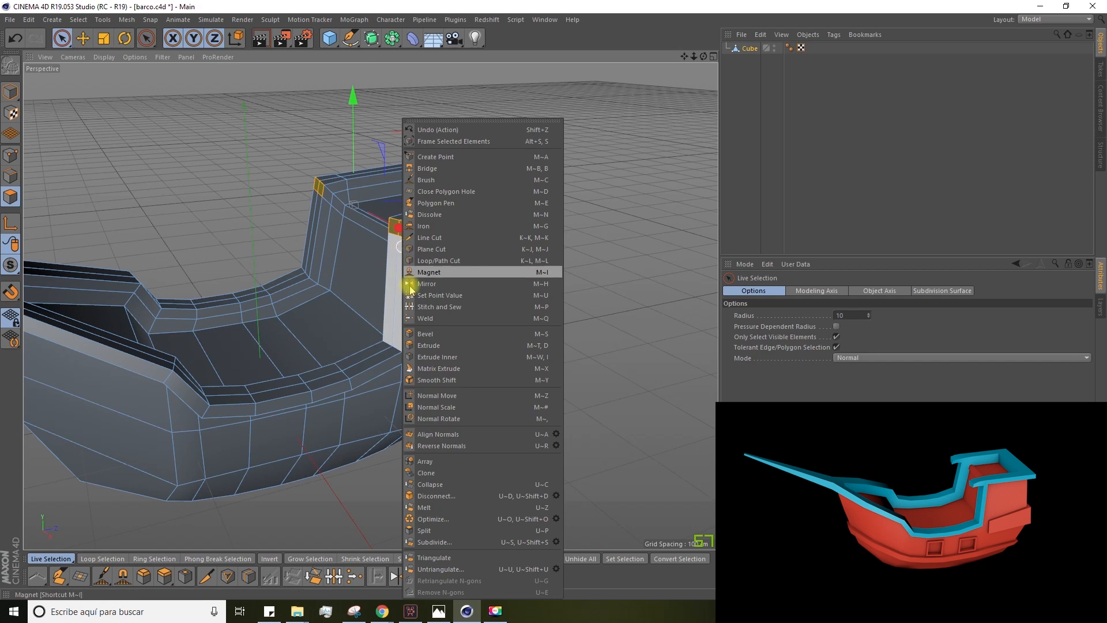
{"action": "left_click", "coordinate": [425, 344]}
{"action": "scroll", "coordinate": [404, 298], "scroll_direction": "up", "scroll_amount": 2}
{"action": "left_click_drag", "start_coordinate": [403, 298], "coordinate": [388, 266], "text": "alt"}
{"action": "left_click_drag", "start_coordinate": [314, 89], "coordinate": [339, 87]}
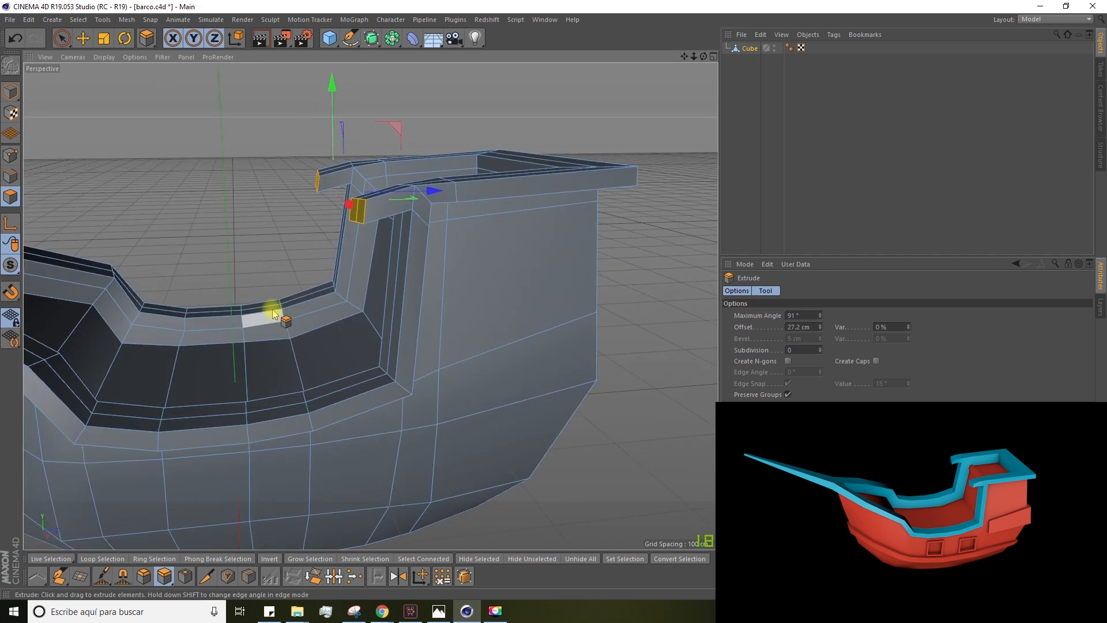
Step: Loop-cut the stern rim overhangs crosswise near their middle, at an offset of 53.94%
{"action": "left_click_drag", "start_coordinate": [265, 314], "coordinate": [254, 279], "text": "alt"}
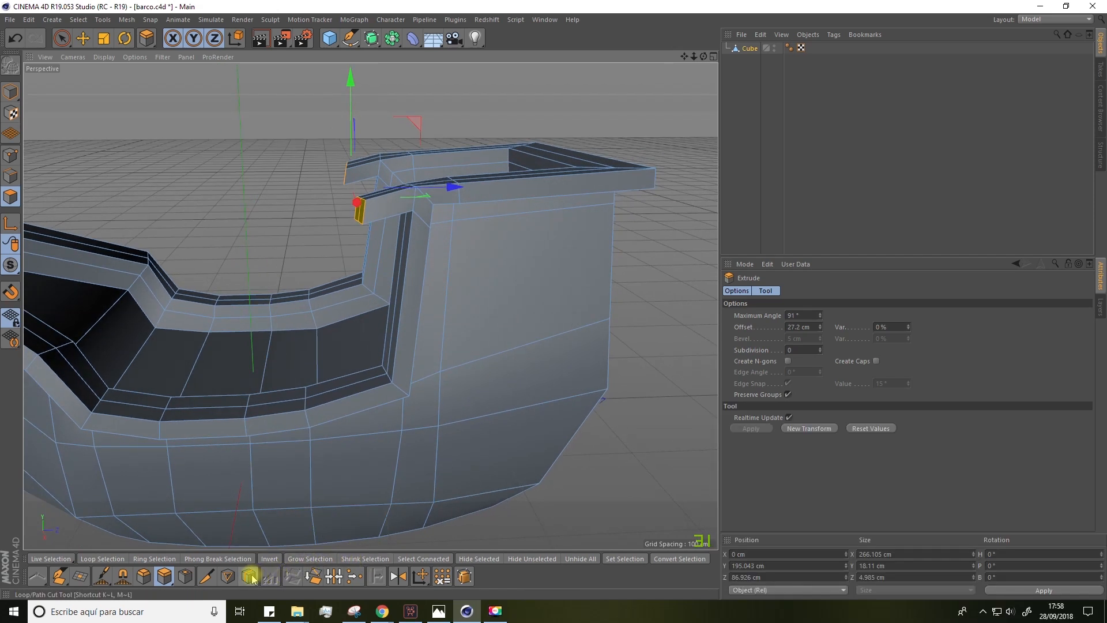
{"action": "left_click", "coordinate": [249, 577]}
{"action": "left_click_drag", "start_coordinate": [350, 179], "coordinate": [390, 215], "text": "alt"}
{"action": "left_click", "coordinate": [390, 205]}
Step: Select the upper points of the middle cuts on both stern overhangs and raise them about 1.7 cm
{"action": "left_click_drag", "start_coordinate": [319, 168], "coordinate": [348, 178], "text": "alt"}
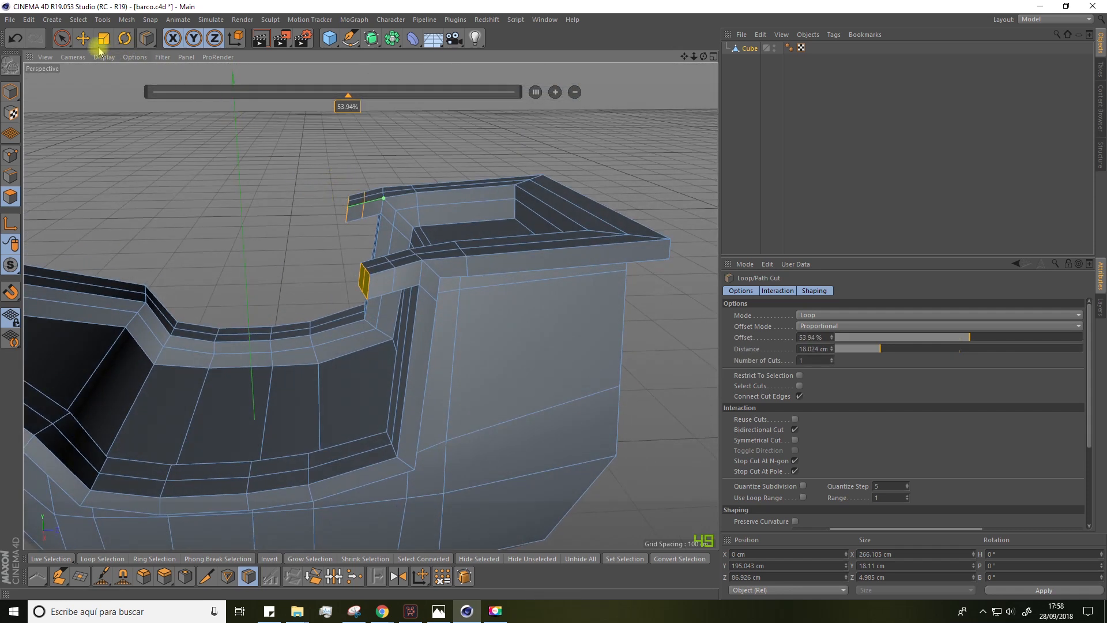
{"action": "left_click", "coordinate": [67, 42]}
{"action": "left_click", "coordinate": [6, 154]}
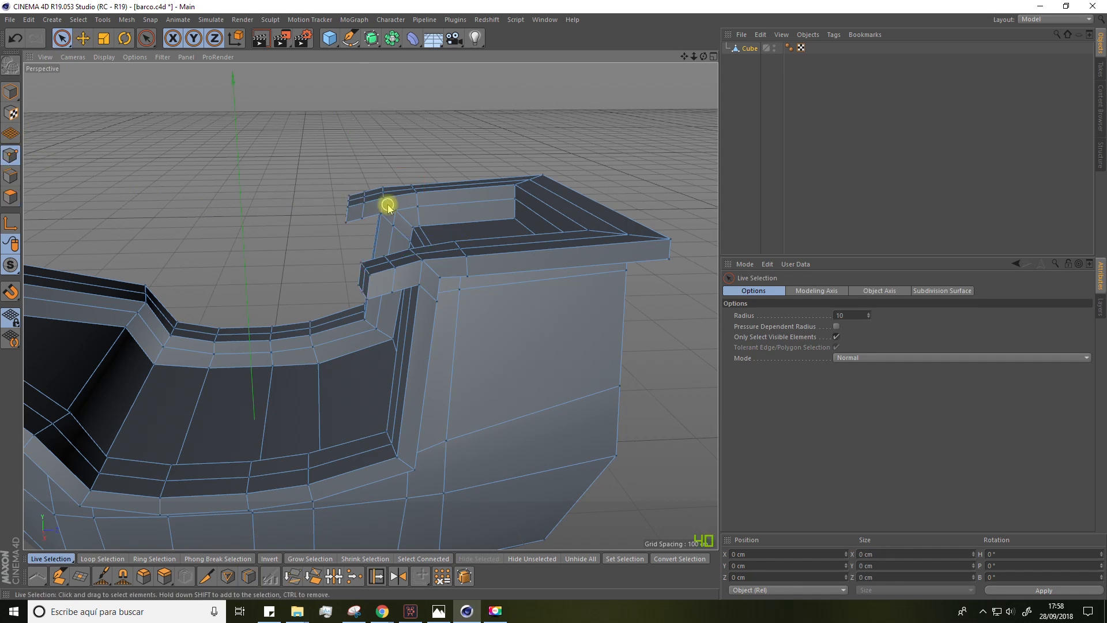
{"action": "left_click_drag", "start_coordinate": [366, 199], "coordinate": [365, 186]}
{"action": "left_click_drag", "start_coordinate": [383, 254], "coordinate": [398, 274], "text": "shift"}
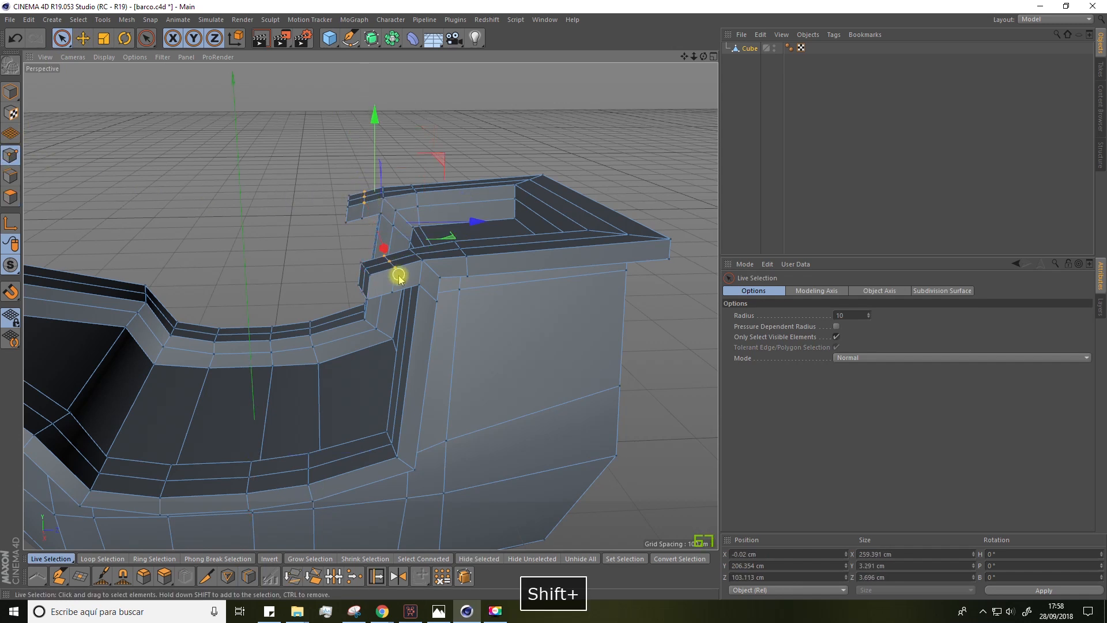
{"action": "left_click_drag", "start_coordinate": [375, 127], "coordinate": [375, 120]}
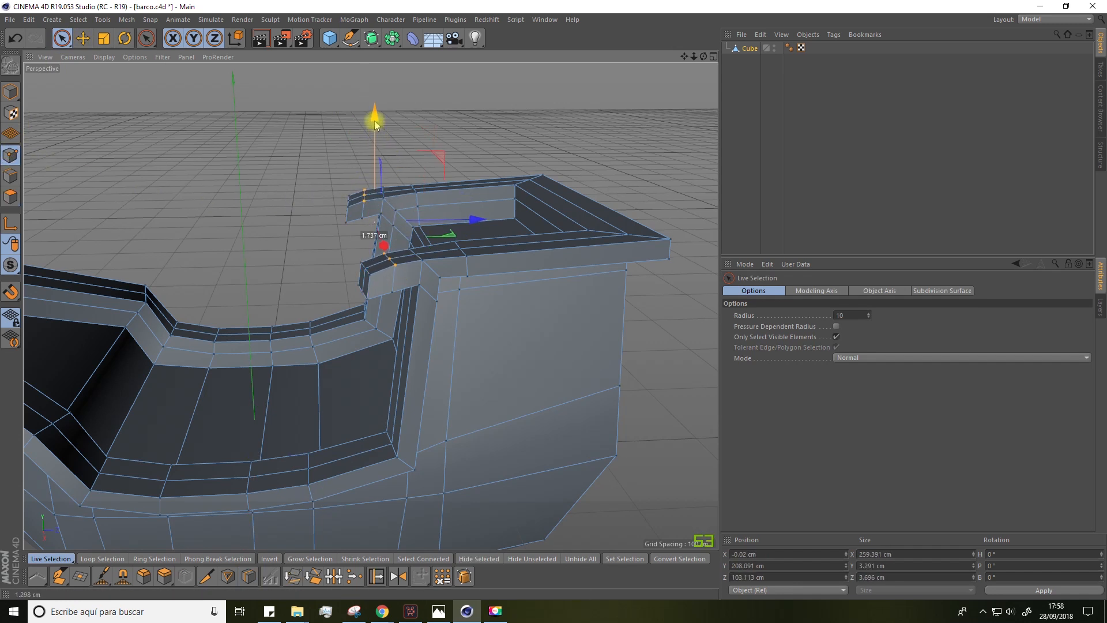
Step: Select the lower middle points of the stern rim overhang and raise them so its underside follows the curve
{"action": "left_click_drag", "start_coordinate": [359, 203], "coordinate": [323, 196], "text": "alt"}
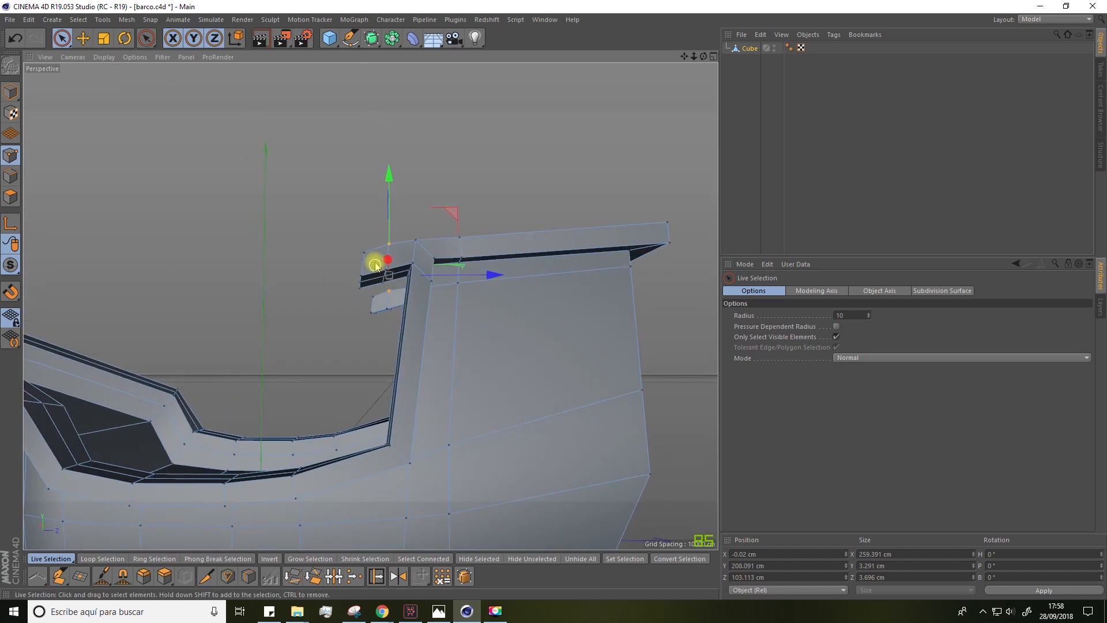
{"action": "scroll", "coordinate": [390, 329], "scroll_direction": "up", "scroll_amount": 3}
{"action": "left_click_drag", "start_coordinate": [371, 306], "coordinate": [383, 304], "text": "alt"}
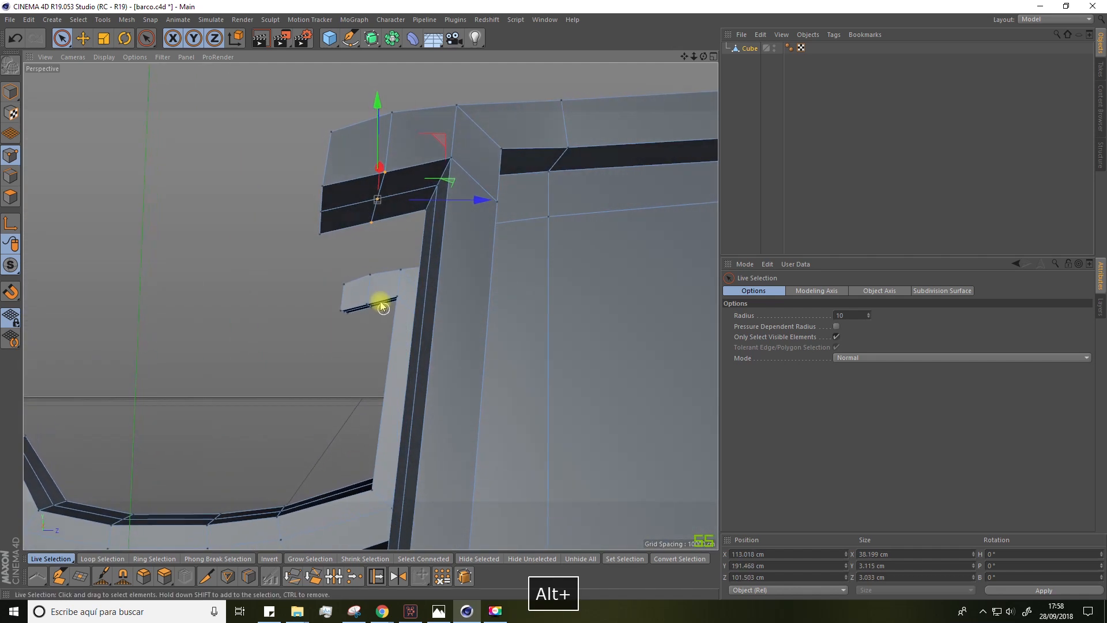
{"action": "left_click_drag", "start_coordinate": [376, 194], "coordinate": [373, 164]}
Step: Scale the lower front points of both stern overhang ends slightly narrower along X
{"action": "left_click_drag", "start_coordinate": [310, 257], "coordinate": [429, 227], "text": "alt"}
{"action": "left_click_drag", "start_coordinate": [319, 229], "coordinate": [349, 298], "text": "alt"}
{"action": "key", "text": "t"}
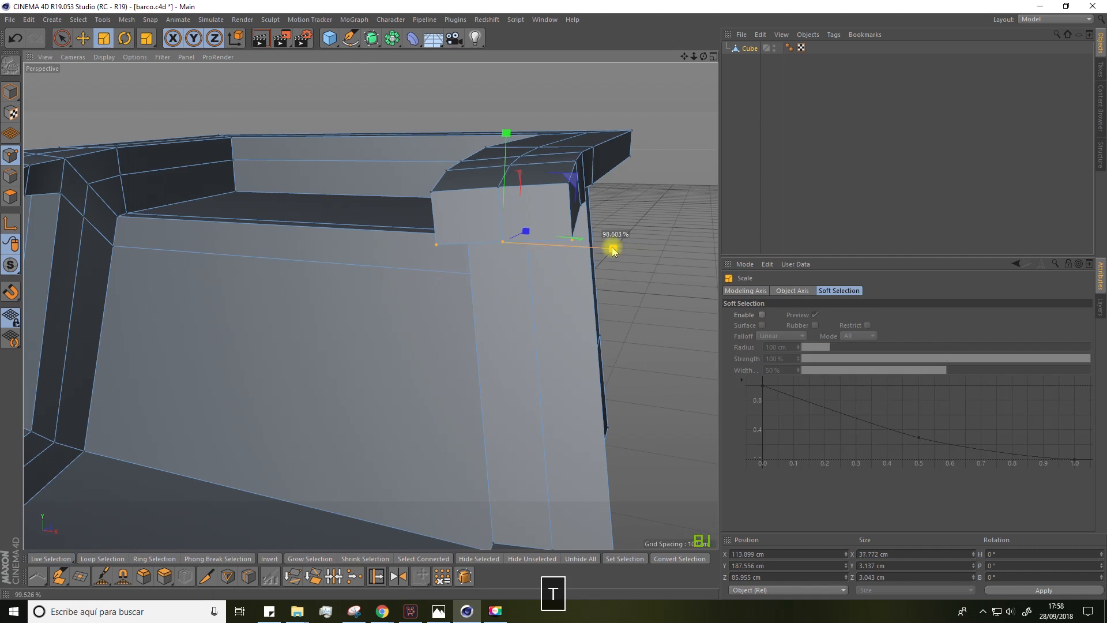
{"action": "left_click_drag", "start_coordinate": [372, 307], "coordinate": [583, 341], "text": "alt"}
{"action": "key", "text": "space"}
{"action": "key", "text": "space"}
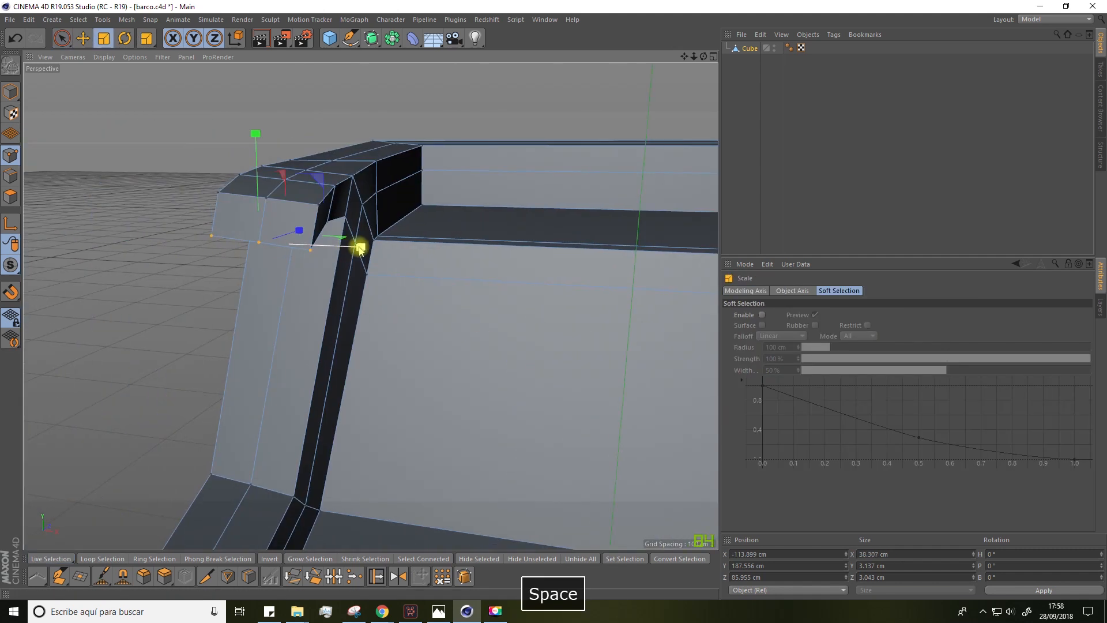
{"action": "left_click", "coordinate": [361, 248]}
{"action": "right_click_drag", "start_coordinate": [346, 235], "coordinate": [279, 242], "text": "alt"}
{"action": "left_click_drag", "start_coordinate": [279, 243], "coordinate": [282, 173], "text": "alt"}
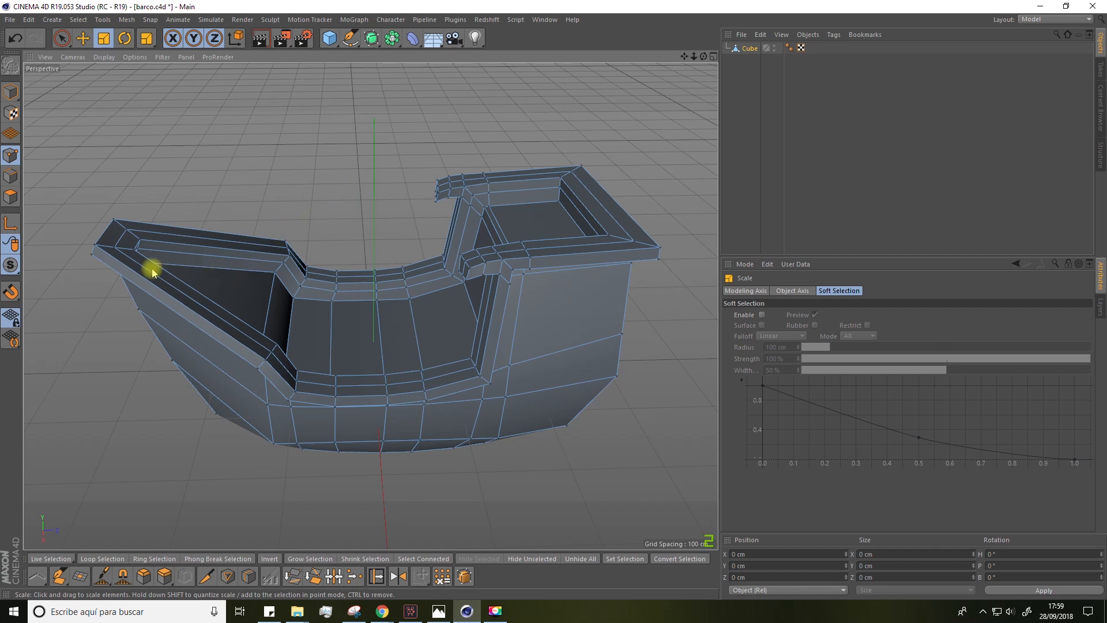
Step: Select the four outer points at the bow rim's tip and narrow them along X to about 54 cm
{"action": "key", "text": "space"}
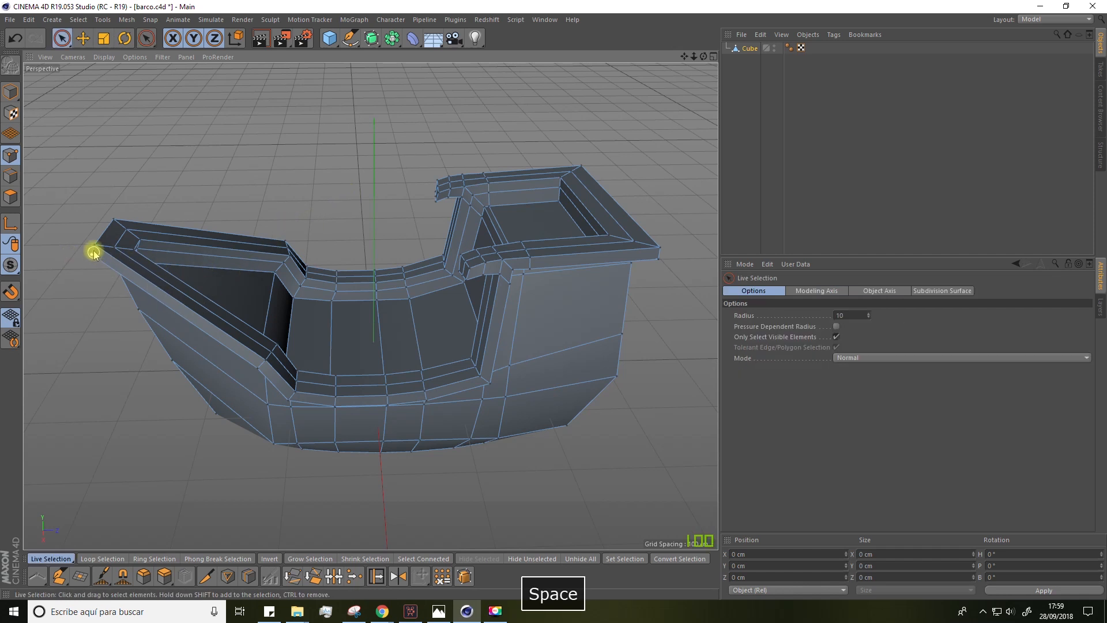
{"action": "left_click_drag", "start_coordinate": [90, 269], "coordinate": [198, 333], "text": "alt"}
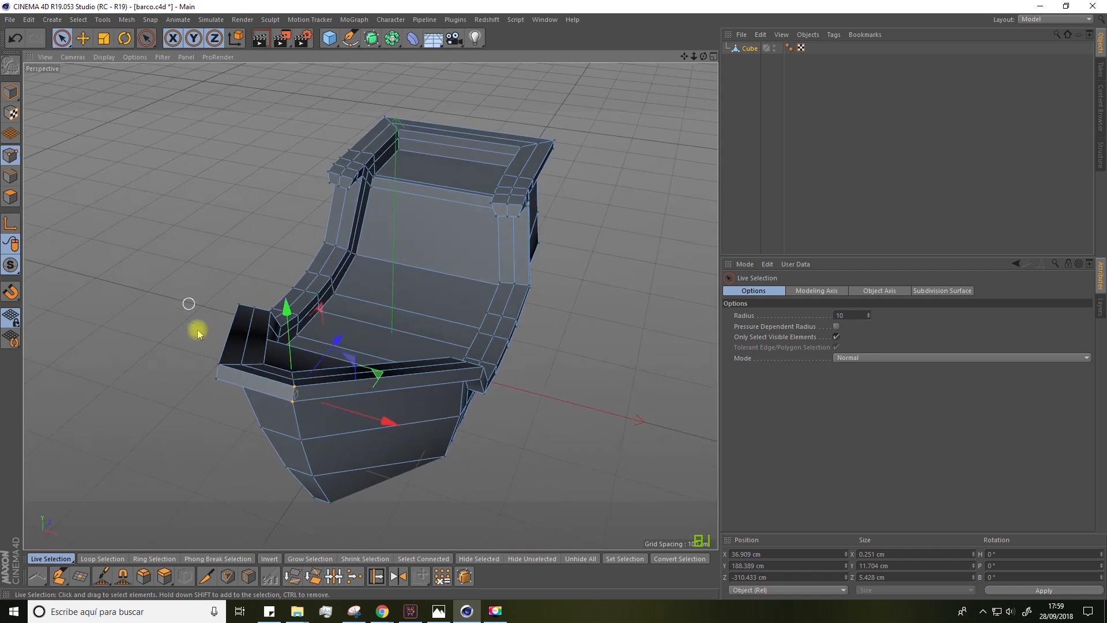
{"action": "left_click", "coordinate": [216, 363], "text": "shift"}
{"action": "key", "text": "t"}
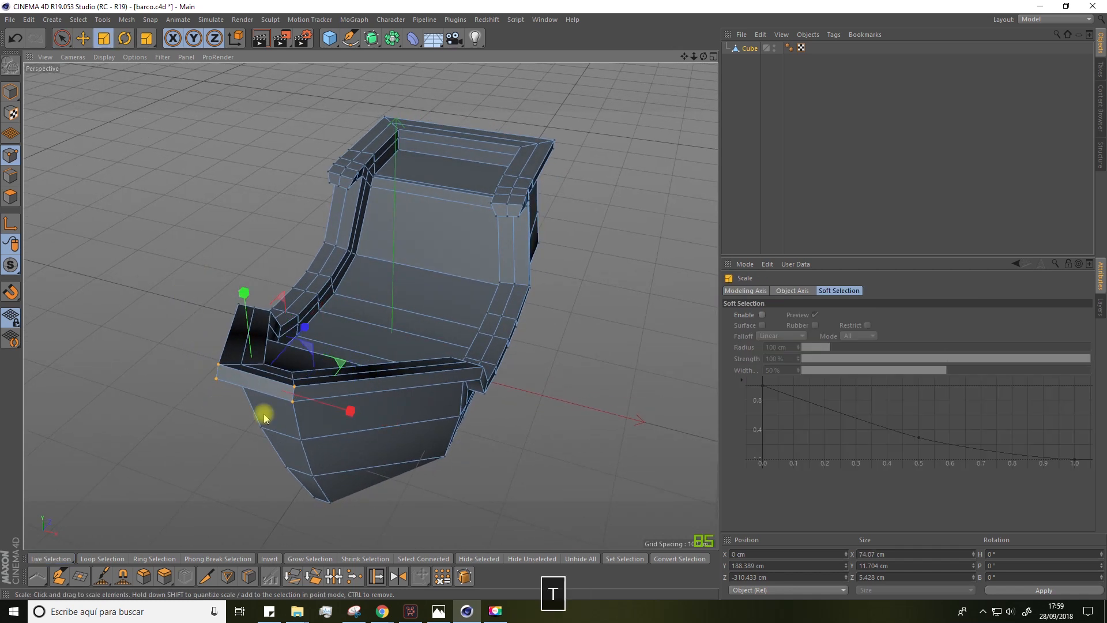
{"action": "left_click_drag", "start_coordinate": [351, 413], "coordinate": [319, 415]}
{"action": "left_click_drag", "start_coordinate": [213, 422], "coordinate": [173, 448], "text": "alt"}
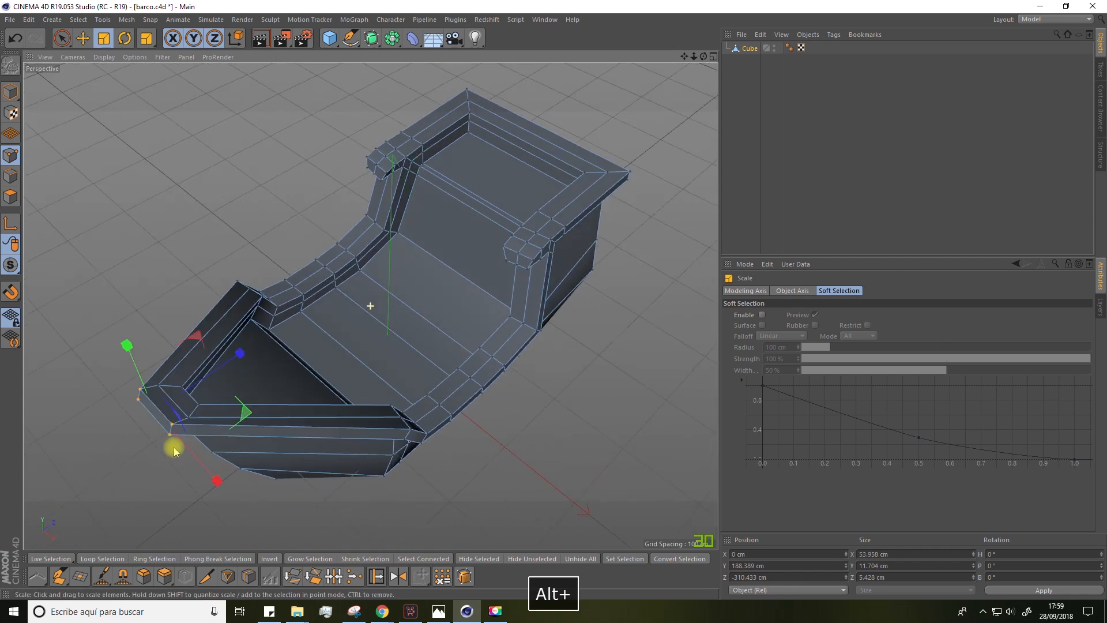
Step: Select further points around the bow rim's tip, scale them slightly to refine the taper, and clear the selection
{"action": "right_click_drag", "start_coordinate": [173, 447], "coordinate": [175, 435], "text": "alt"}
{"action": "key", "text": "space"}
{"action": "left_click", "coordinate": [113, 316]}
{"action": "key", "text": "t"}
{"action": "left_click_drag", "start_coordinate": [186, 425], "coordinate": [175, 417]}
{"action": "mouse_move", "coordinate": [106, 425]}
{"action": "left_mouse_down", "text": "alt"}
{"action": "mouse_move", "coordinate": [175, 356]}
{"action": "mouse_move", "coordinate": [165, 329]}
{"action": "left_mouse_up", "text": "alt"}
{"action": "key", "text": "space"}
{"action": "left_click_drag", "start_coordinate": [436, 162], "coordinate": [357, 162]}
{"action": "key", "text": "space"}
{"action": "left_click_drag", "start_coordinate": [504, 200], "coordinate": [190, 279], "text": "alt"}
{"action": "key", "text": "space"}
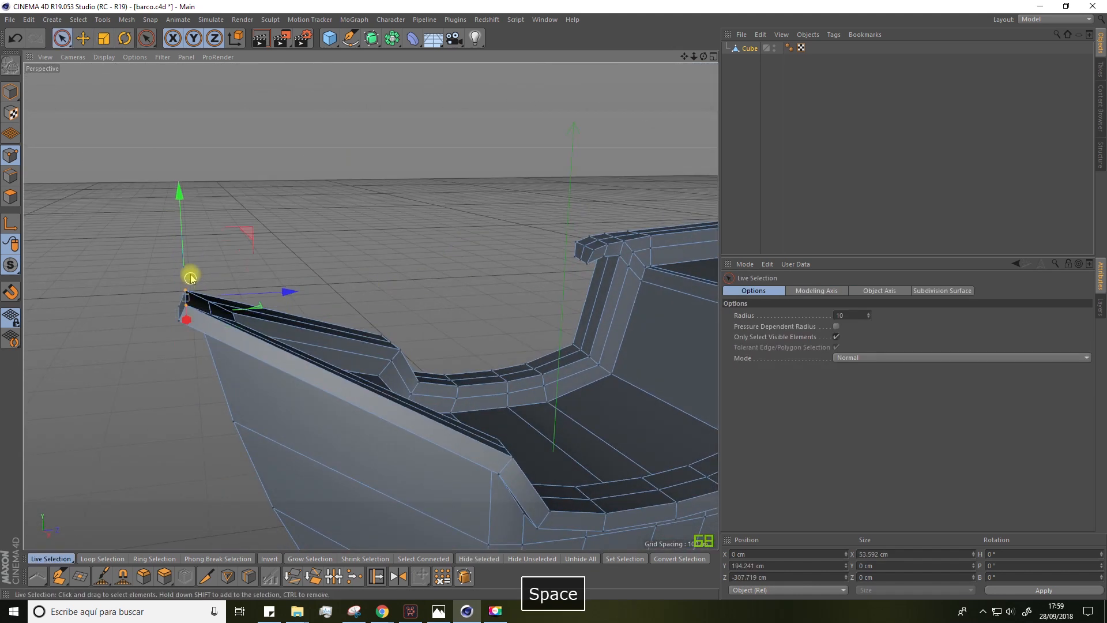
{"action": "left_click_drag", "start_coordinate": [404, 173], "coordinate": [417, 219], "text": "alt"}
{"action": "left_click", "coordinate": [359, 188]}
{"action": "left_click_drag", "start_coordinate": [358, 188], "coordinate": [361, 212], "text": "alt"}
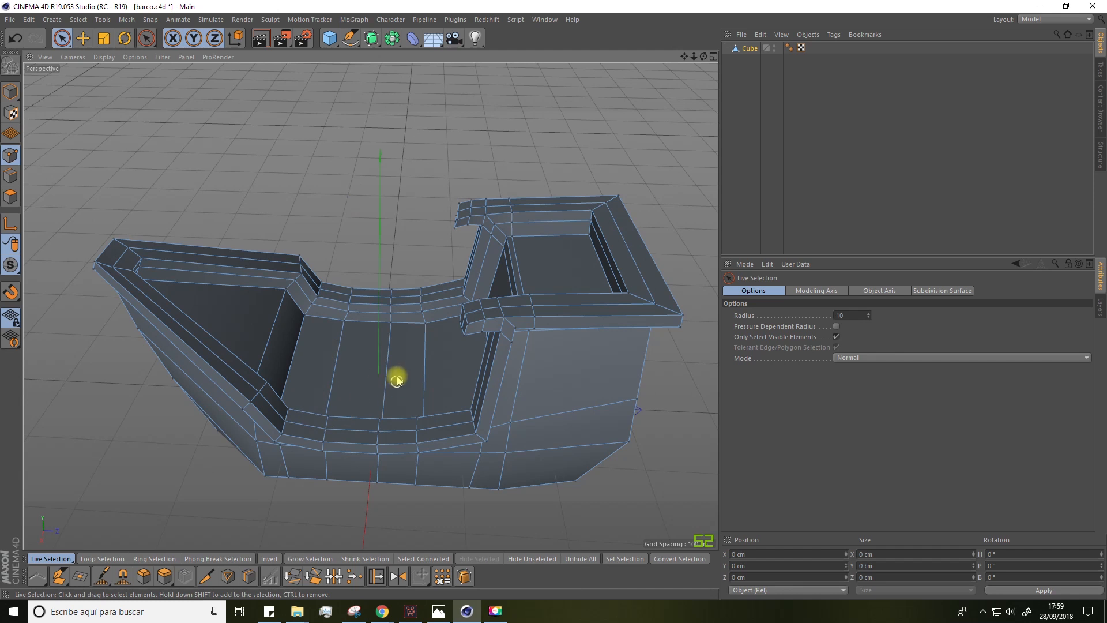
Step: Add a cylinder primitive for the main mast and raise it above the ship's deck
{"action": "left_click_drag", "start_coordinate": [363, 236], "coordinate": [376, 216], "text": "alt"}
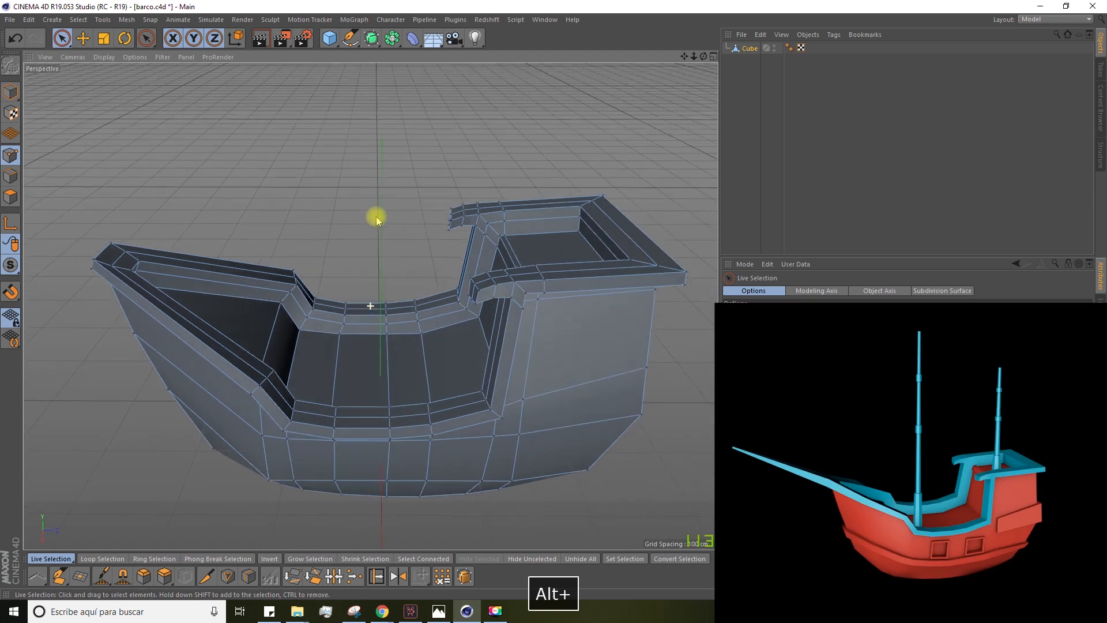
{"action": "left_click", "coordinate": [327, 45]}
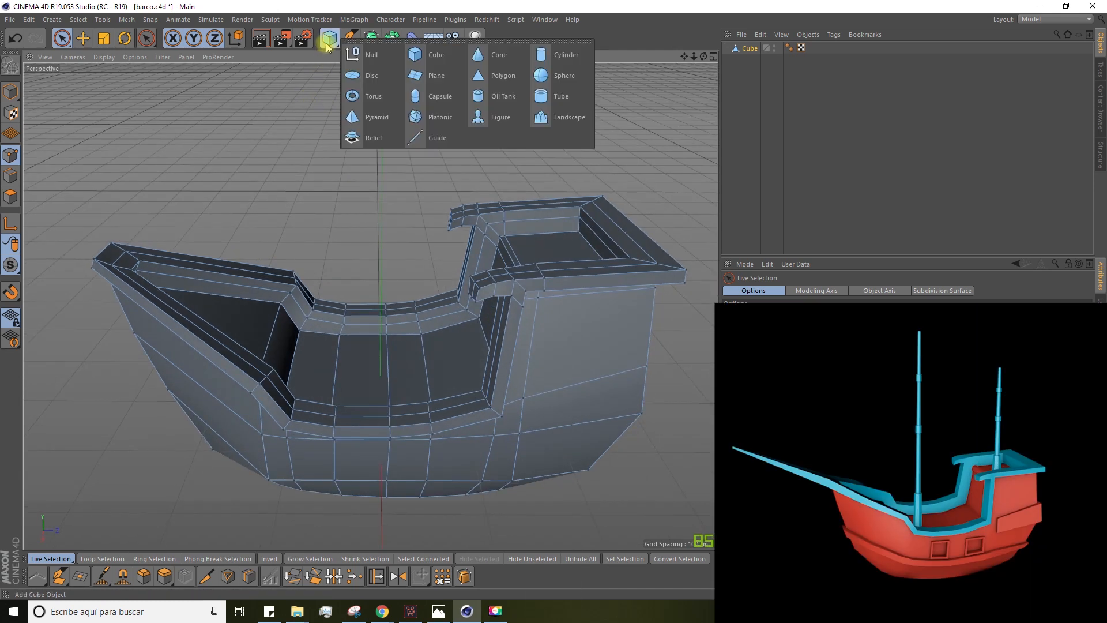
{"action": "left_click", "coordinate": [551, 58]}
{"action": "scroll", "coordinate": [404, 289], "scroll_direction": "down", "scroll_amount": 3}
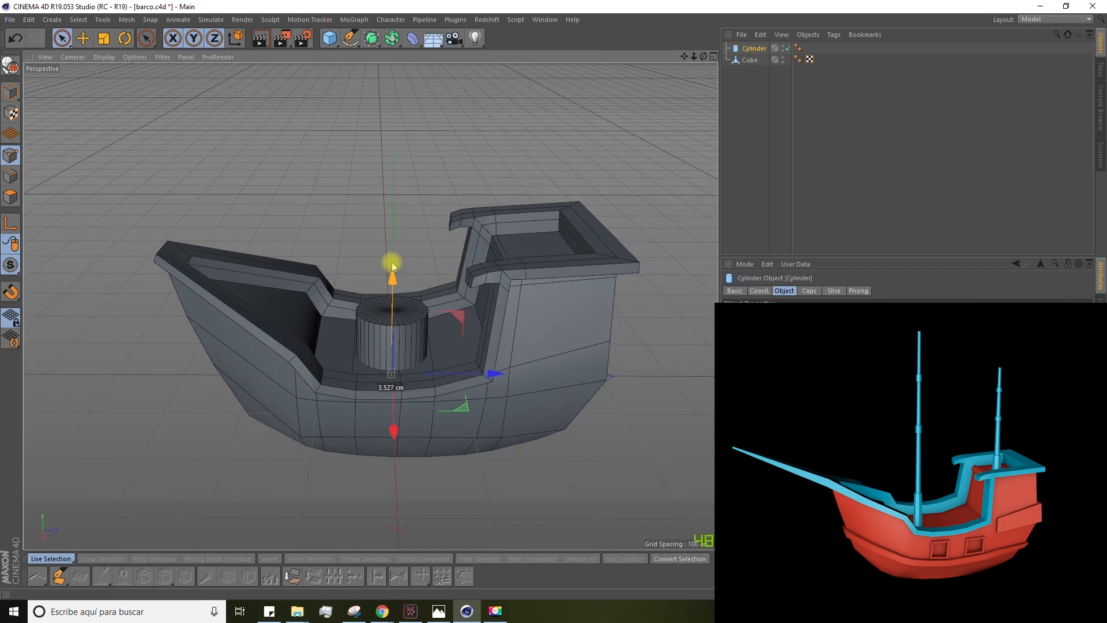
{"action": "left_click_drag", "start_coordinate": [393, 265], "coordinate": [385, 134]}
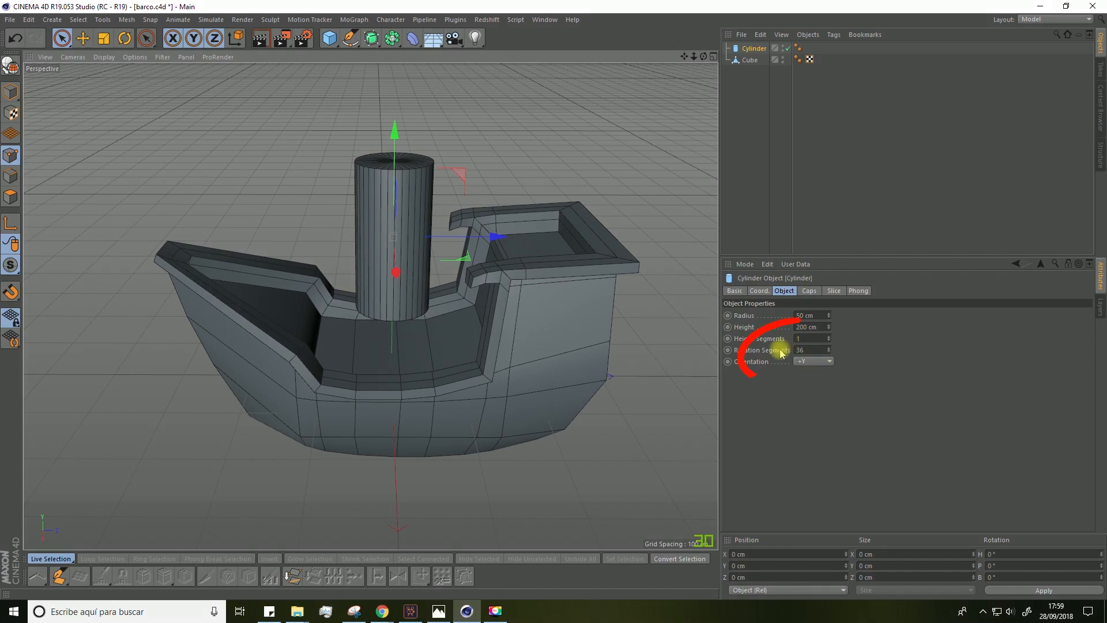
Step: Reduce the mast cylinder's rotation segments to 7
{"action": "left_click_drag", "start_coordinate": [830, 353], "coordinate": [830, 384]}
{"action": "left_click", "coordinate": [829, 352]}
{"action": "left_click", "coordinate": [829, 352]}
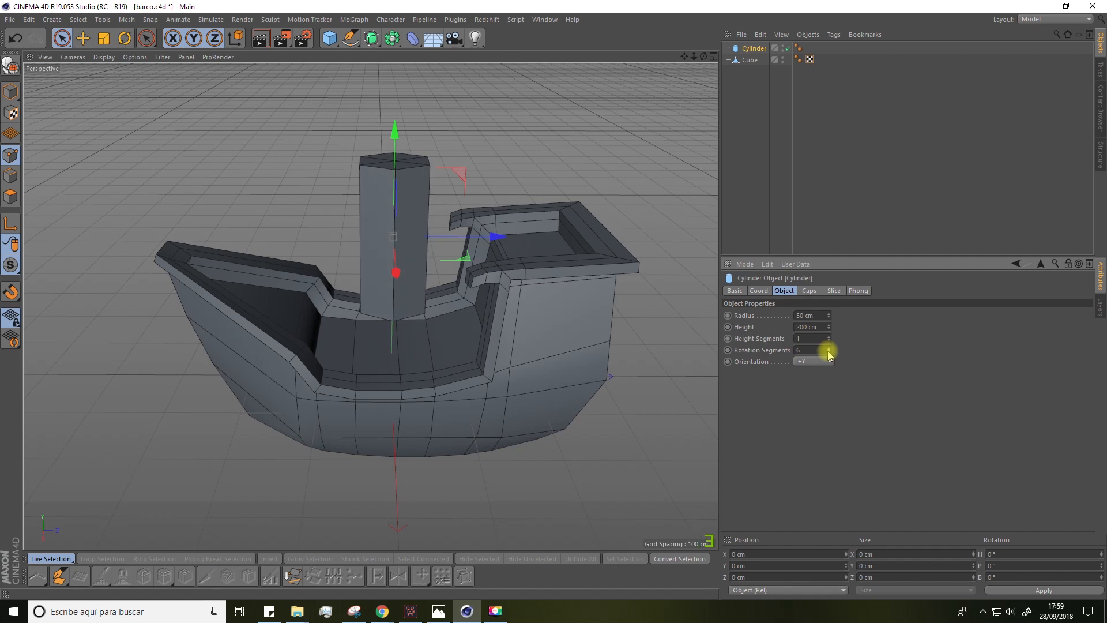
{"action": "left_click", "coordinate": [829, 348]}
Step: Scale the cylinder down uniformly to mast thickness and make it an editable polygon object
{"action": "left_click_drag", "start_coordinate": [581, 341], "coordinate": [581, 317], "text": "alt"}
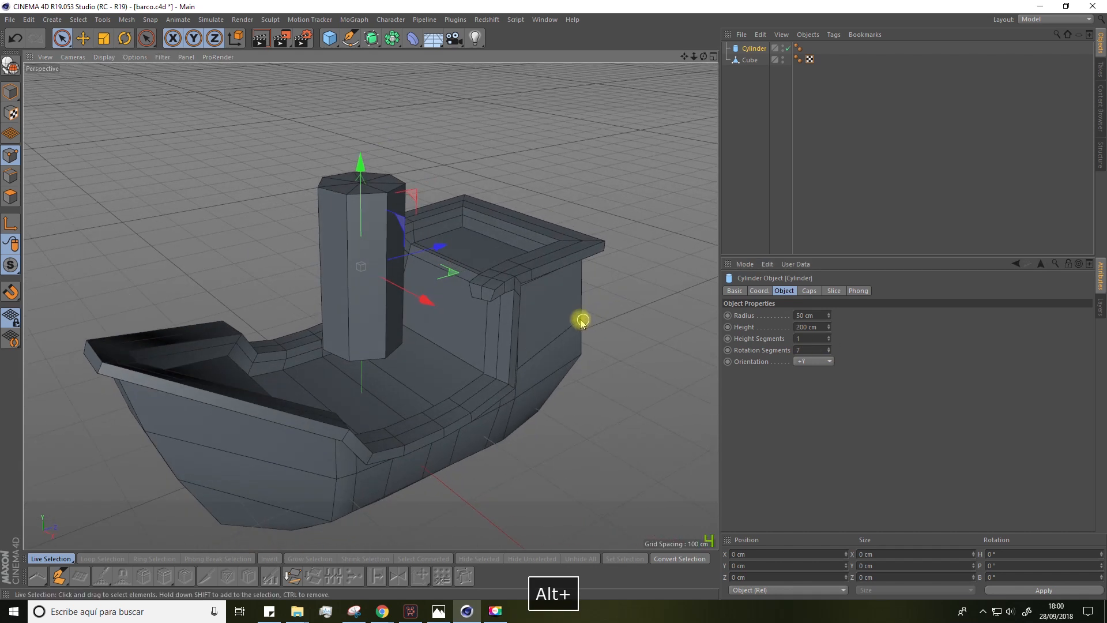
{"action": "left_click", "coordinate": [105, 39]}
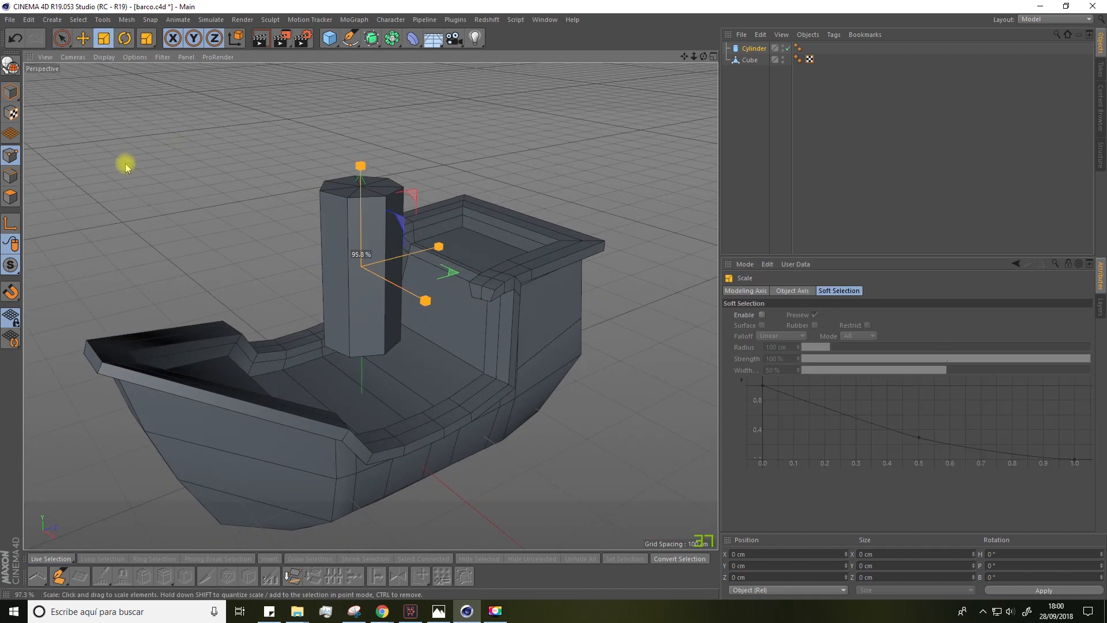
{"action": "left_click_drag", "start_coordinate": [124, 161], "coordinate": [35, 191]}
{"action": "left_click_drag", "start_coordinate": [229, 157], "coordinate": [202, 150], "text": "alt"}
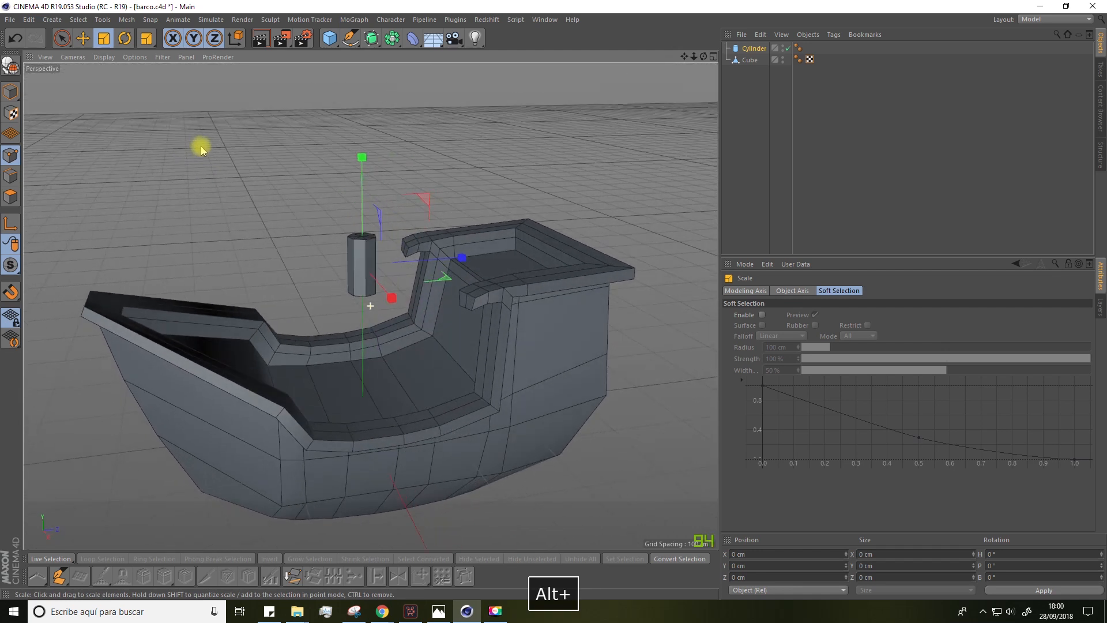
{"action": "left_click_drag", "start_coordinate": [249, 203], "coordinate": [159, 206]}
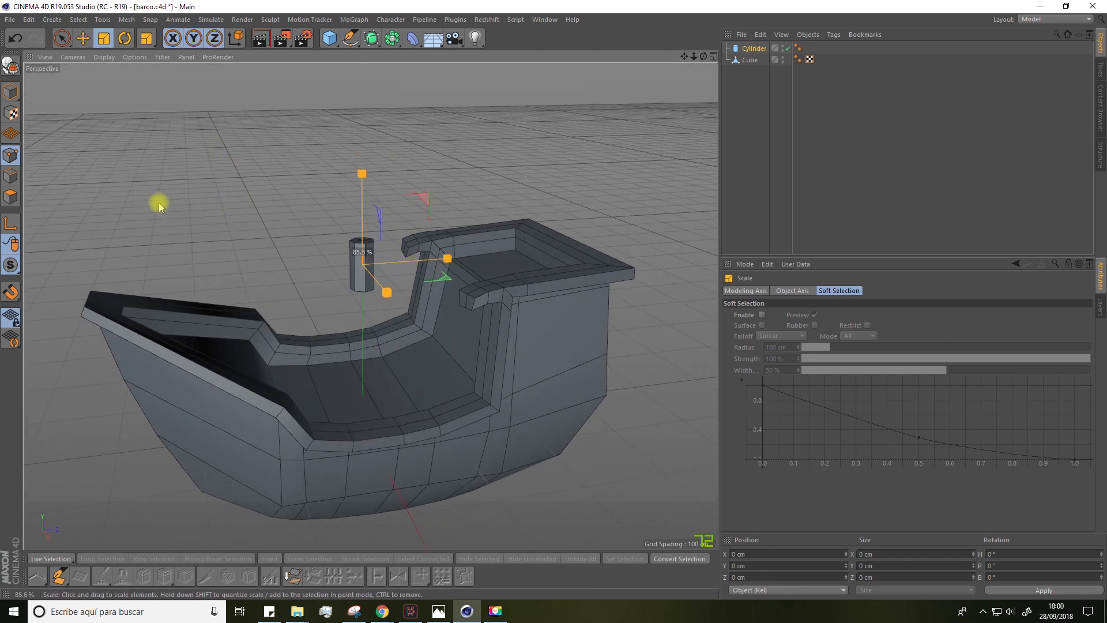
{"action": "left_click", "coordinate": [10, 66]}
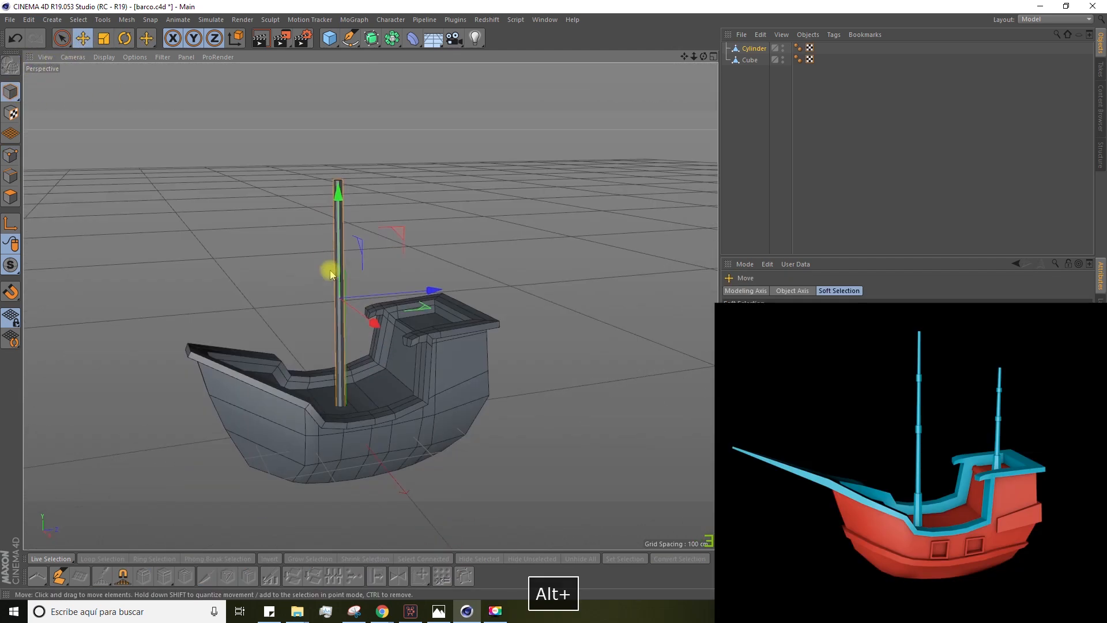
Step: Rectangle-select all points at the mast's upper end and scale them down to about 7.3 cm wide to taper it
{"action": "right_click_drag", "start_coordinate": [323, 252], "coordinate": [308, 216], "text": "alt"}
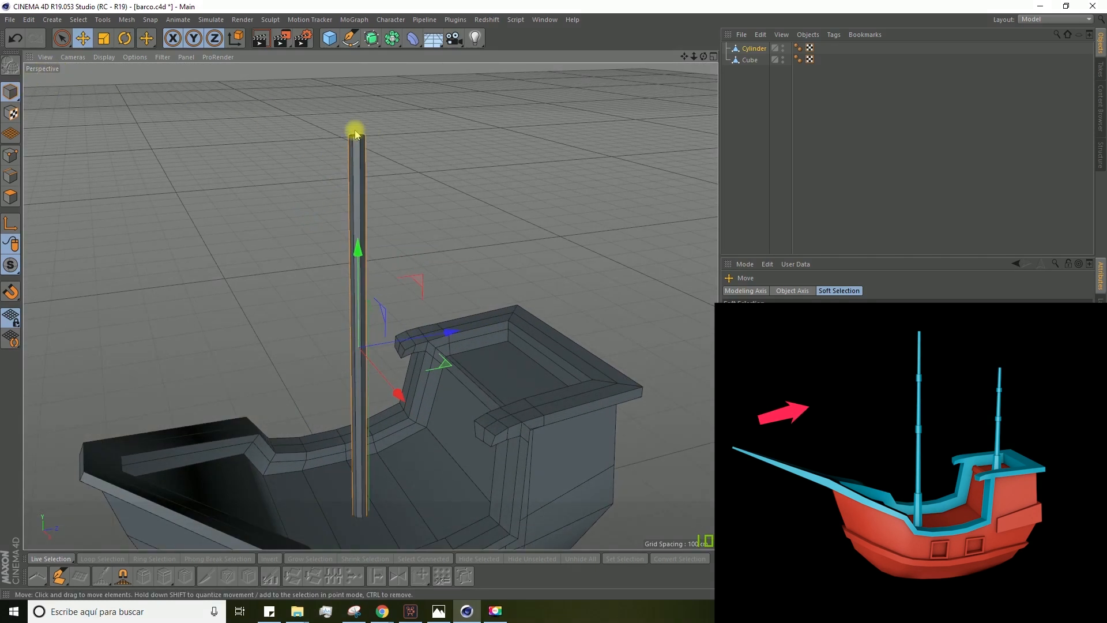
{"action": "right_click_drag", "start_coordinate": [368, 133], "coordinate": [347, 154], "text": "alt"}
{"action": "left_click", "coordinate": [332, 136]}
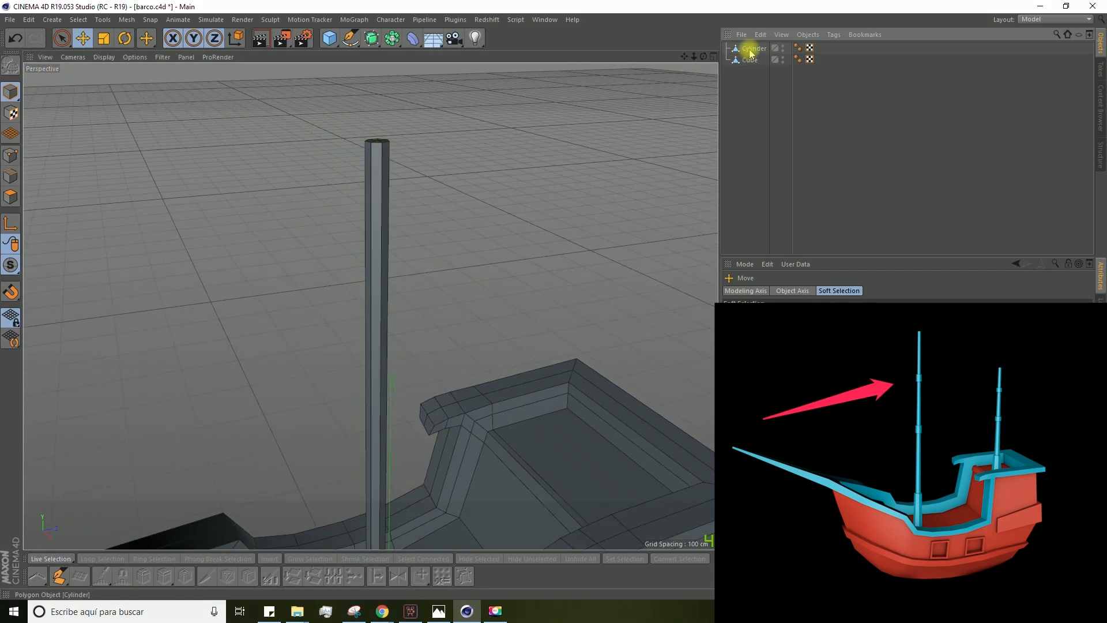
{"action": "left_click", "coordinate": [749, 49]}
{"action": "scroll", "coordinate": [359, 143], "scroll_direction": "up", "scroll_amount": 5}
{"action": "left_click_drag", "start_coordinate": [341, 164], "coordinate": [331, 202], "text": "alt"}
{"action": "left_click", "coordinate": [10, 155]}
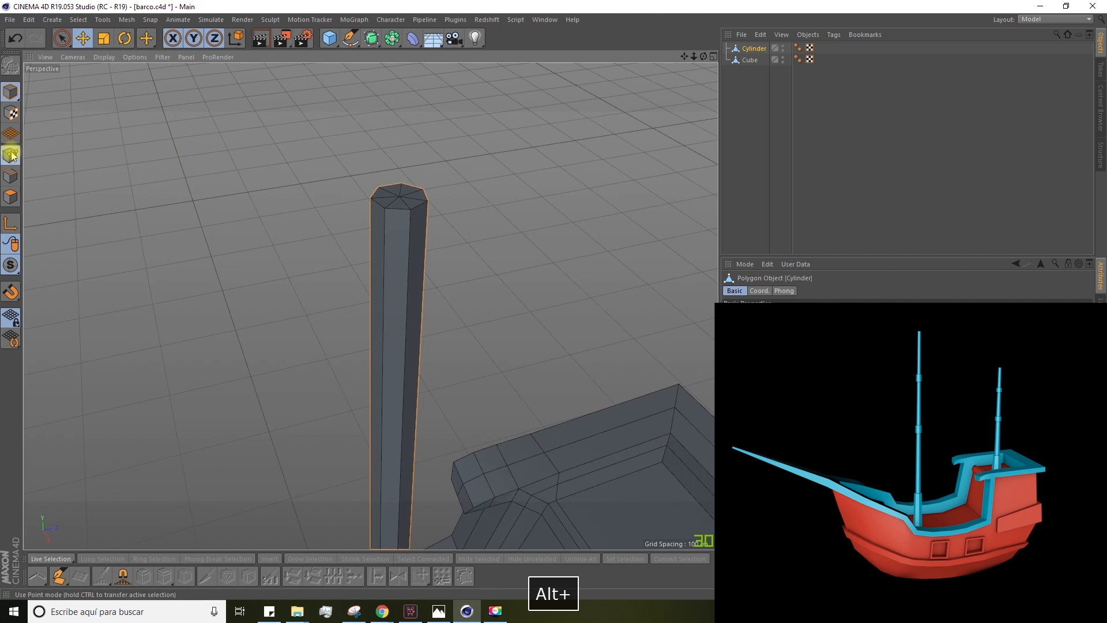
{"action": "left_click", "coordinate": [67, 38]}
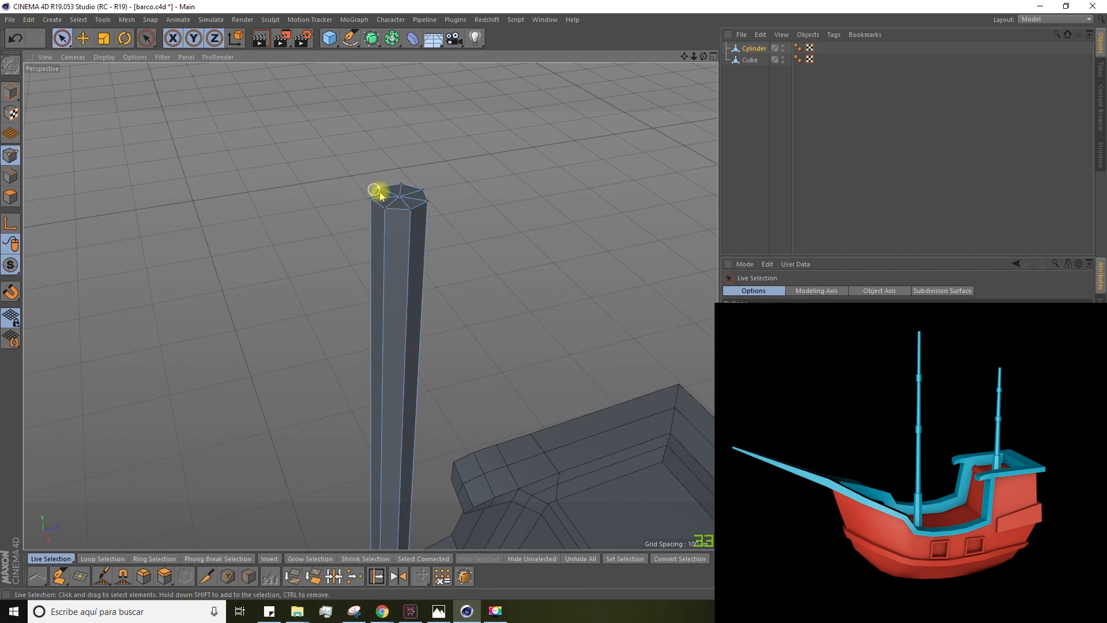
{"action": "left_click_drag", "start_coordinate": [62, 38], "coordinate": [122, 75]}
{"action": "left_click_drag", "start_coordinate": [282, 141], "coordinate": [486, 239]}
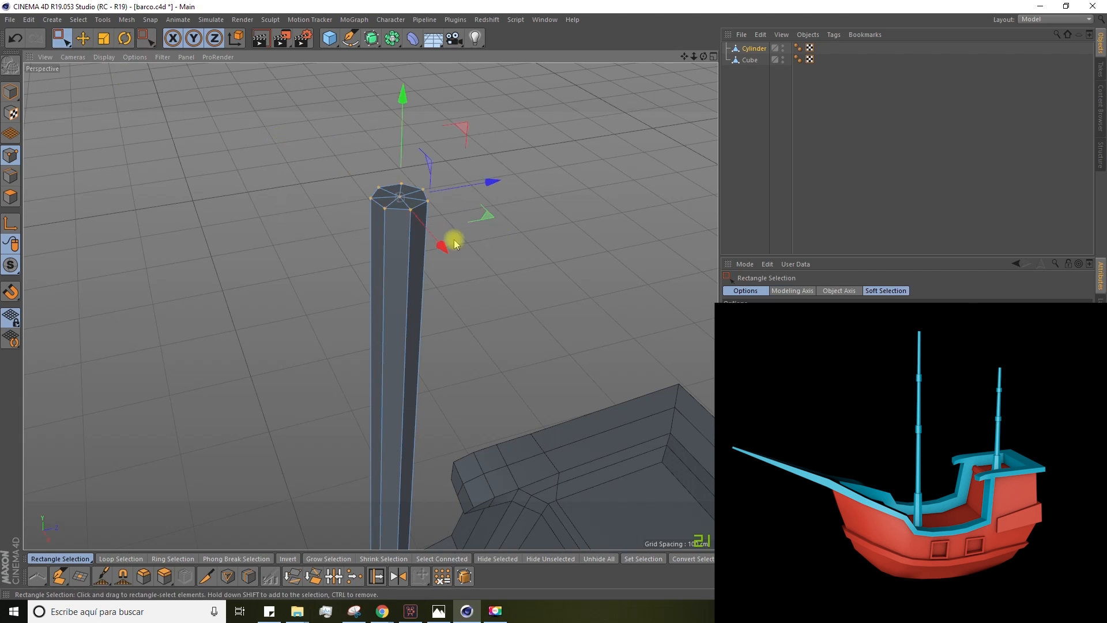
{"action": "key", "text": "t"}
{"action": "left_click_drag", "start_coordinate": [619, 274], "coordinate": [356, 255]}
{"action": "right_click_drag", "start_coordinate": [288, 359], "coordinate": [285, 219], "text": "alt"}
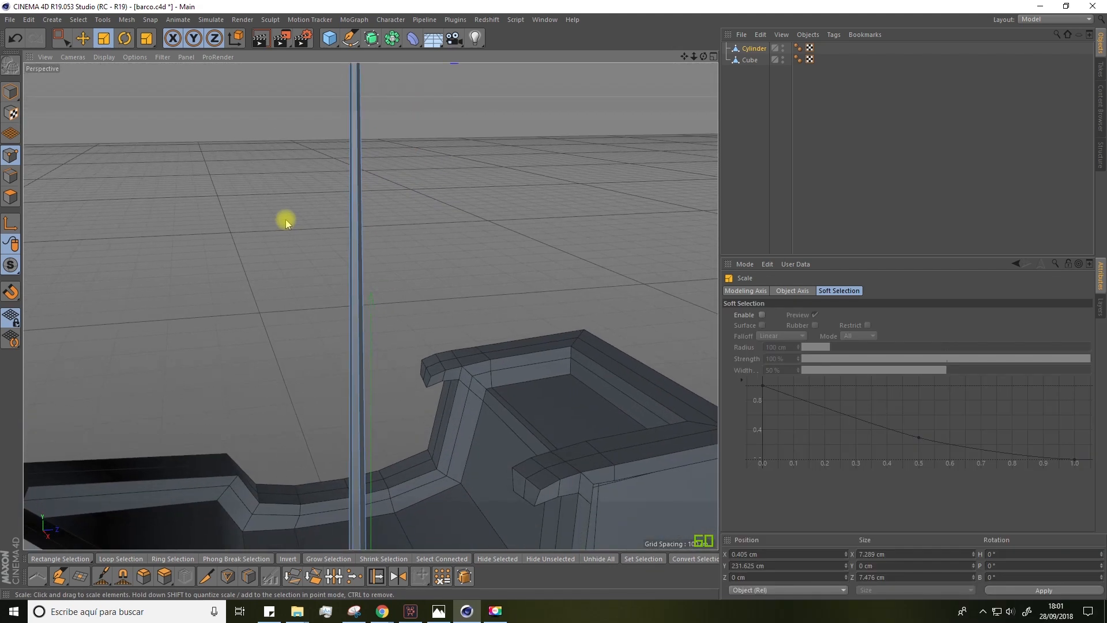
Step: Inspect the whole mast with the hull temporarily hidden
{"action": "scroll", "coordinate": [286, 219], "scroll_direction": "down", "scroll_amount": 6}
{"action": "left_click_drag", "start_coordinate": [285, 237], "coordinate": [277, 368], "text": "alt"}
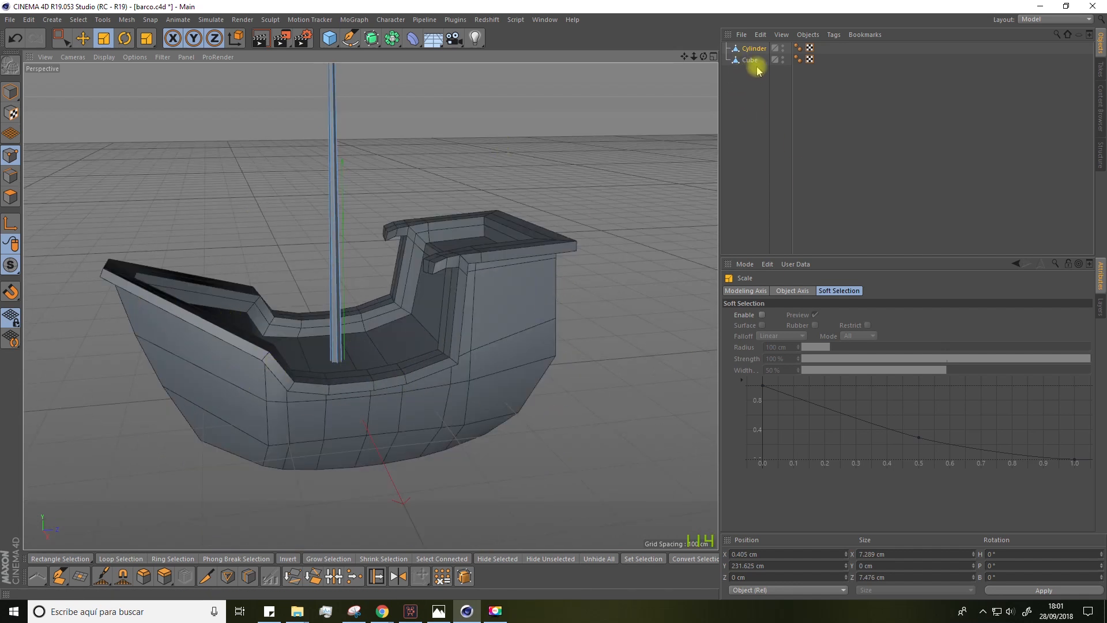
{"action": "left_click", "coordinate": [782, 58]}
{"action": "left_click", "coordinate": [782, 58]}
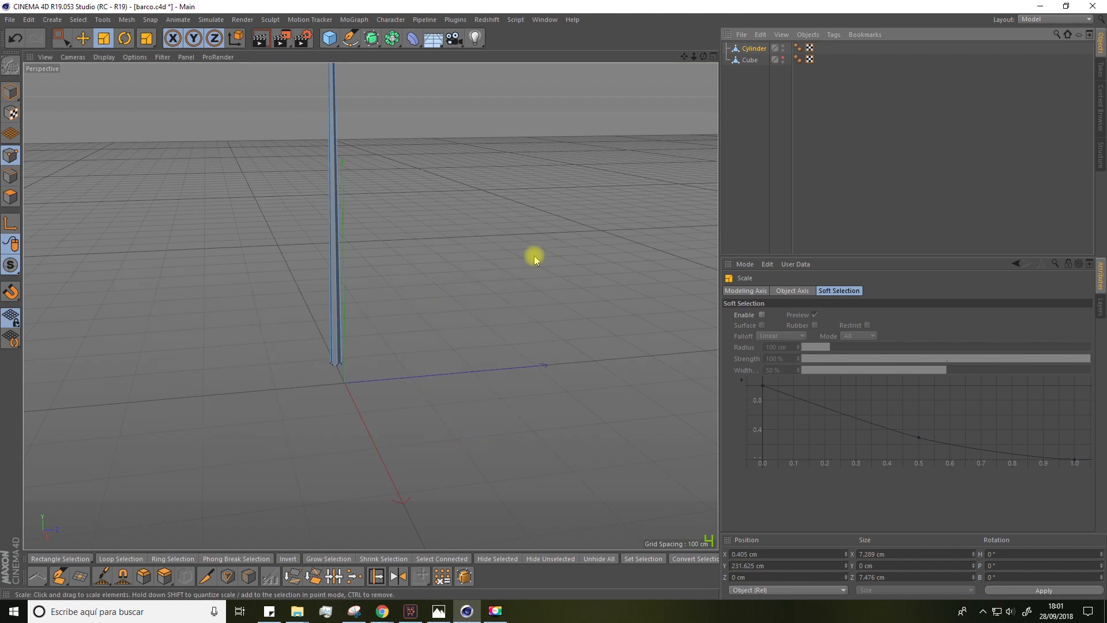
{"action": "left_click_drag", "start_coordinate": [402, 264], "coordinate": [415, 323], "text": "alt"}
{"action": "left_click", "coordinate": [778, 59]}
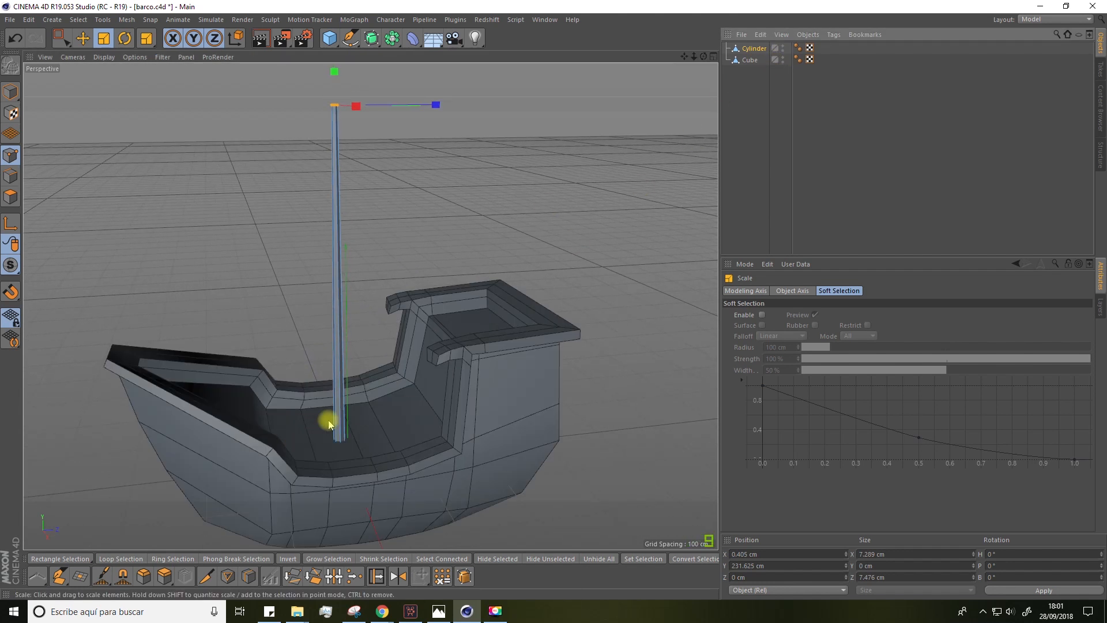
Step: Loop-cut the mast crosswise near its base at an offset of 81.976%
{"action": "left_click", "coordinate": [242, 575]}
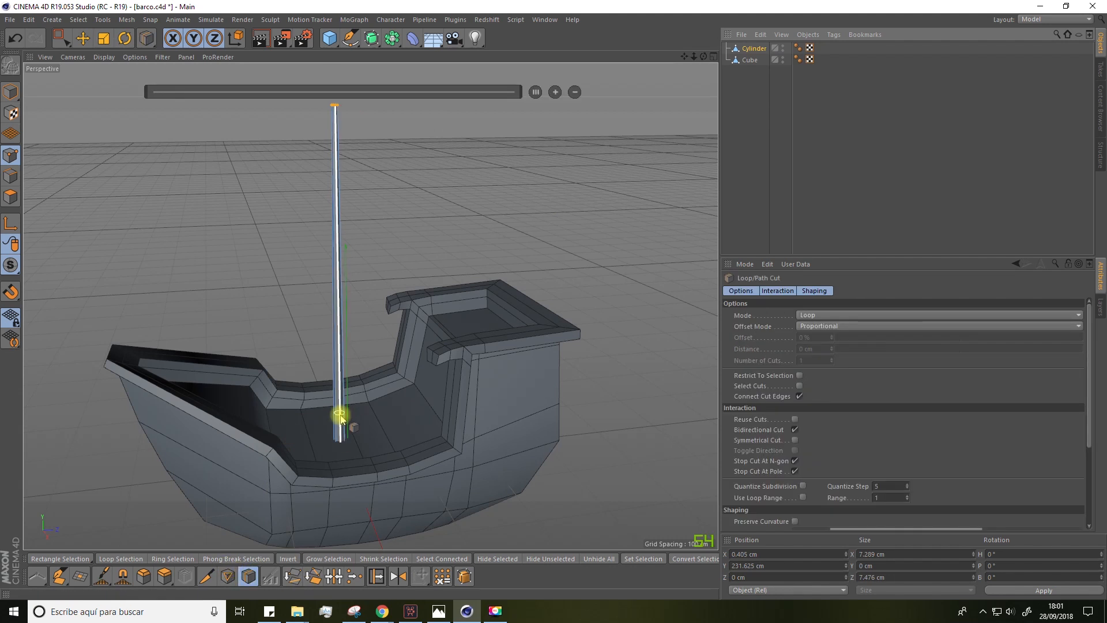
{"action": "left_click_drag", "start_coordinate": [293, 334], "coordinate": [292, 304], "text": "alt"}
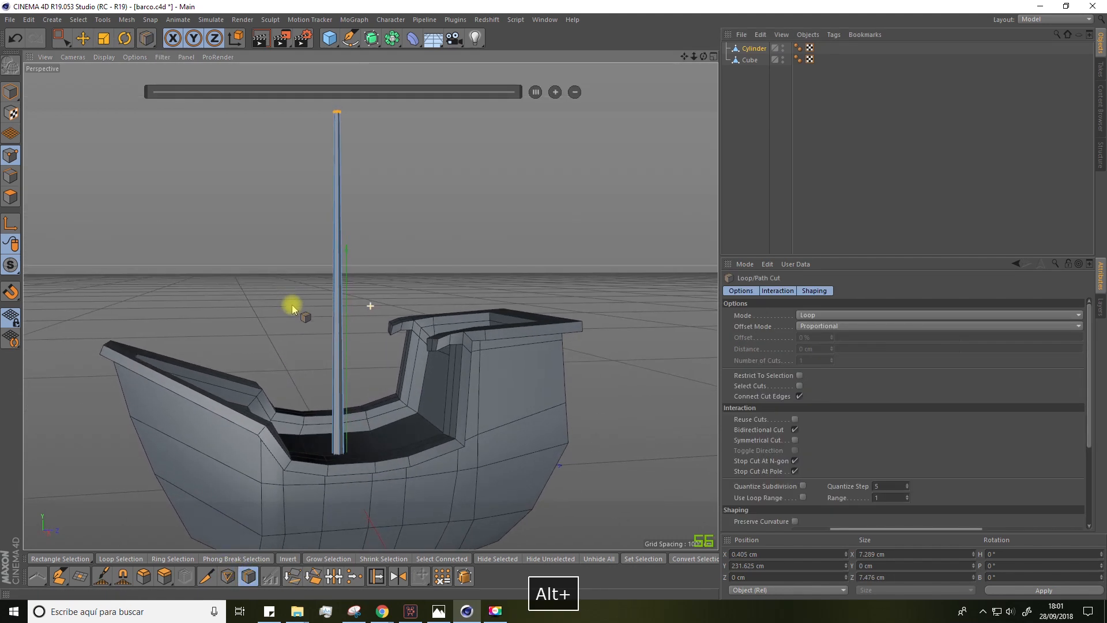
{"action": "left_click", "coordinate": [337, 398]}
{"action": "left_click_drag", "start_coordinate": [303, 366], "coordinate": [307, 375], "text": "alt"}
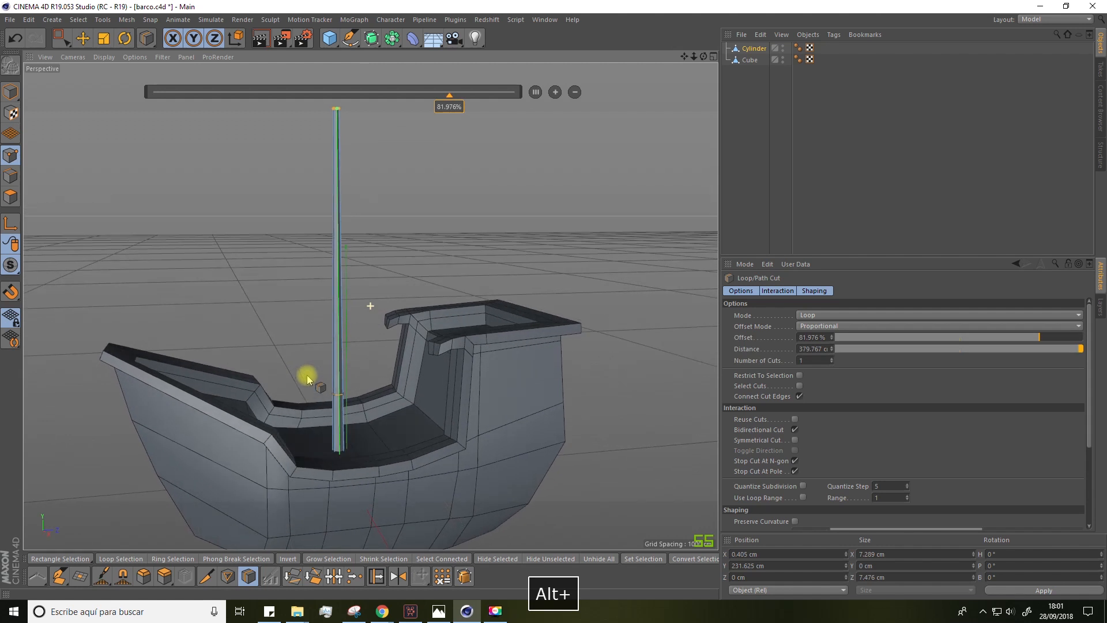
Step: Try a second crosswise loop cut higher on the mast at an offset of 63.537%
{"action": "mouse_move", "coordinate": [296, 309]}
{"action": "left_mouse_down", "text": "alt"}
{"action": "mouse_move", "coordinate": [290, 320]}
{"action": "mouse_move", "coordinate": [306, 304]}
{"action": "left_mouse_up", "text": "alt"}
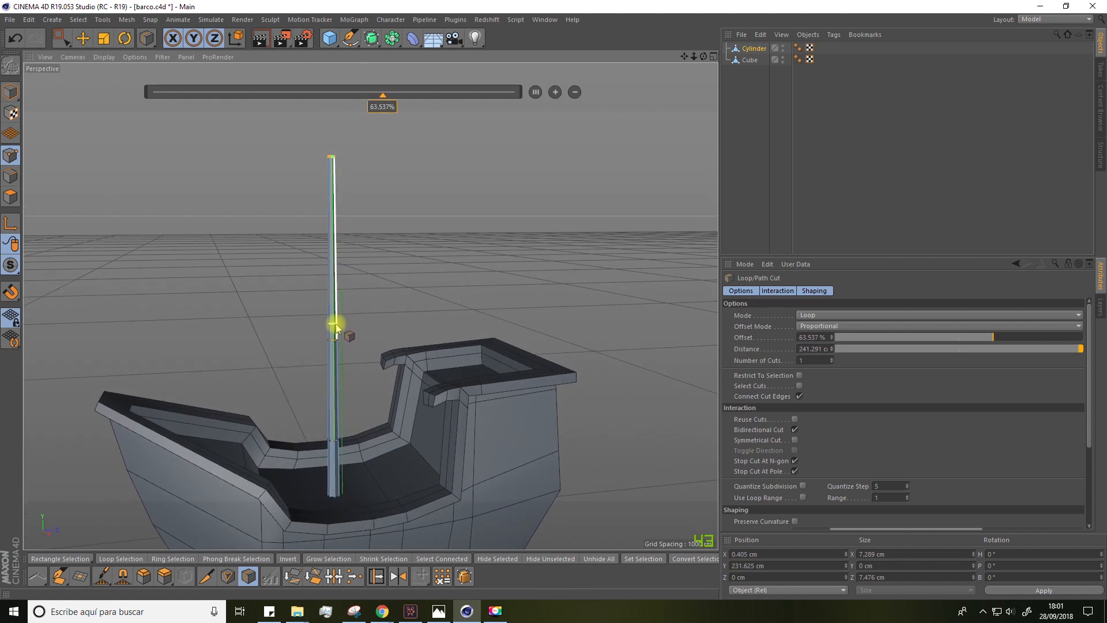
{"action": "key", "text": "ctrl+z"}
{"action": "left_click_drag", "start_coordinate": [290, 326], "coordinate": [282, 299], "text": "alt"}
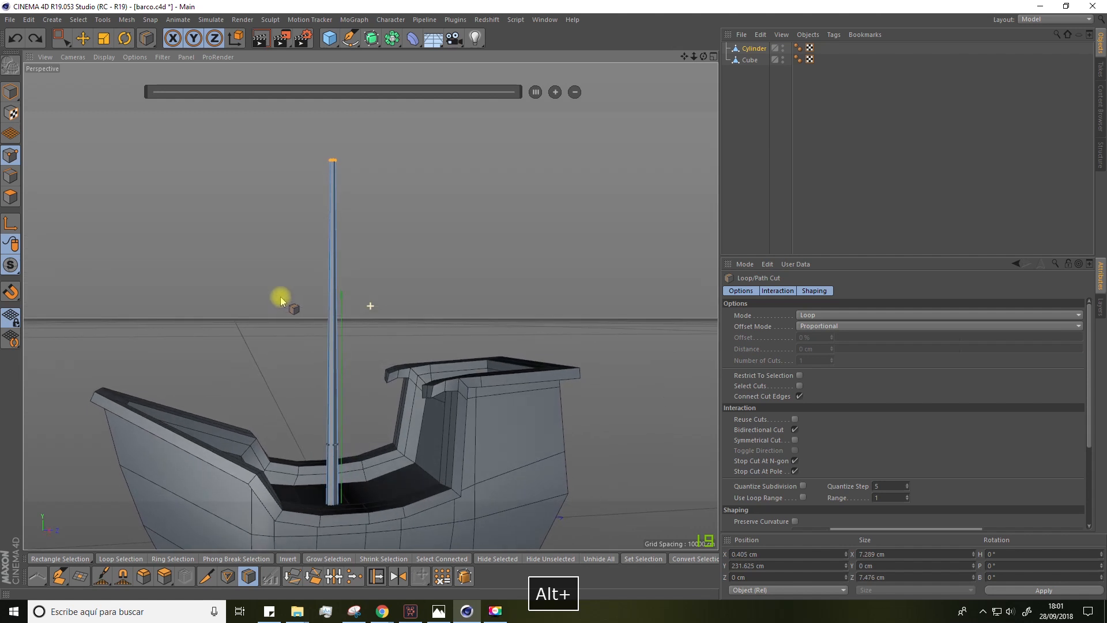
Step: Loop-cut the mast crosswise in close pairs at its middle and upper part, including cuts at offsets of 41.49% and 54.637%
{"action": "left_click", "coordinate": [332, 316]}
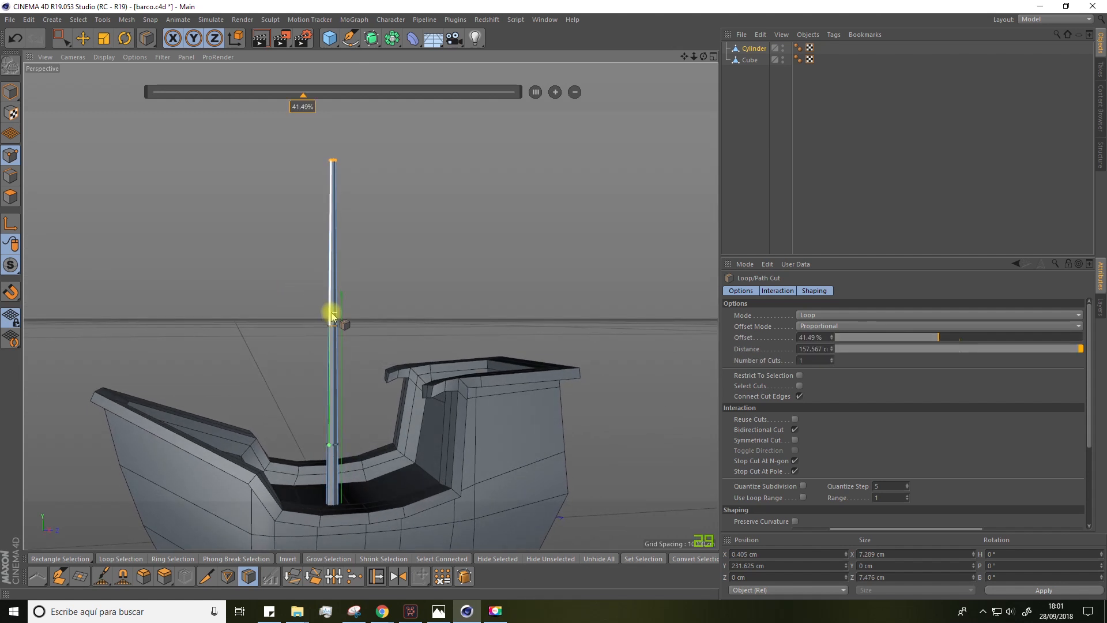
{"action": "left_click_drag", "start_coordinate": [332, 314], "coordinate": [338, 223]}
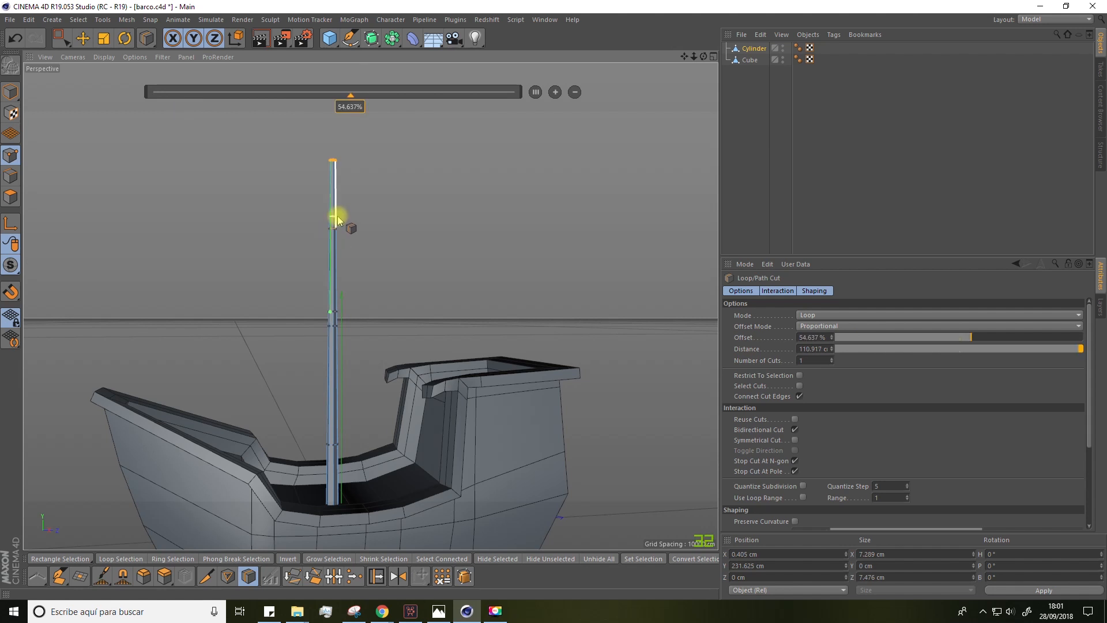
{"action": "left_click", "coordinate": [337, 217]}
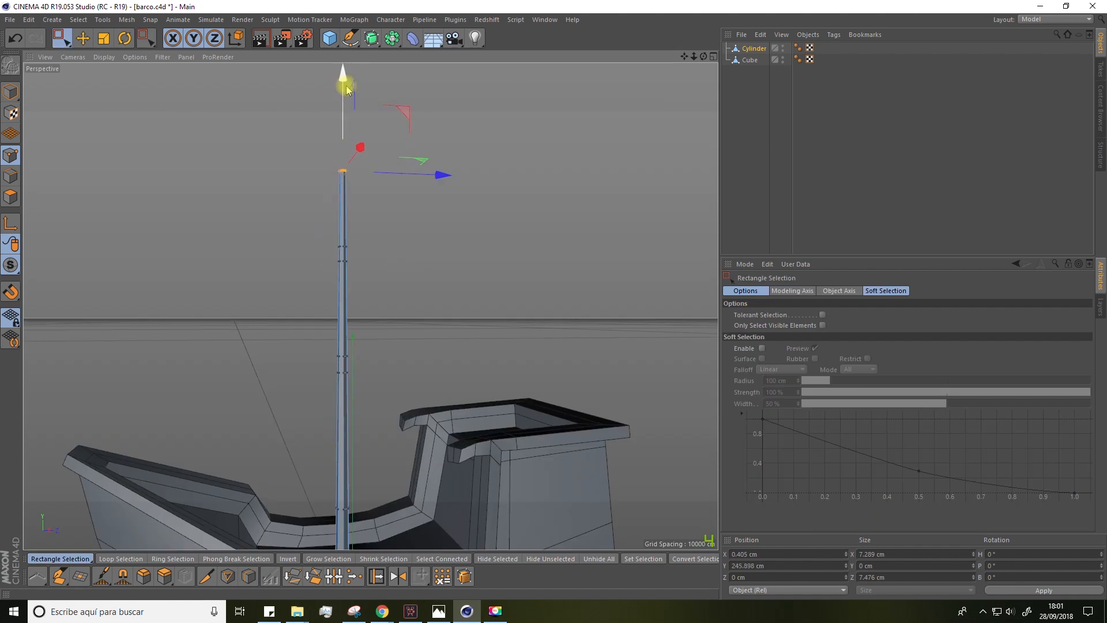
Step: Temporarily hide the hull in the viewport so that only the mast is shown
{"action": "scroll", "coordinate": [350, 369], "scroll_direction": "down", "scroll_amount": 2}
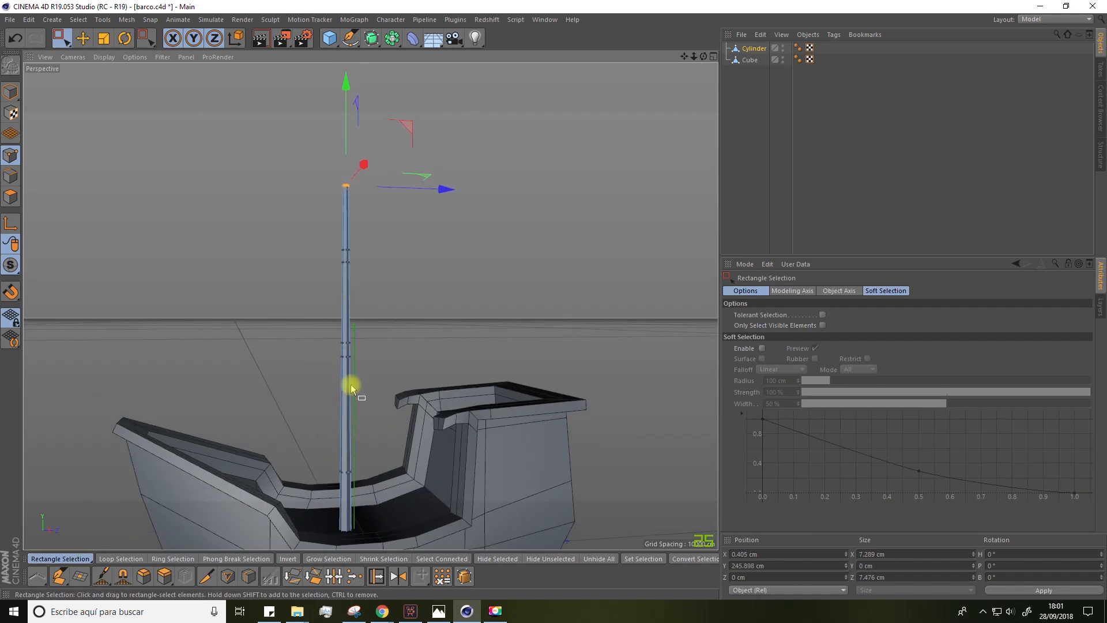
{"action": "left_click", "coordinate": [782, 58]}
{"action": "middle_click_drag", "start_coordinate": [434, 366], "coordinate": [434, 268], "text": "alt"}
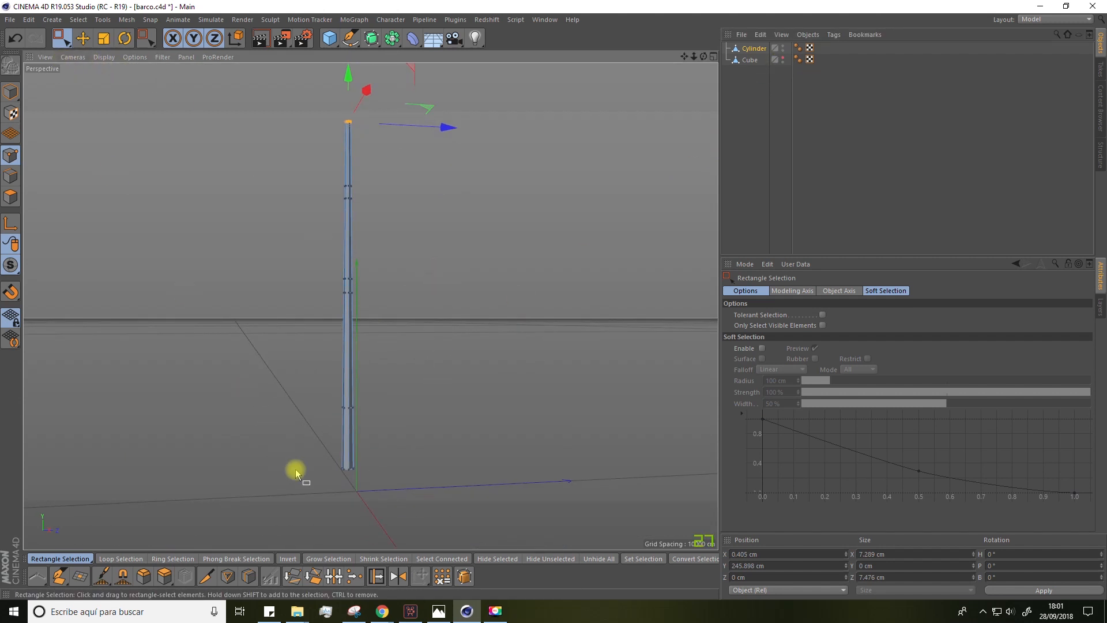
Step: Loop-select three polygon bands on the mast: the base section and the two narrow rings at its middle and upper part
{"action": "scroll", "coordinate": [368, 460], "scroll_direction": "up", "scroll_amount": 4}
{"action": "left_click", "coordinate": [11, 199]}
{"action": "left_click", "coordinate": [78, 19]}
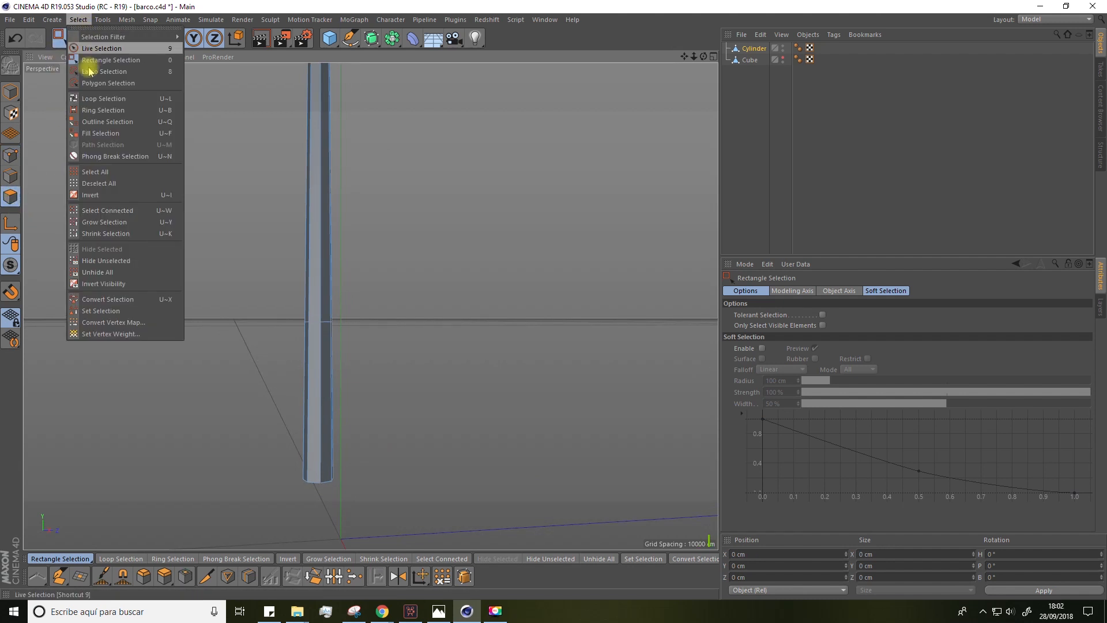
{"action": "left_click", "coordinate": [87, 99]}
{"action": "left_click", "coordinate": [317, 358]}
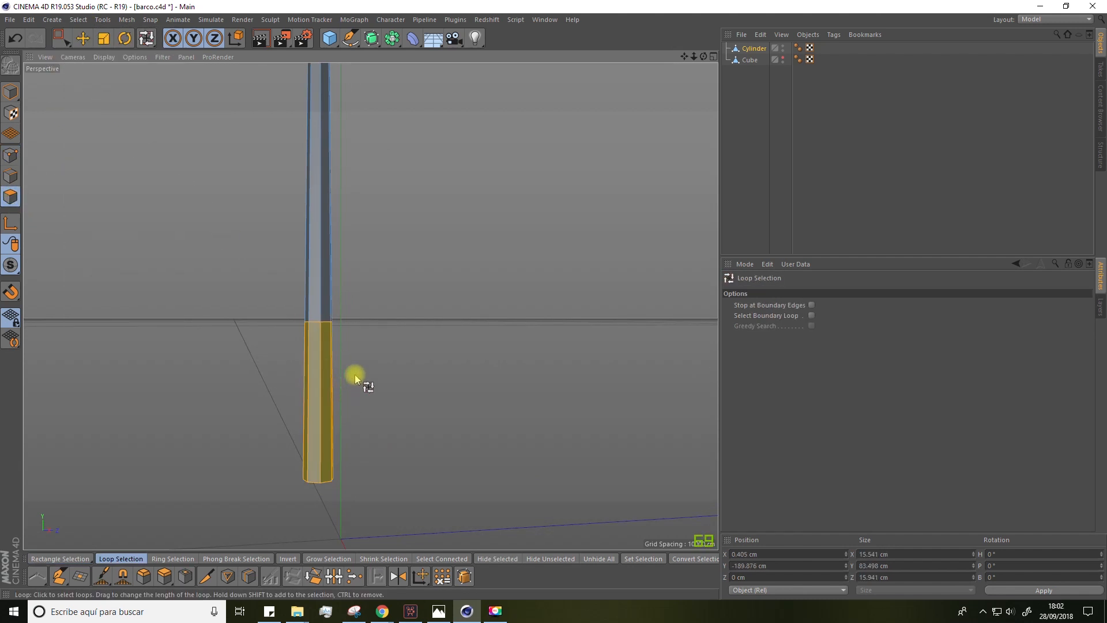
{"action": "left_click_drag", "start_coordinate": [386, 312], "coordinate": [321, 304], "text": "alt"}
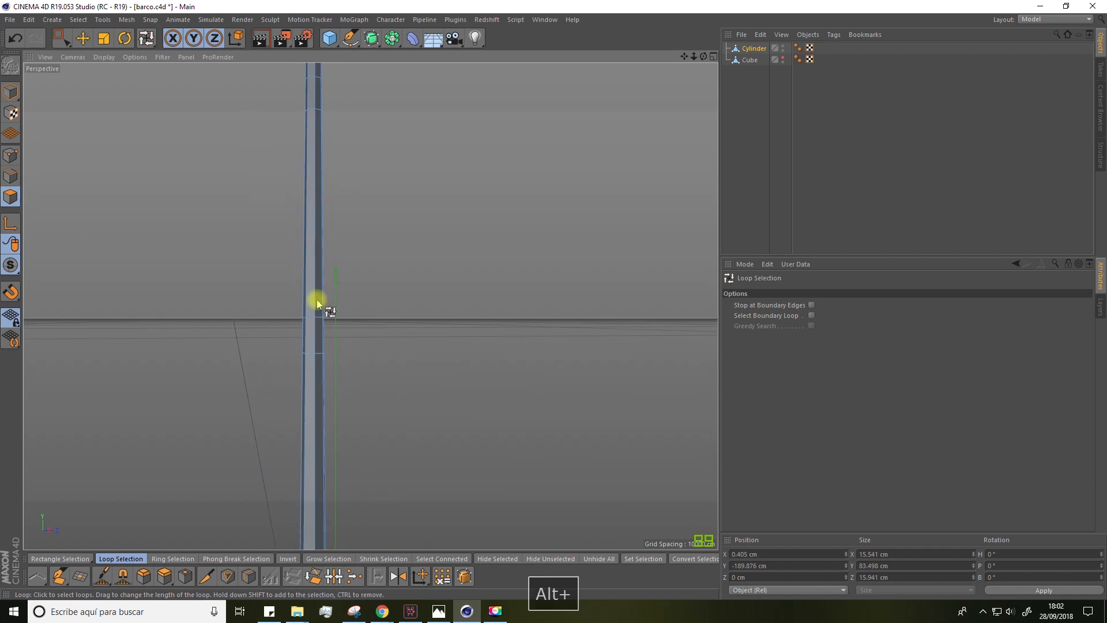
{"action": "left_click", "coordinate": [310, 340], "text": "shift"}
{"action": "left_click_drag", "start_coordinate": [395, 227], "coordinate": [341, 261], "text": "alt"}
{"action": "left_click", "coordinate": [352, 263], "text": "shift"}
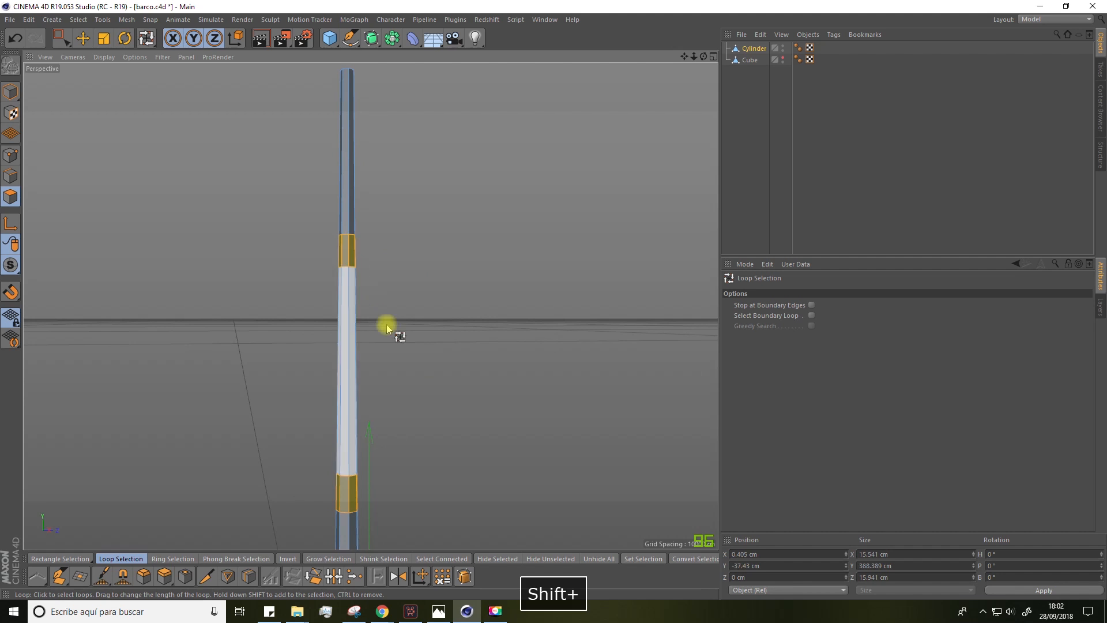
Step: Extrude the mast's two narrow rings outward by 2 cm and its base band by 5.7 cm
{"action": "left_click_drag", "start_coordinate": [444, 383], "coordinate": [396, 405], "text": "alt"}
{"action": "right_click", "coordinate": [333, 338]}
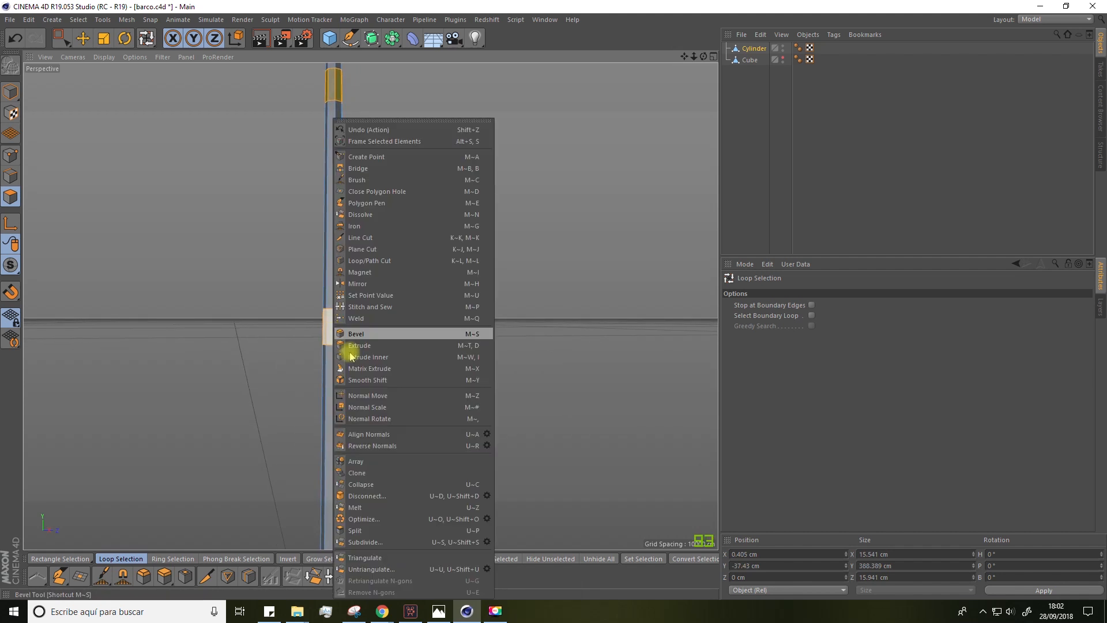
{"action": "left_click", "coordinate": [360, 345]}
{"action": "mouse_move", "coordinate": [395, 346]}
{"action": "left_mouse_down", "text": "alt"}
{"action": "mouse_move", "coordinate": [444, 379]}
{"action": "mouse_move", "coordinate": [277, 311]}
{"action": "mouse_move", "coordinate": [408, 341]}
{"action": "left_mouse_up", "text": "alt"}
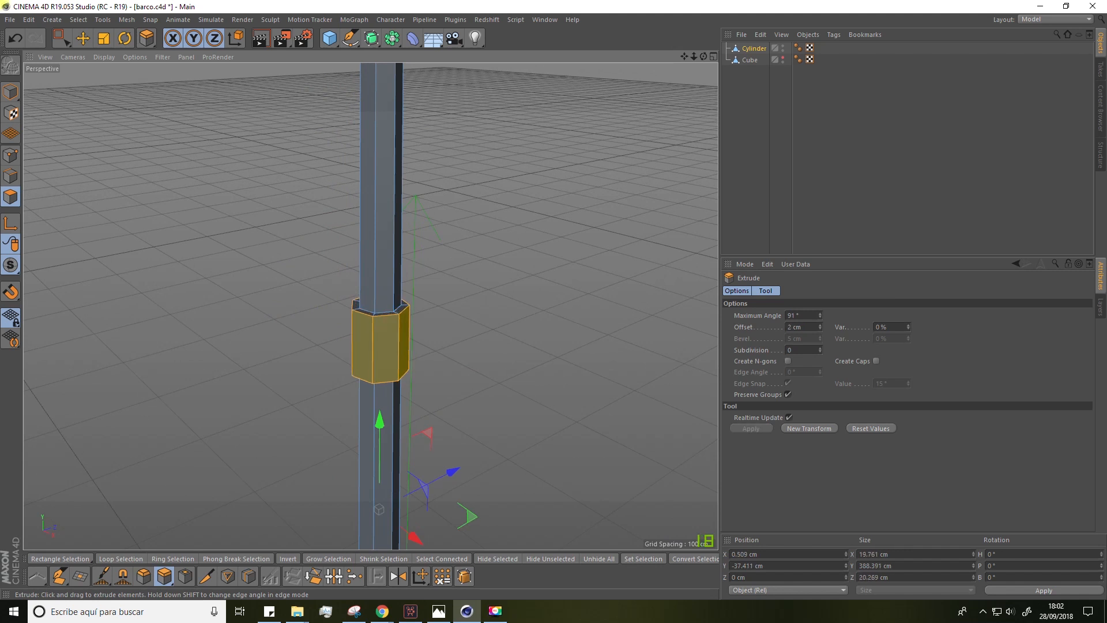
{"action": "left_click_drag", "start_coordinate": [531, 382], "coordinate": [428, 383], "text": "alt"}
{"action": "middle_click_drag", "start_coordinate": [427, 380], "coordinate": [420, 264], "text": "alt"}
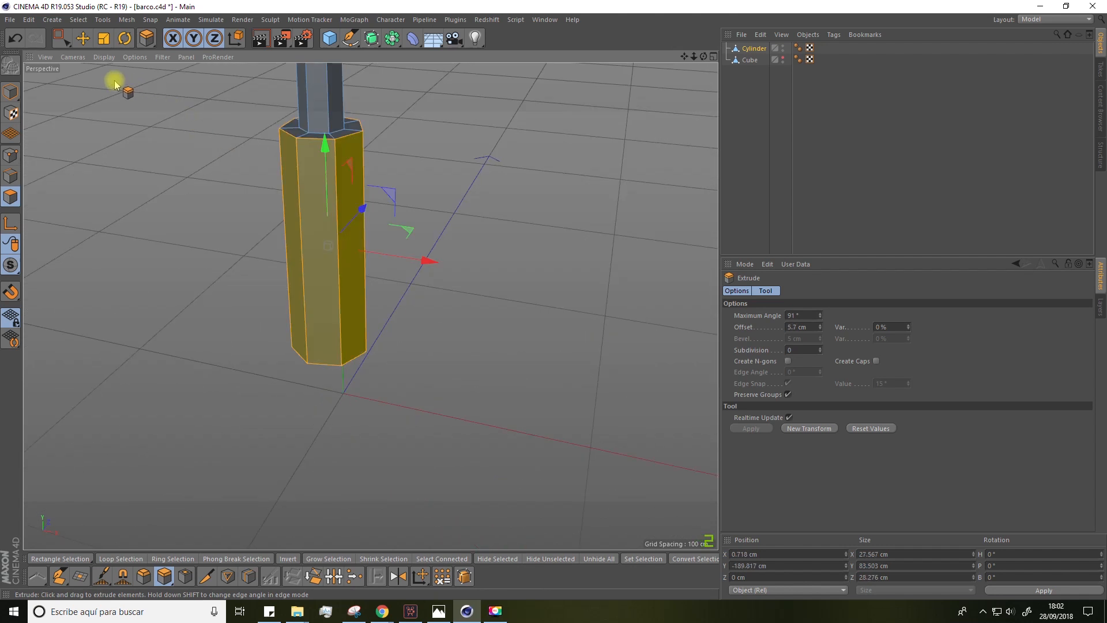
Step: Loop-select the outer points at the upper edge of the mast's base block and scale them inward to taper it
{"action": "left_click", "coordinate": [67, 29]}
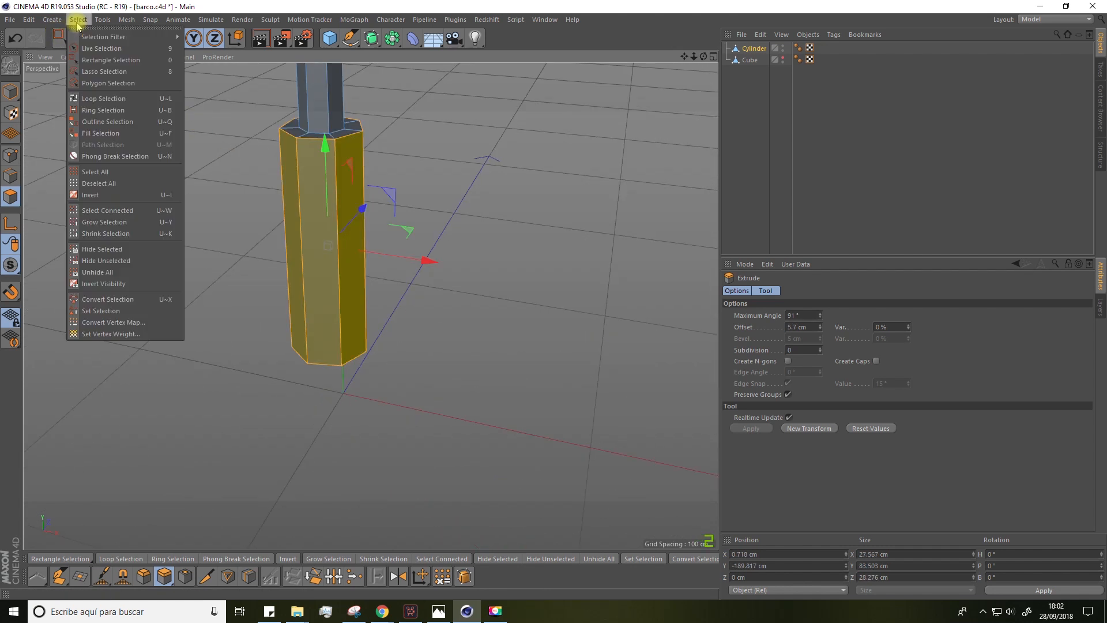
{"action": "left_click", "coordinate": [92, 101]}
{"action": "left_click", "coordinate": [9, 154]}
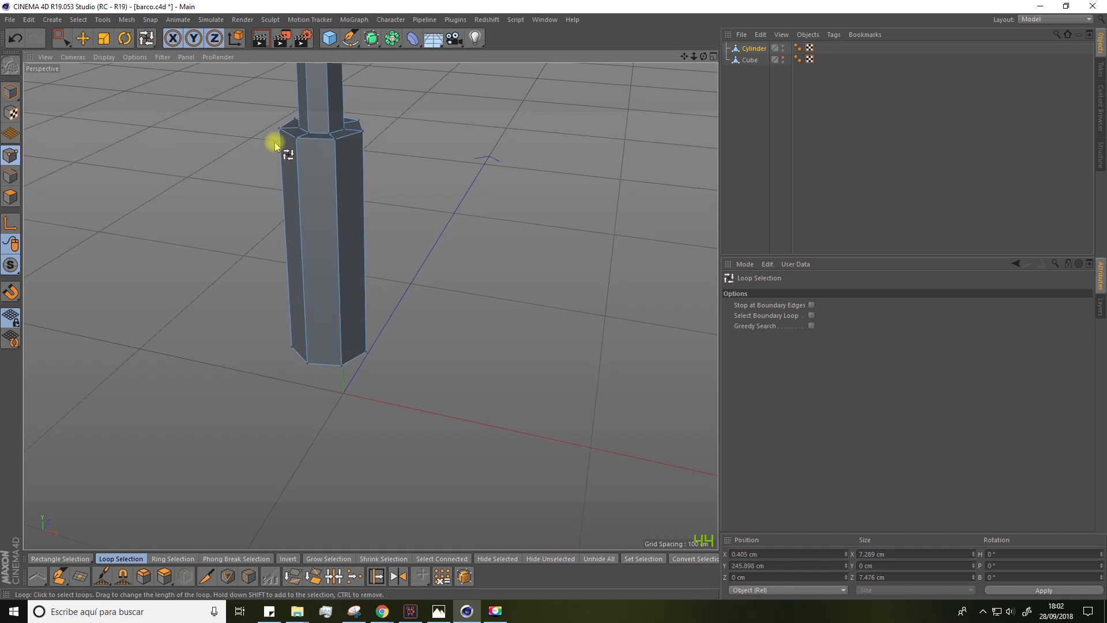
{"action": "key", "text": "t"}
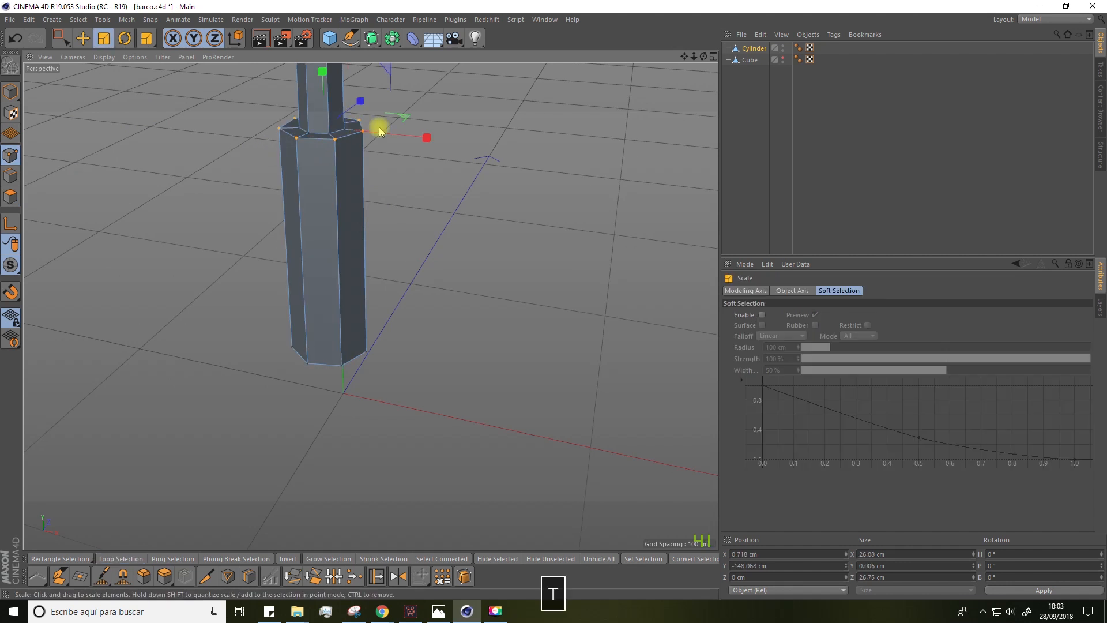
{"action": "left_click_drag", "start_coordinate": [490, 210], "coordinate": [408, 231]}
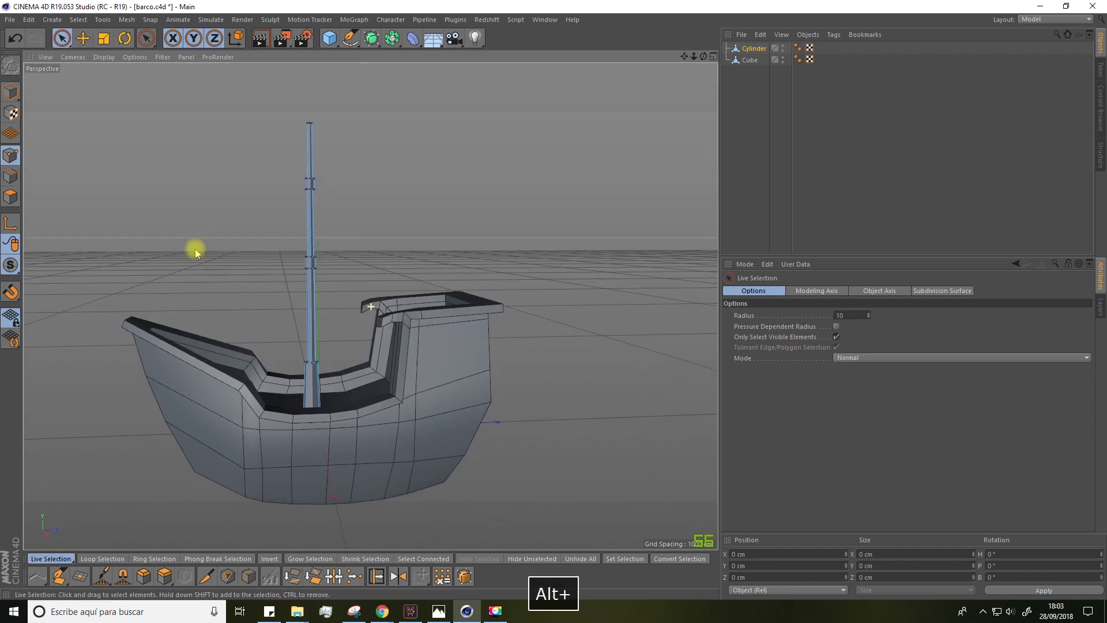
{"action": "middle_click_drag", "start_coordinate": [195, 248], "coordinate": [192, 244], "text": "alt"}
{"action": "left_click_drag", "start_coordinate": [369, 277], "coordinate": [406, 327], "text": "alt"}
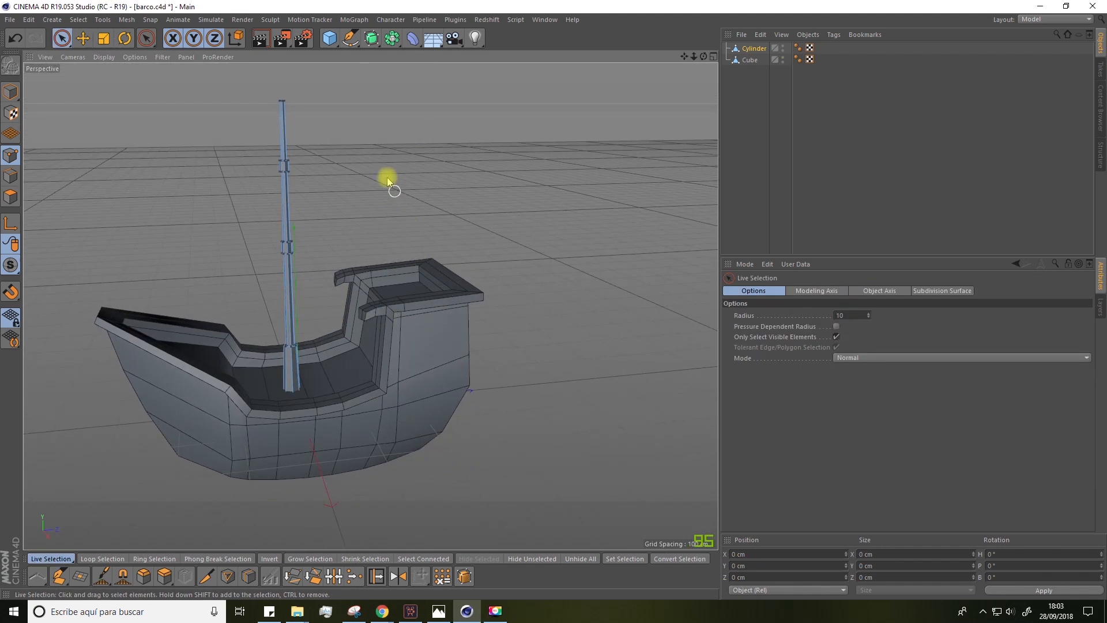
{"action": "left_click_drag", "start_coordinate": [387, 180], "coordinate": [383, 207], "text": "alt"}
{"action": "left_click", "coordinate": [330, 38]}
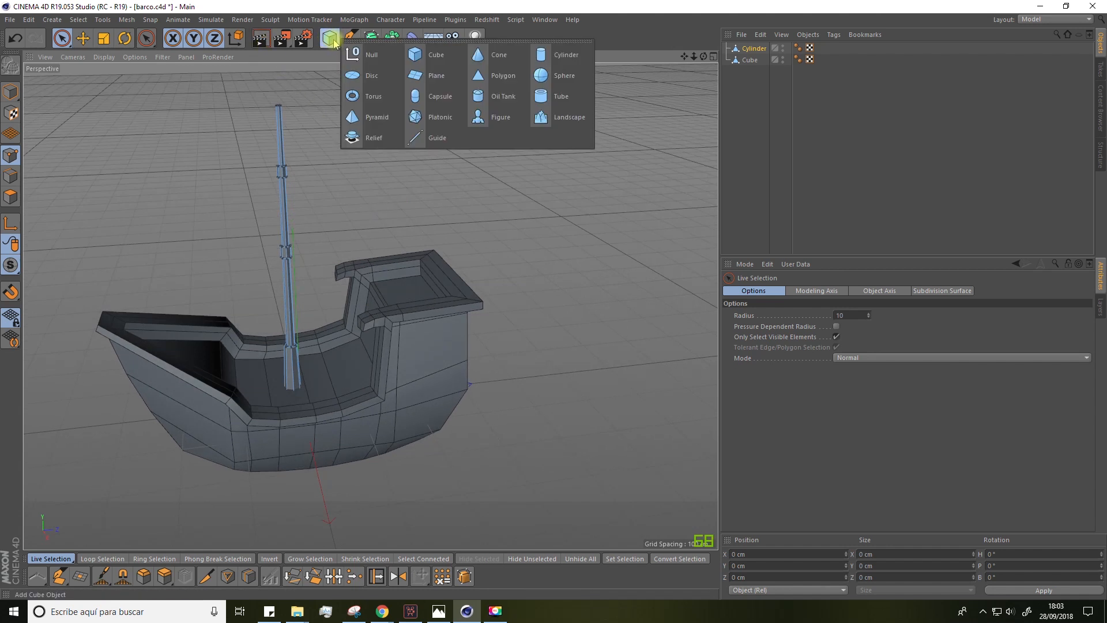
{"action": "left_click", "coordinate": [539, 55]}
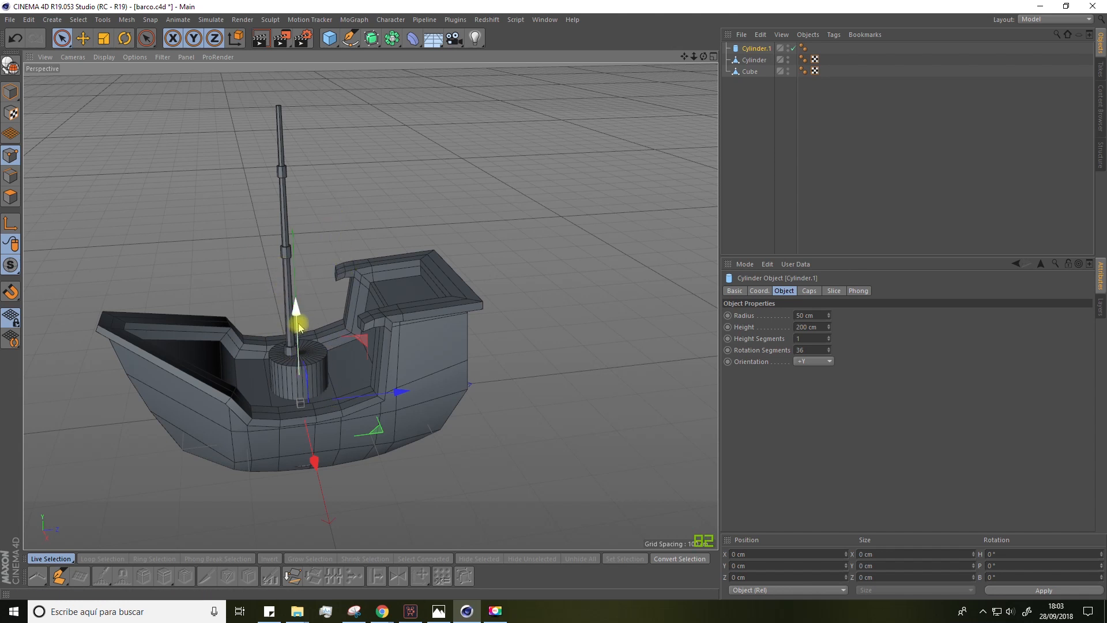
{"action": "key", "text": "Delete"}
Step: Duplicate the main mast onto the raised stern deck and scale the copy down to a smaller second mast
{"action": "left_click", "coordinate": [754, 49]}
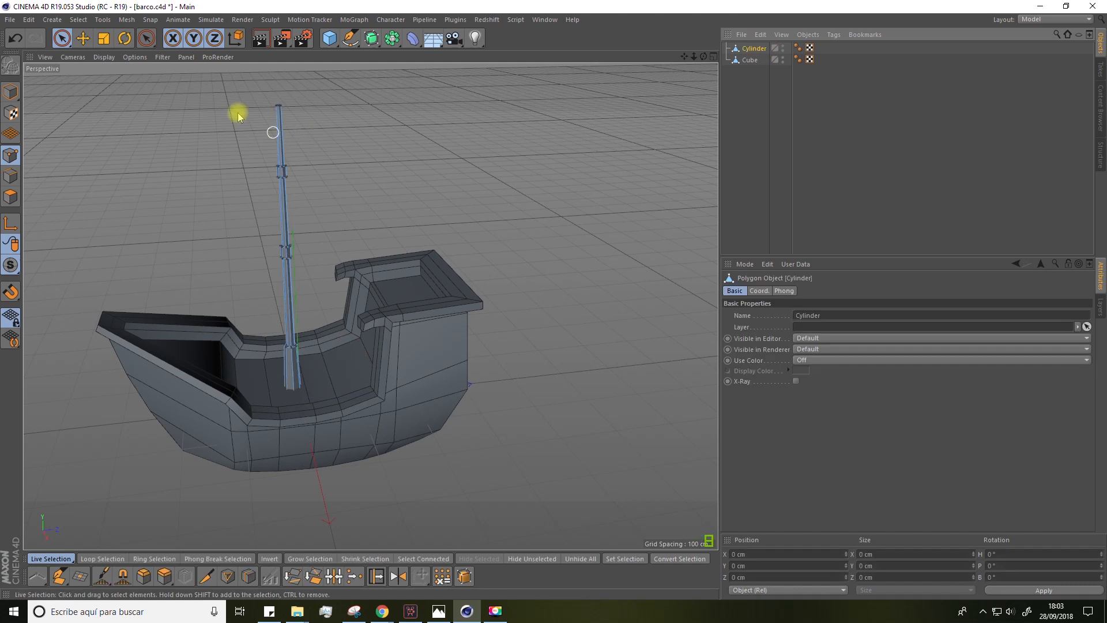
{"action": "left_click", "coordinate": [82, 38]}
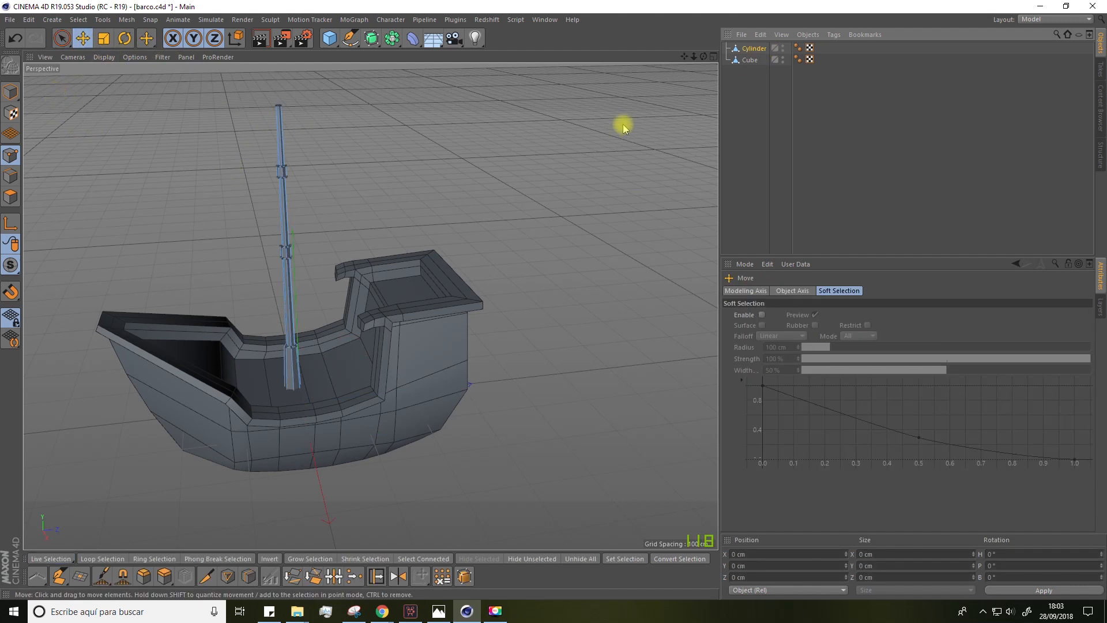
{"action": "key", "text": "ctrl+c"}
{"action": "key", "text": "ctrl+v"}
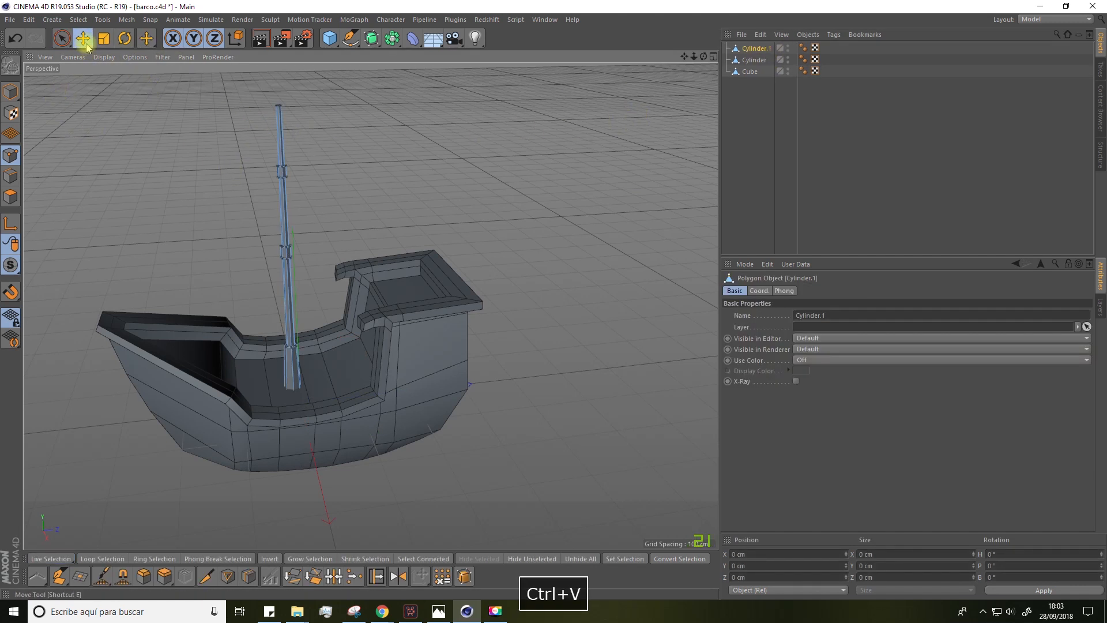
{"action": "left_click", "coordinate": [10, 113]}
{"action": "left_click_drag", "start_coordinate": [364, 235], "coordinate": [505, 258]}
{"action": "left_click", "coordinate": [104, 38]}
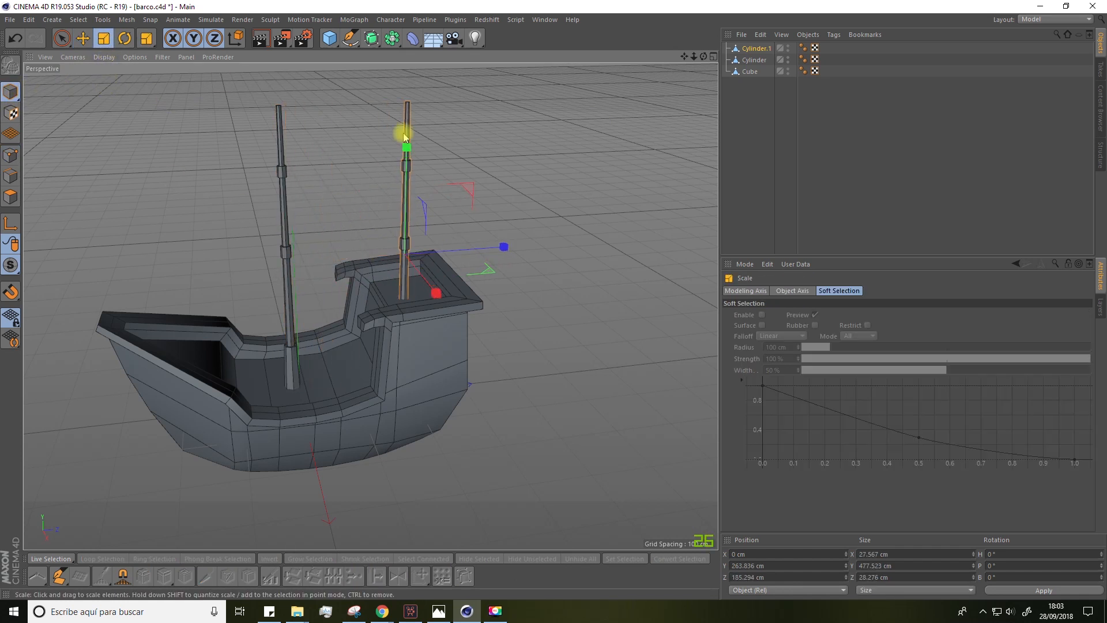
{"action": "left_click_drag", "start_coordinate": [404, 180], "coordinate": [213, 106]}
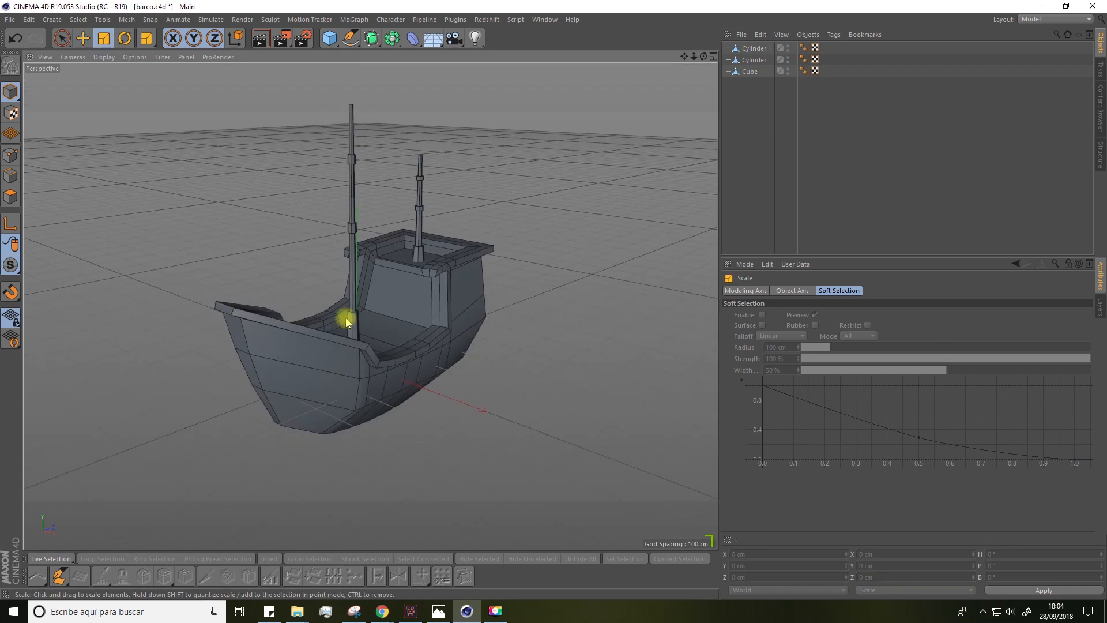
Step: Extrude the small polygon at the hull's bow tip by 273 cm to form a bowsprit
{"action": "left_click", "coordinate": [750, 71]}
{"action": "scroll", "coordinate": [144, 295], "scroll_direction": "up", "scroll_amount": 3}
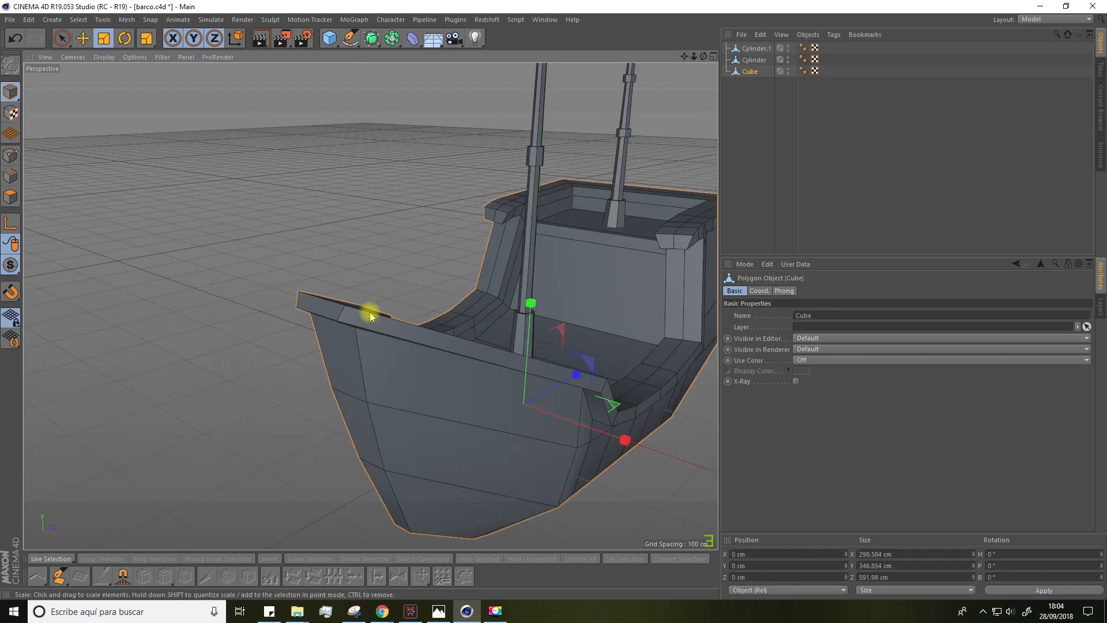
{"action": "left_click", "coordinate": [10, 197]}
{"action": "left_click", "coordinate": [323, 312]}
{"action": "scroll", "coordinate": [301, 362], "scroll_direction": "down", "scroll_amount": 5}
{"action": "left_click_drag", "start_coordinate": [296, 368], "coordinate": [215, 413], "text": "alt"}
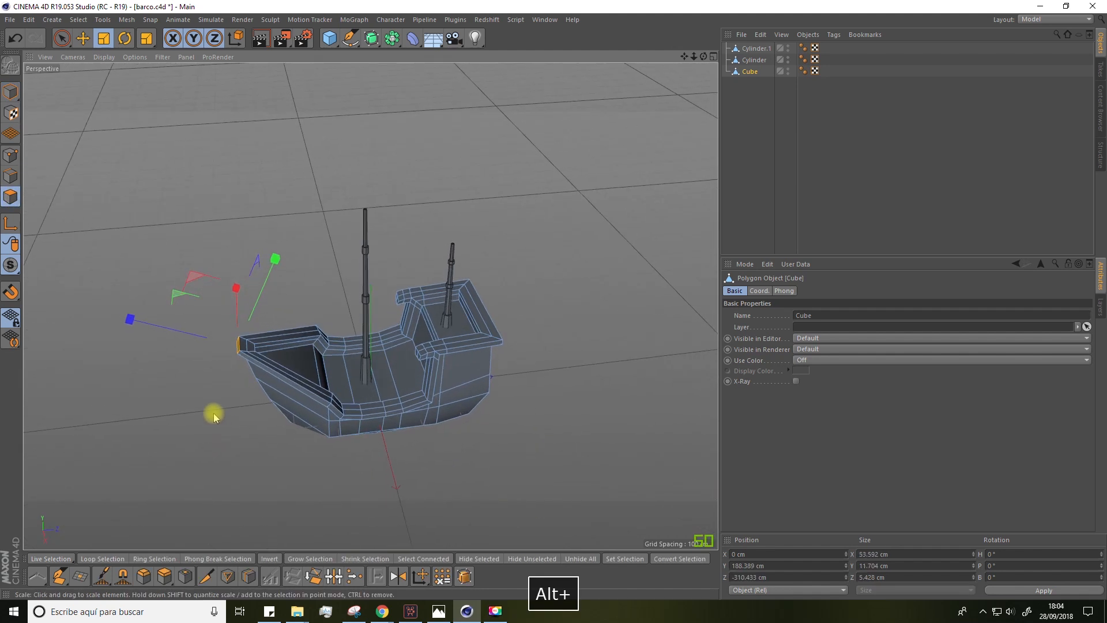
{"action": "left_click", "coordinate": [164, 575]}
{"action": "left_click_drag", "start_coordinate": [140, 413], "coordinate": [109, 423], "text": "alt"}
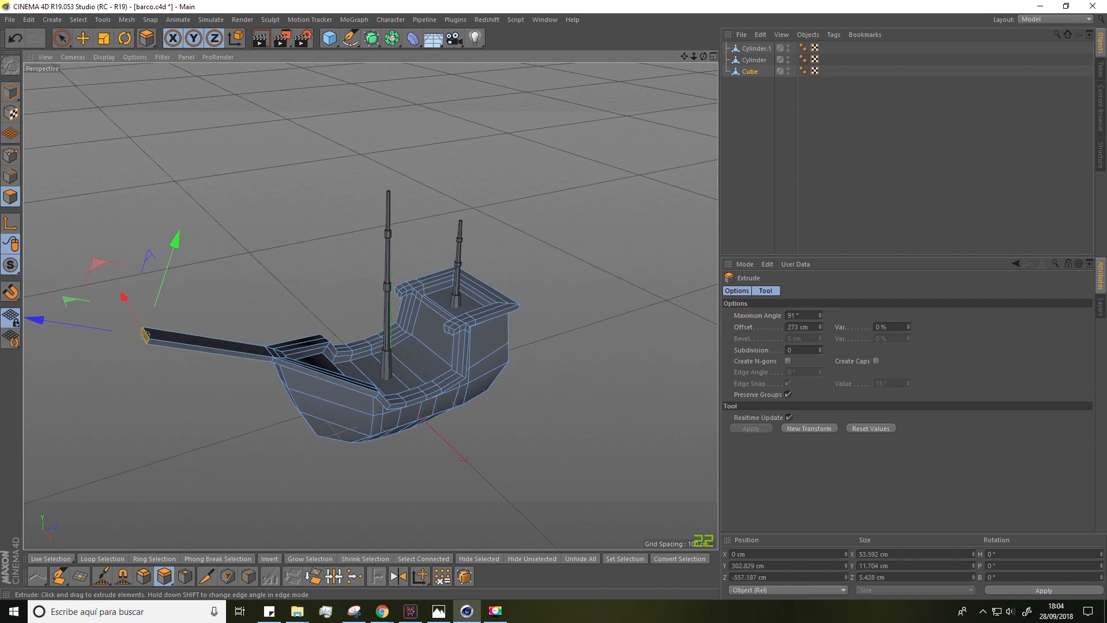
Step: Scale the bowsprit's end face narrower along X to about 15.4 cm
{"action": "left_click_drag", "start_coordinate": [211, 440], "coordinate": [259, 440], "text": "alt"}
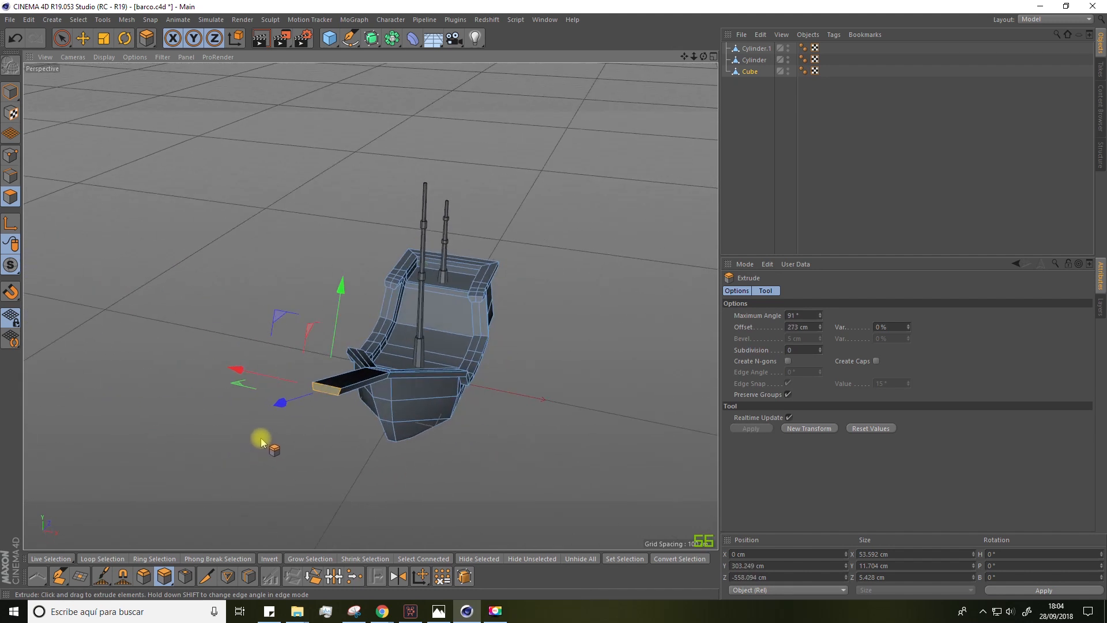
{"action": "key", "text": "t"}
{"action": "left_click_drag", "start_coordinate": [237, 369], "coordinate": [294, 423]}
{"action": "left_click_drag", "start_coordinate": [294, 423], "coordinate": [295, 433], "text": "alt"}
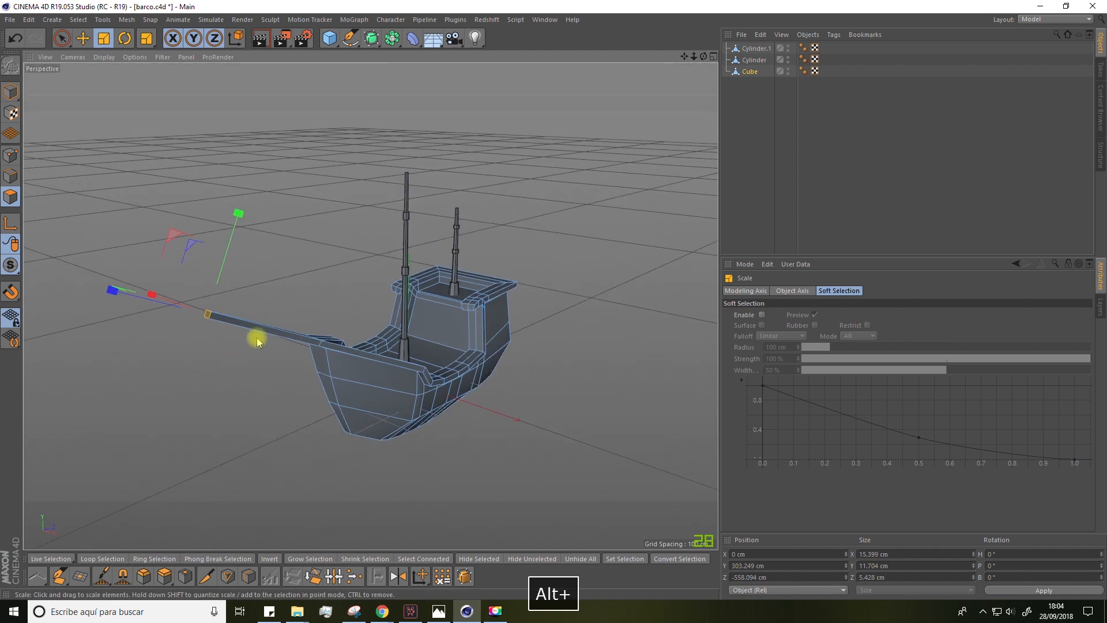
Step: Examine the points where the bowsprit meets the bow up close from several angles
{"action": "scroll", "coordinate": [220, 325], "scroll_direction": "up", "scroll_amount": 3}
{"action": "left_click_drag", "start_coordinate": [221, 325], "coordinate": [445, 421], "text": "alt"}
{"action": "scroll", "coordinate": [445, 421], "scroll_direction": "up", "scroll_amount": 3}
{"action": "left_click", "coordinate": [10, 155]}
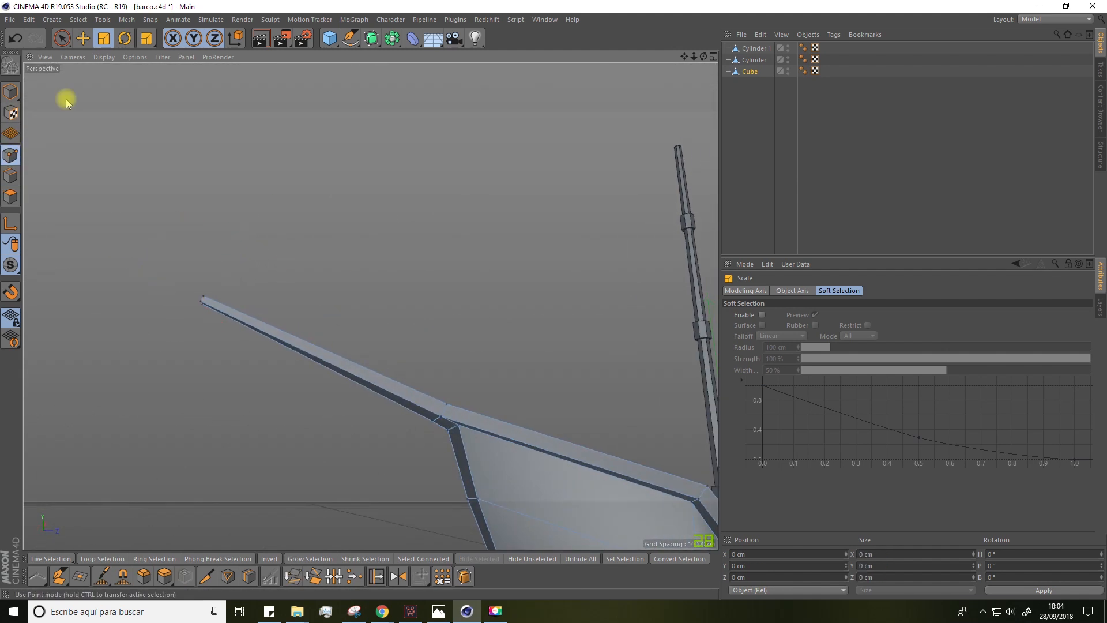
{"action": "left_click", "coordinate": [62, 38]}
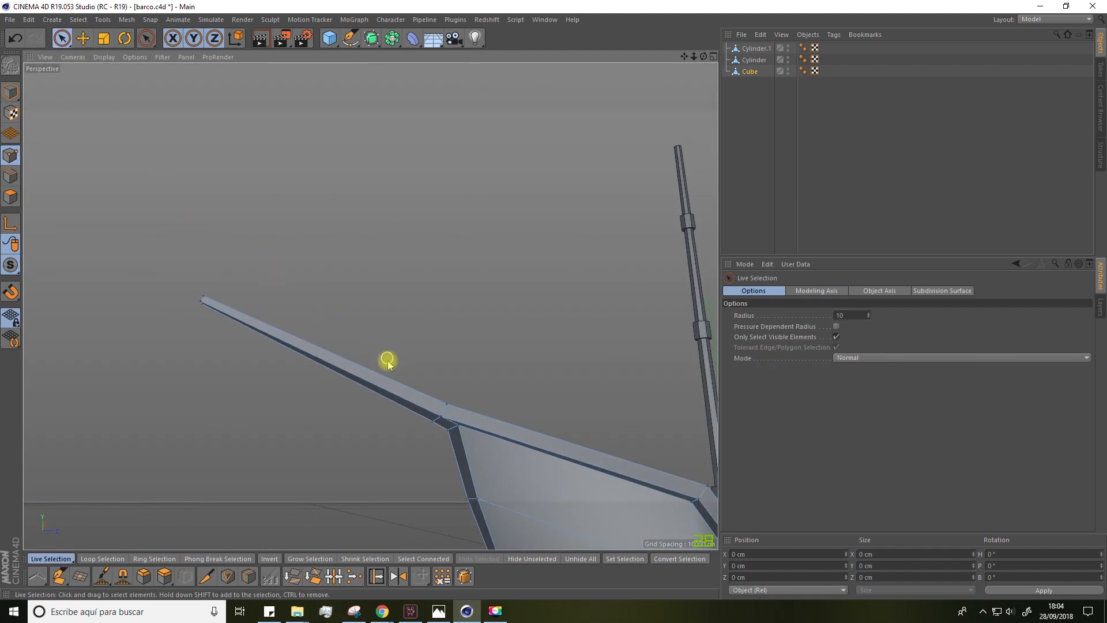
{"action": "left_click", "coordinate": [440, 438]}
{"action": "left_click_drag", "start_coordinate": [440, 437], "coordinate": [646, 456], "text": "alt"}
{"action": "left_click_drag", "start_coordinate": [265, 317], "coordinate": [162, 434]}
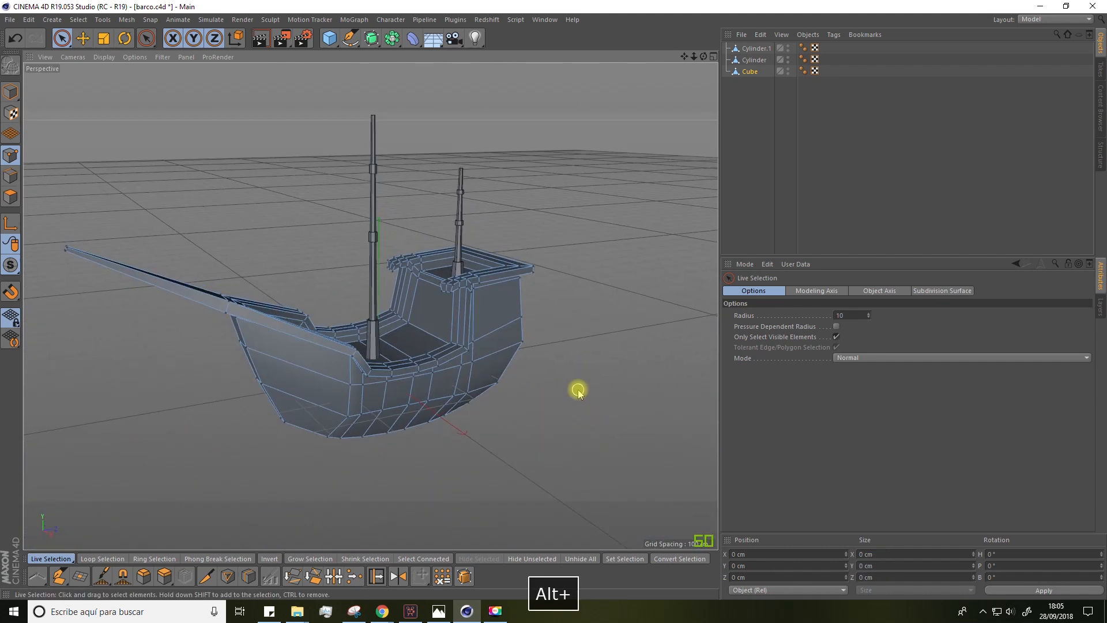
Step: Add a horizontal loop cut around the hull's side at an offset of 71.133%
{"action": "middle_click_drag", "start_coordinate": [578, 391], "coordinate": [568, 447], "text": "alt"}
{"action": "left_click", "coordinate": [426, 528]}
{"action": "left_click_drag", "start_coordinate": [474, 512], "coordinate": [468, 485], "text": "alt"}
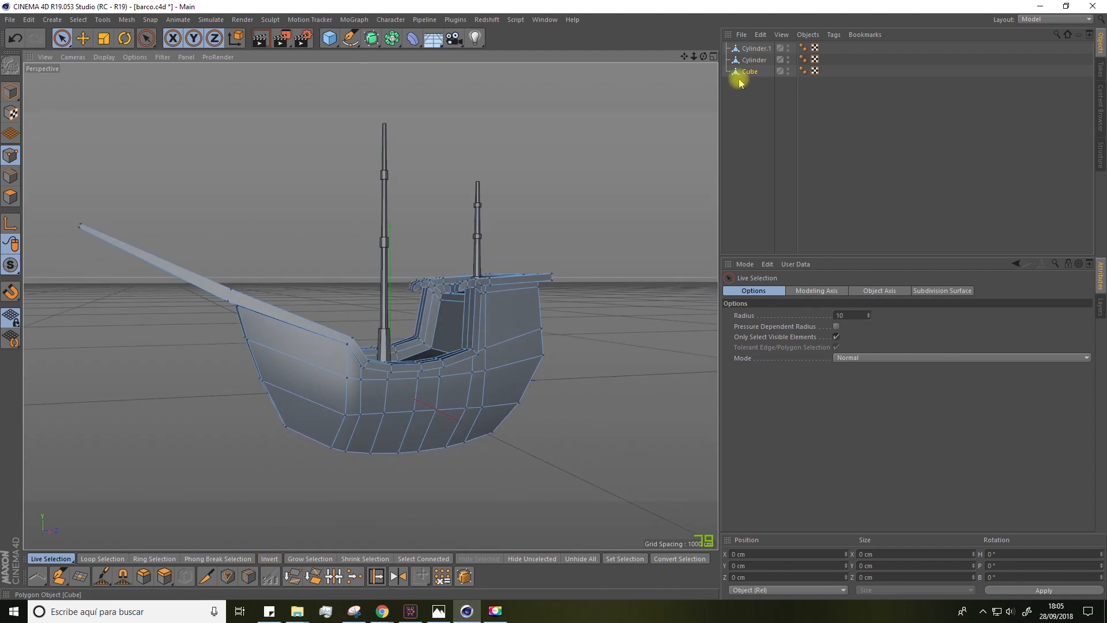
{"action": "left_click", "coordinate": [249, 576]}
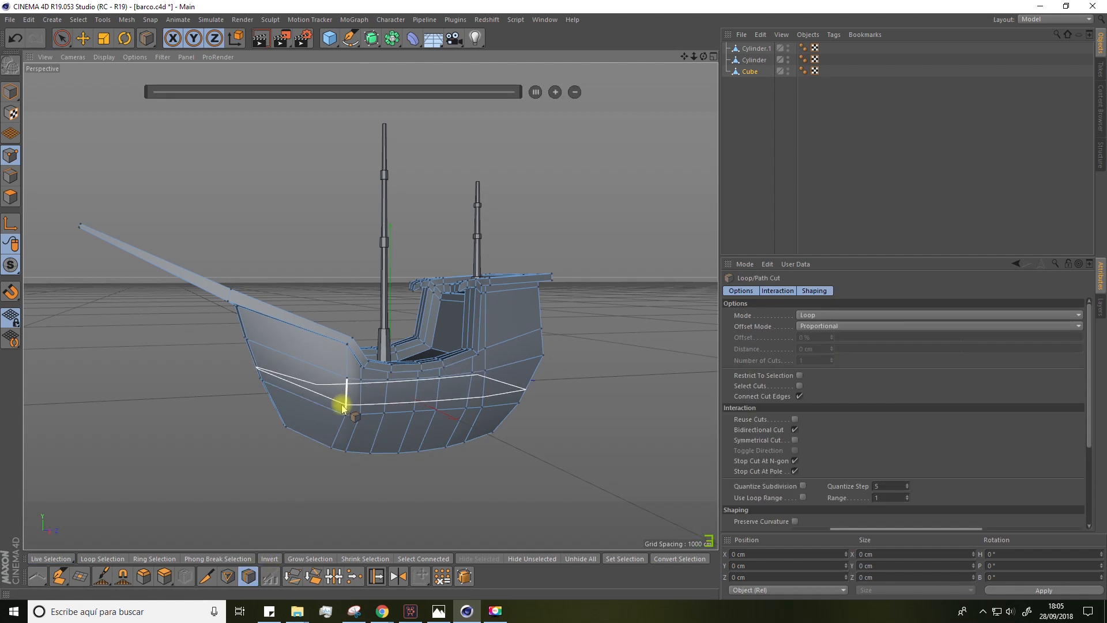
{"action": "left_click", "coordinate": [342, 408]}
{"action": "left_click_drag", "start_coordinate": [397, 501], "coordinate": [473, 504], "text": "alt"}
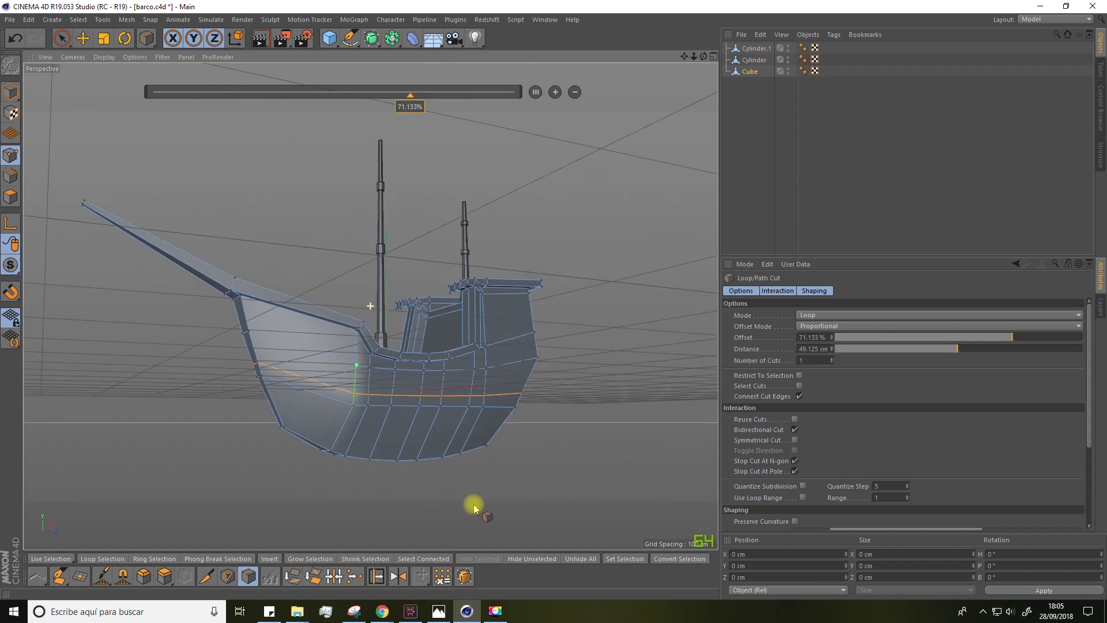
Step: Select the polygon loop around the hull's lower side and extrude it outward 7.3 cm as a raised band
{"action": "left_click", "coordinate": [77, 20]}
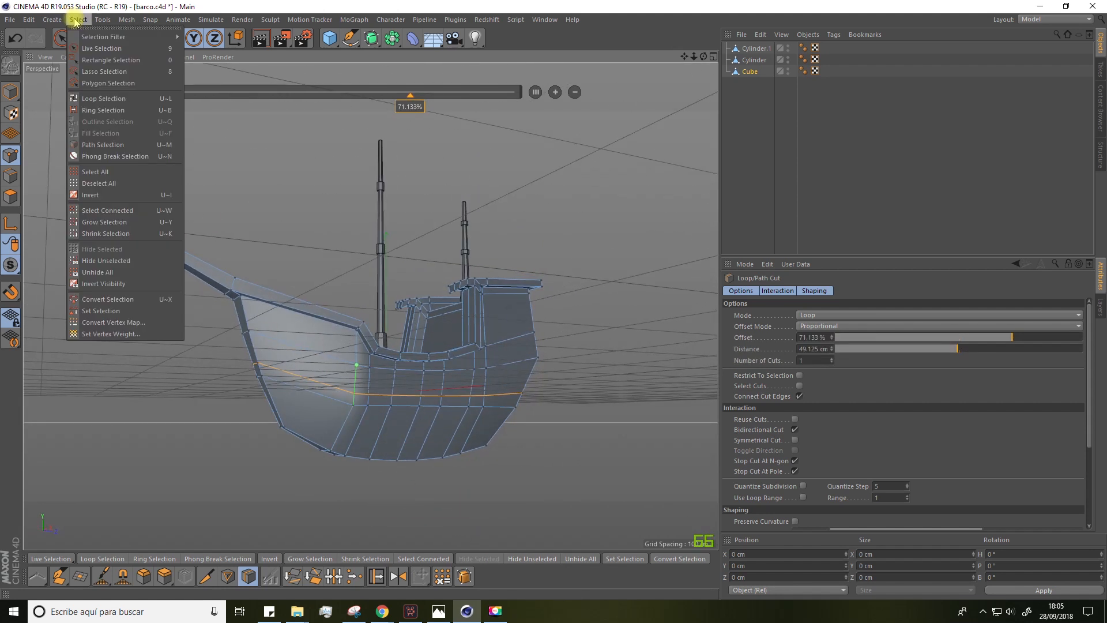
{"action": "left_click", "coordinate": [113, 100]}
{"action": "left_click", "coordinate": [12, 196]}
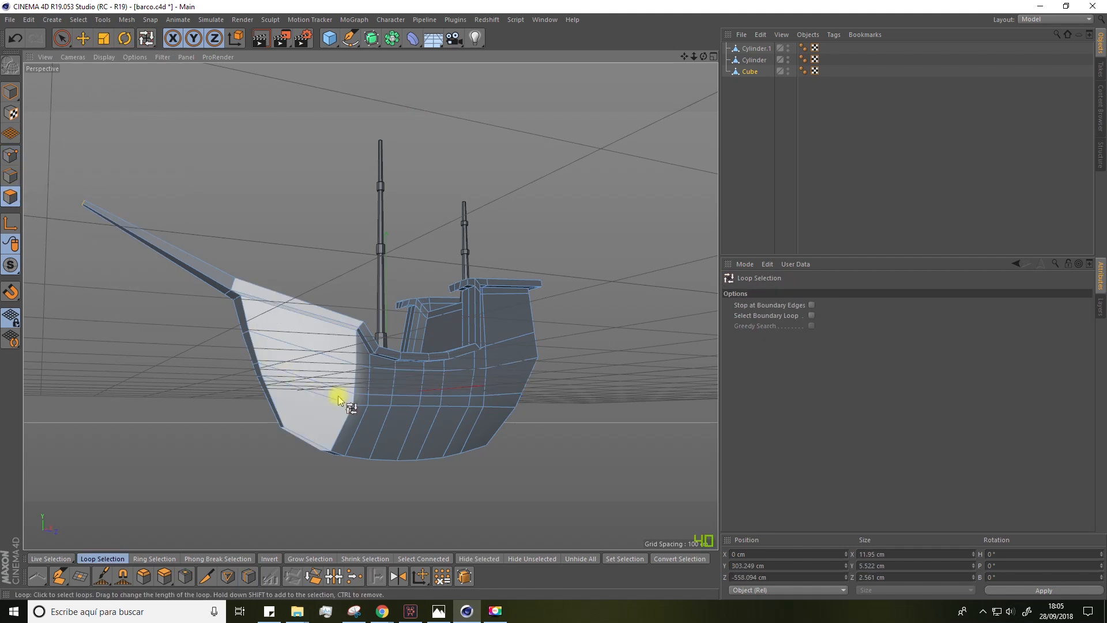
{"action": "left_click", "coordinate": [355, 402]}
{"action": "left_click_drag", "start_coordinate": [354, 460], "coordinate": [338, 359], "text": "alt"}
{"action": "right_click", "coordinate": [340, 360]}
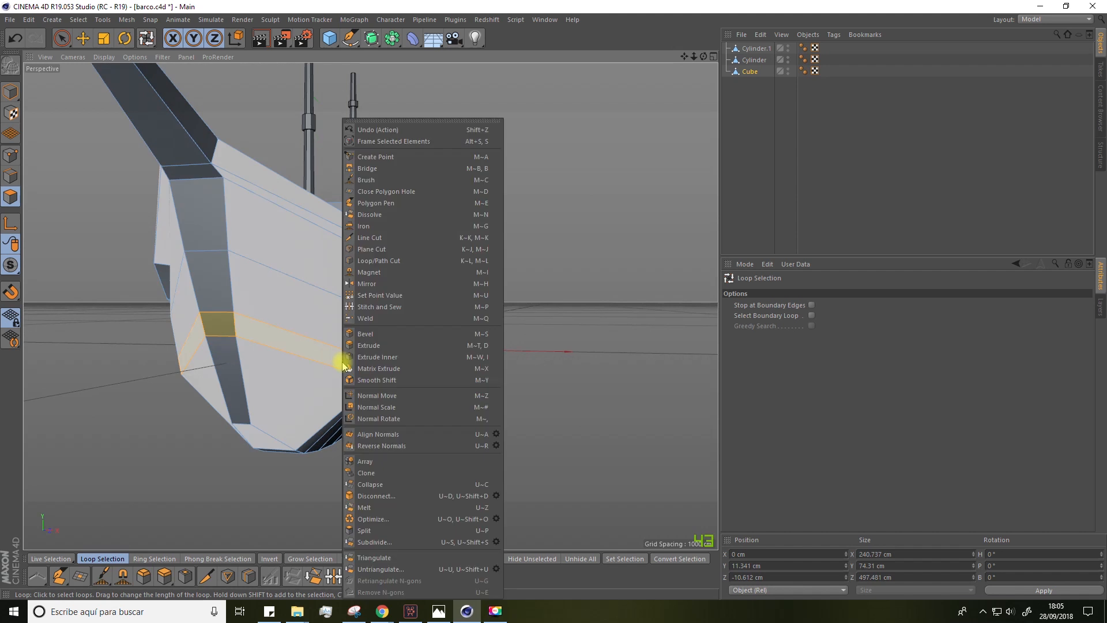
{"action": "left_click", "coordinate": [372, 349]}
{"action": "scroll", "coordinate": [398, 367], "scroll_direction": "up", "scroll_amount": 3}
{"action": "left_click_drag", "start_coordinate": [386, 364], "coordinate": [395, 363]}
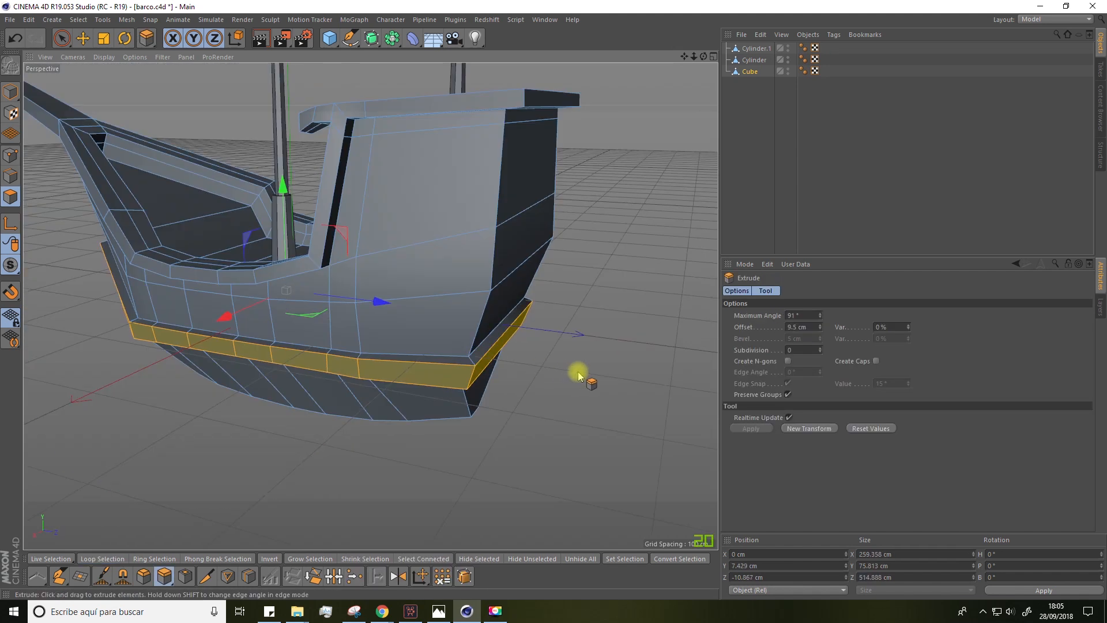
{"action": "left_click_drag", "start_coordinate": [578, 374], "coordinate": [552, 387], "text": "alt"}
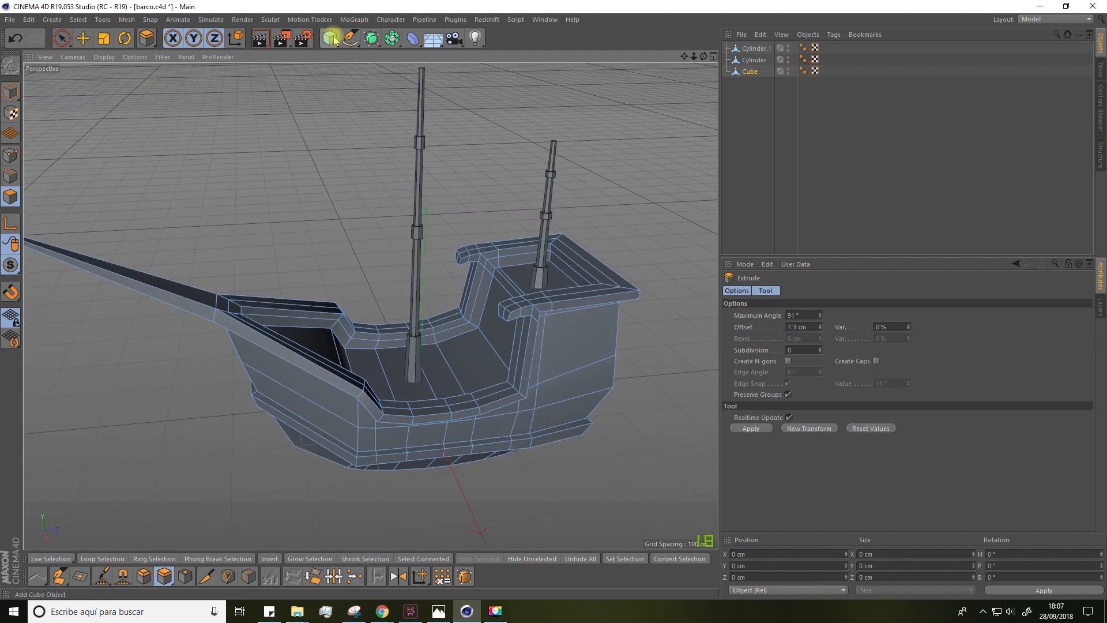
Step: Add a cylinder, raise it above the deck beside the main mast, and set its rotation segments to 7
{"action": "left_click_drag", "start_coordinate": [335, 40], "coordinate": [561, 51]}
{"action": "left_click_drag", "start_coordinate": [421, 313], "coordinate": [427, 164]}
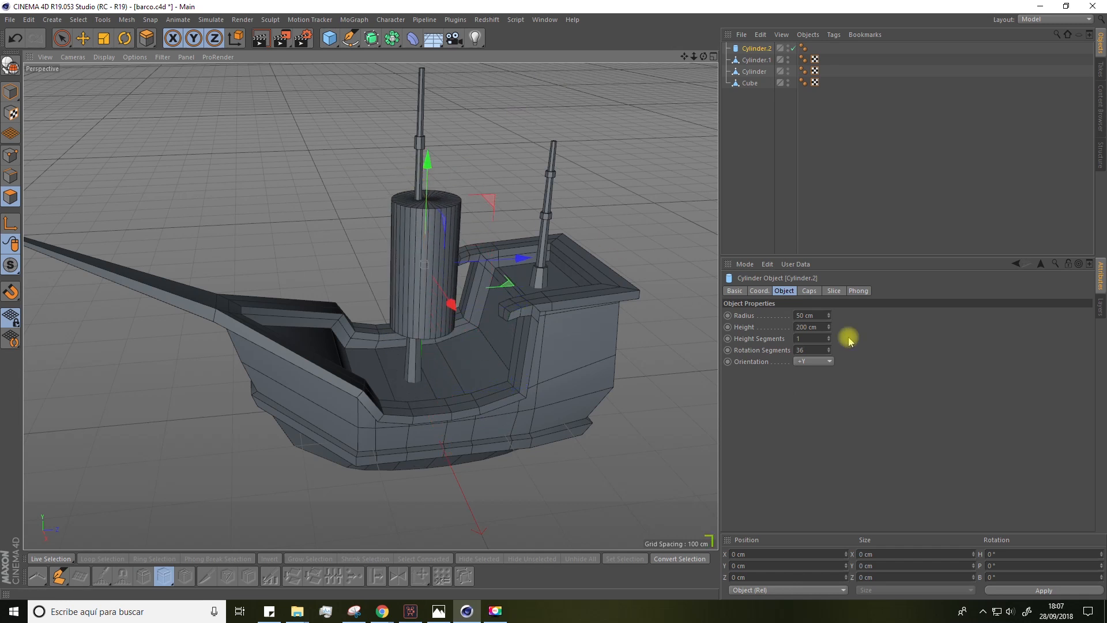
{"action": "left_click", "coordinate": [810, 350]}
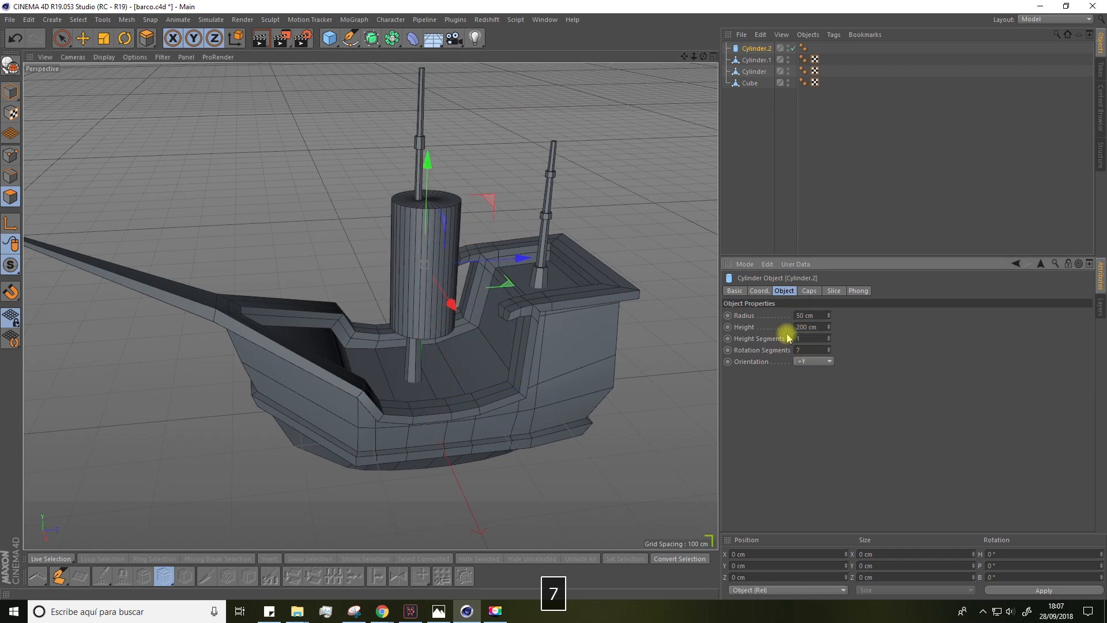
{"action": "key", "text": "Return"}
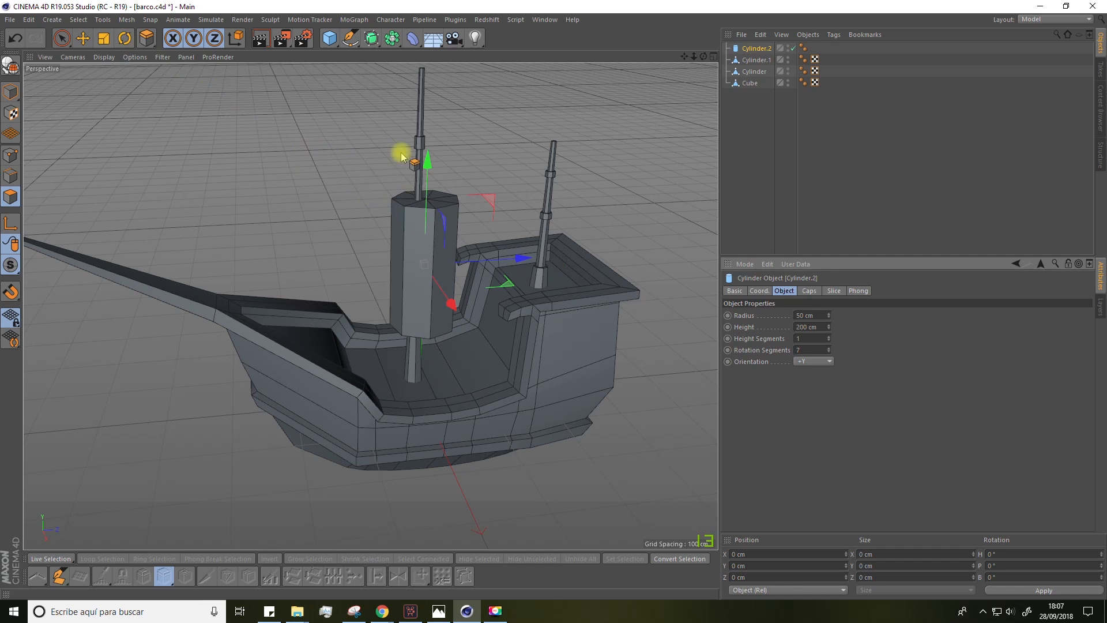
Step: Scale the new cylinder into a long thin pole and rotate it -90° so it lies crosswise to the ship
{"action": "left_click_drag", "start_coordinate": [372, 234], "coordinate": [655, 213], "text": "alt"}
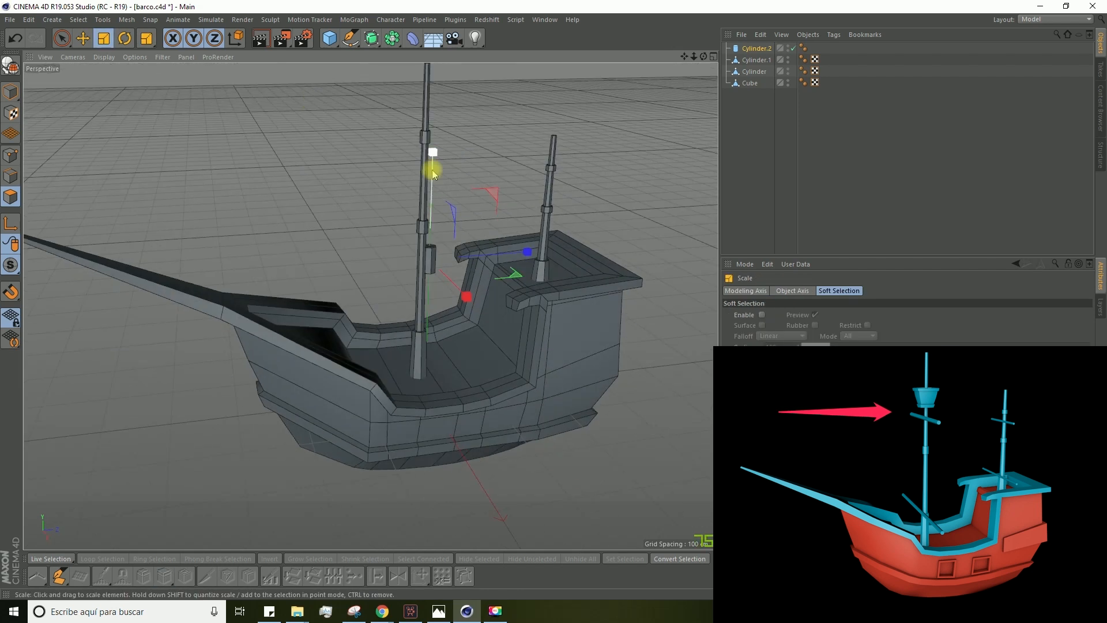
{"action": "left_click", "coordinate": [82, 38]}
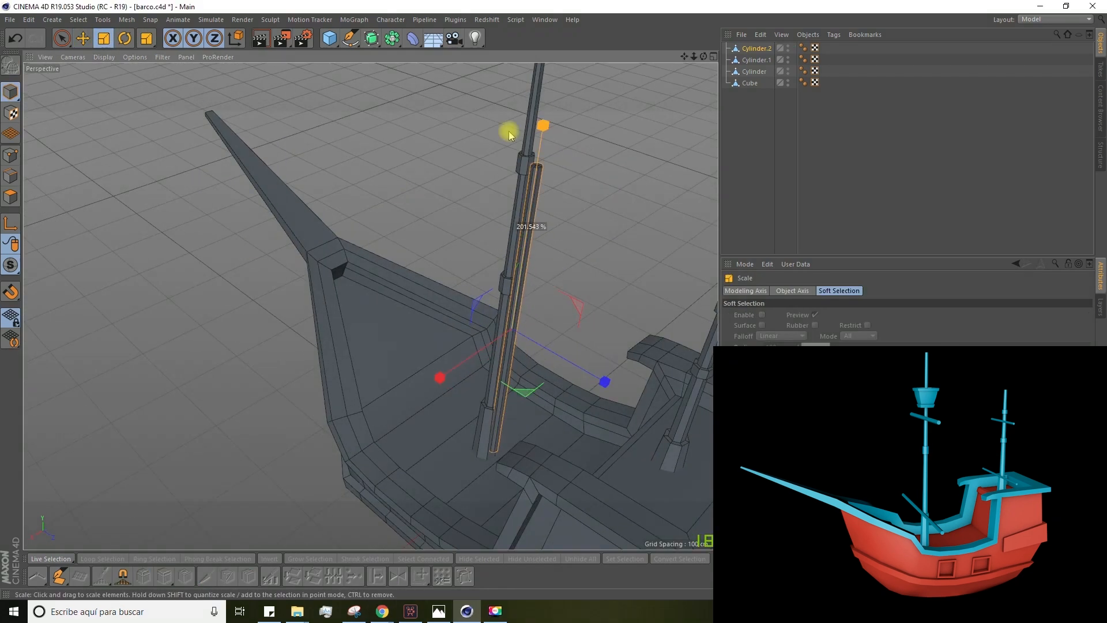
{"action": "key", "text": "r"}
{"action": "scroll", "coordinate": [404, 155], "scroll_direction": "down", "scroll_amount": 2}
{"action": "left_click_drag", "start_coordinate": [462, 265], "coordinate": [491, 241]}
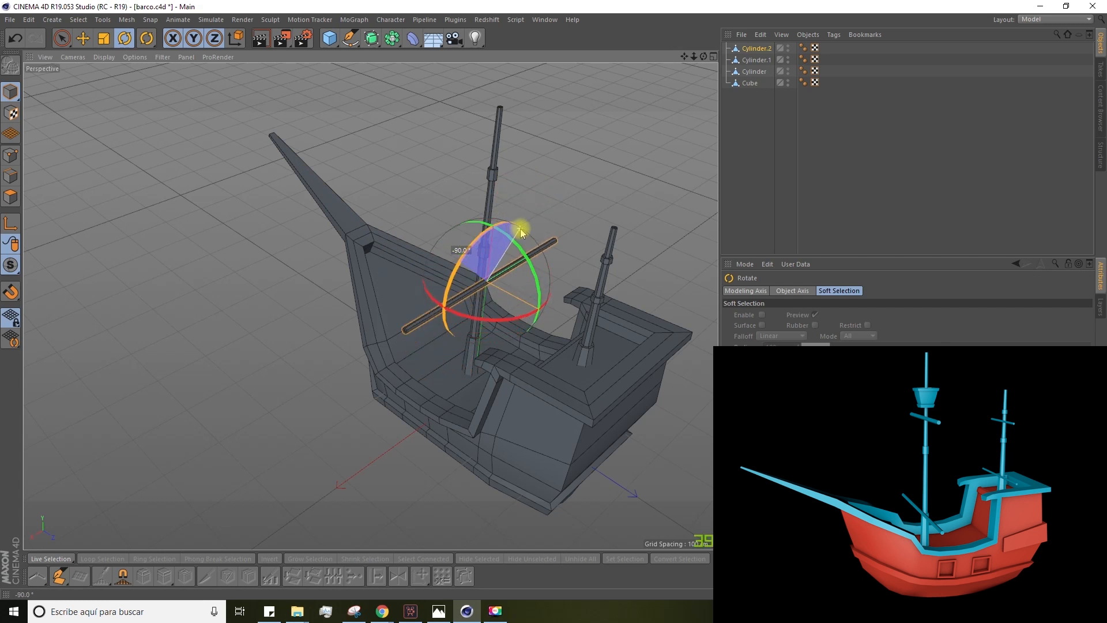
{"action": "mouse_move", "coordinate": [495, 253]}
{"action": "left_mouse_down", "text": "alt"}
{"action": "mouse_move", "coordinate": [553, 278]}
{"action": "mouse_move", "coordinate": [631, 257]}
{"action": "mouse_move", "coordinate": [503, 249]}
{"action": "left_mouse_up", "text": "alt"}
Step: Raise the crosswise pole to the main mast's upper ring and place a copy of it lower on the mast
{"action": "key", "text": "e"}
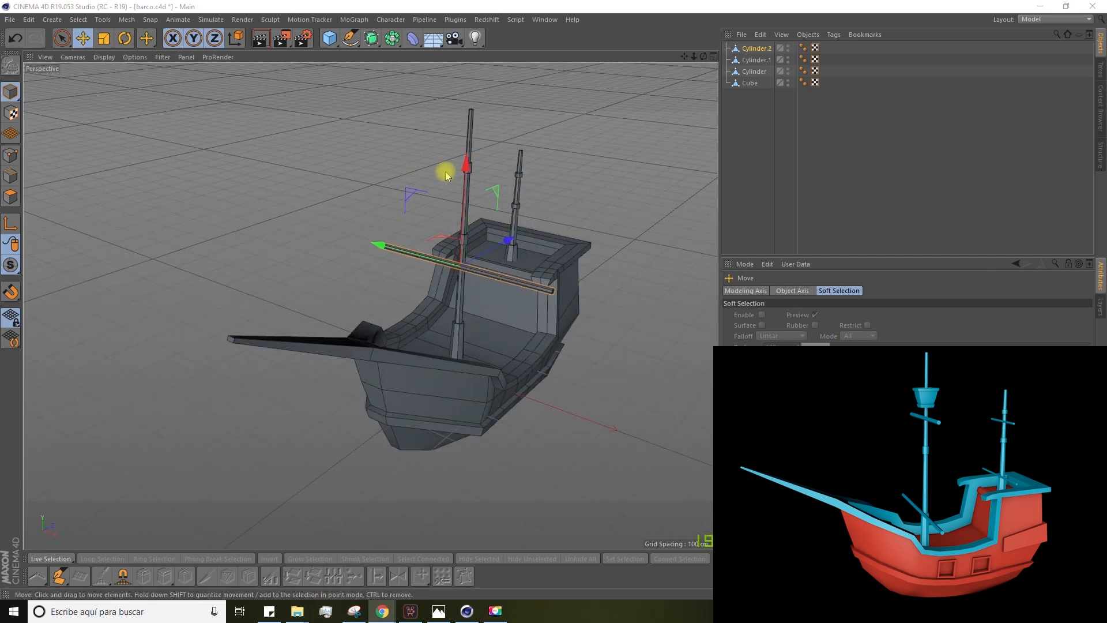
{"action": "left_click_drag", "start_coordinate": [466, 168], "coordinate": [454, 61]}
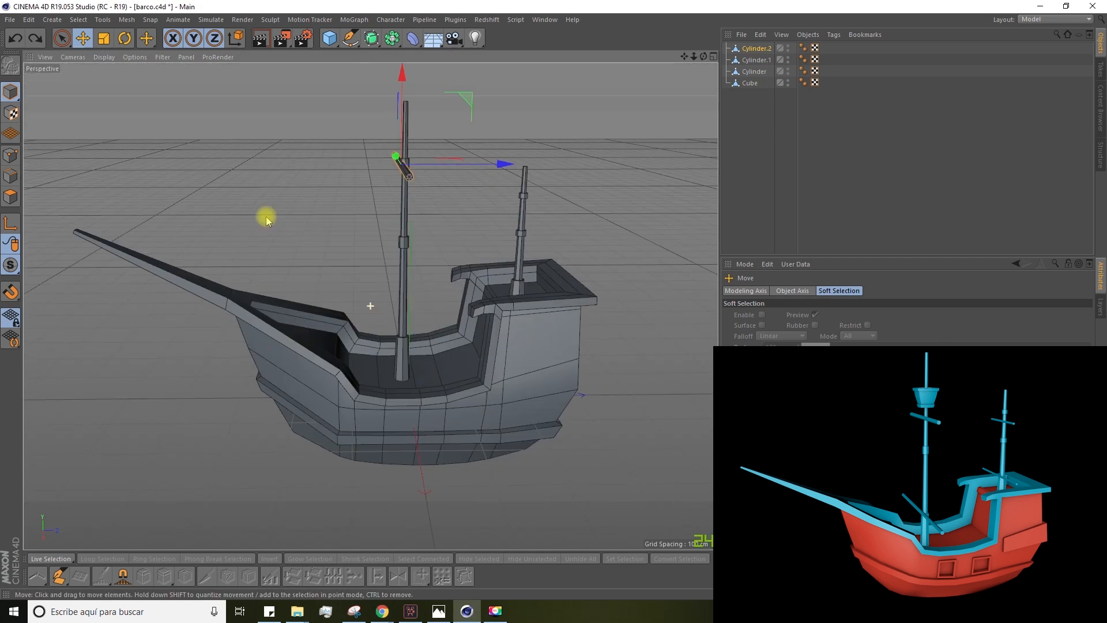
{"action": "left_click_drag", "start_coordinate": [403, 82], "coordinate": [382, 233], "text": "ctrl"}
{"action": "left_click_drag", "start_coordinate": [320, 272], "coordinate": [196, 238]}
{"action": "key", "text": "ctrl+z"}
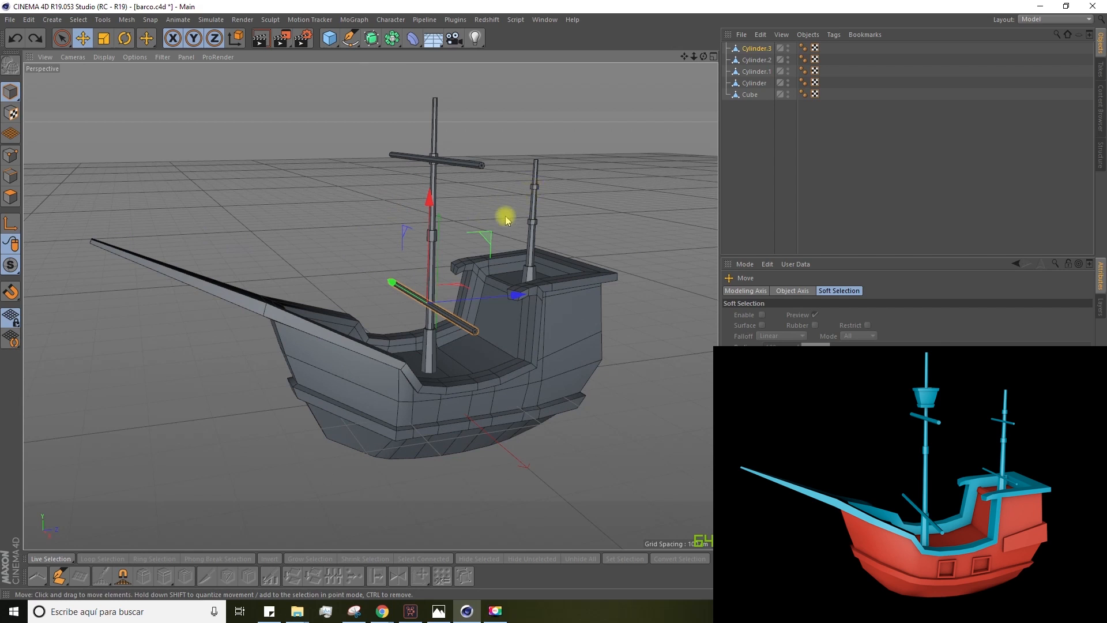
Step: Copy both yards onto the stern mast and shift the main mast with its two yards slightly toward the bow
{"action": "left_click_drag", "start_coordinate": [473, 215], "coordinate": [440, 248], "text": "alt"}
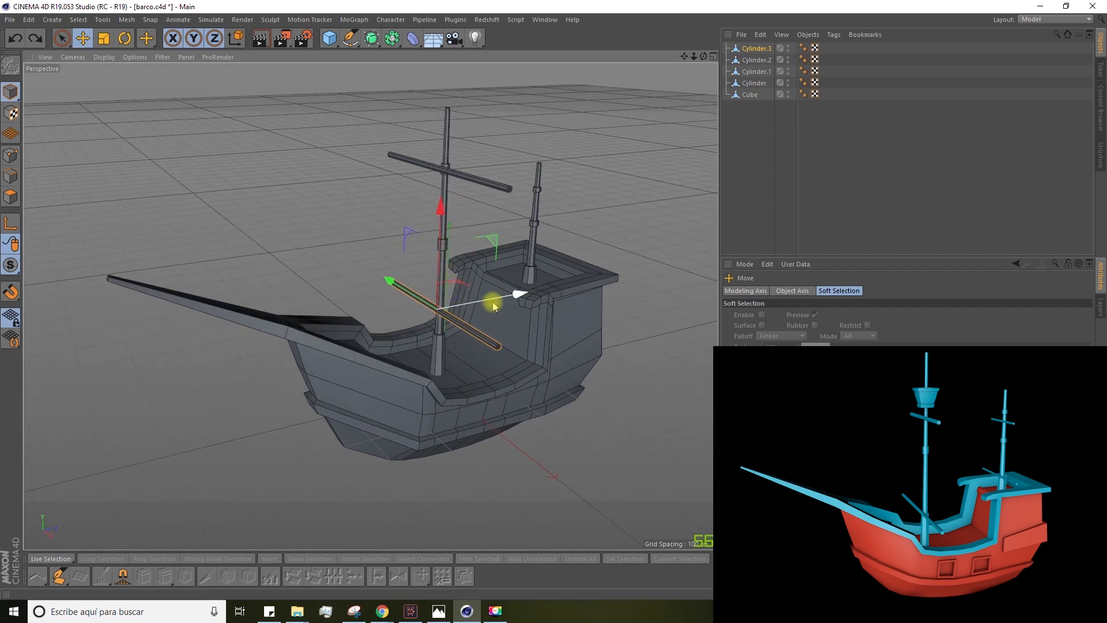
{"action": "left_click_drag", "start_coordinate": [515, 298], "coordinate": [526, 297], "text": "ctrl"}
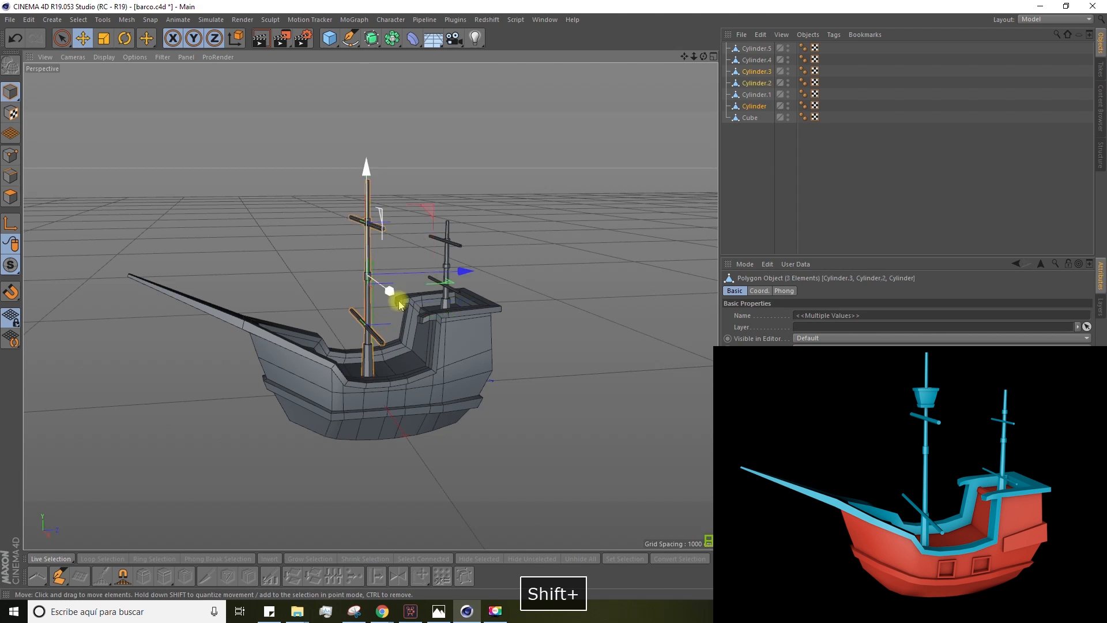
{"action": "mouse_move", "coordinate": [443, 272]}
{"action": "left_mouse_down"}
{"action": "mouse_move", "coordinate": [371, 274]}
{"action": "mouse_move", "coordinate": [475, 271]}
{"action": "mouse_move", "coordinate": [413, 277]}
{"action": "mouse_move", "coordinate": [422, 281]}
{"action": "left_mouse_up"}
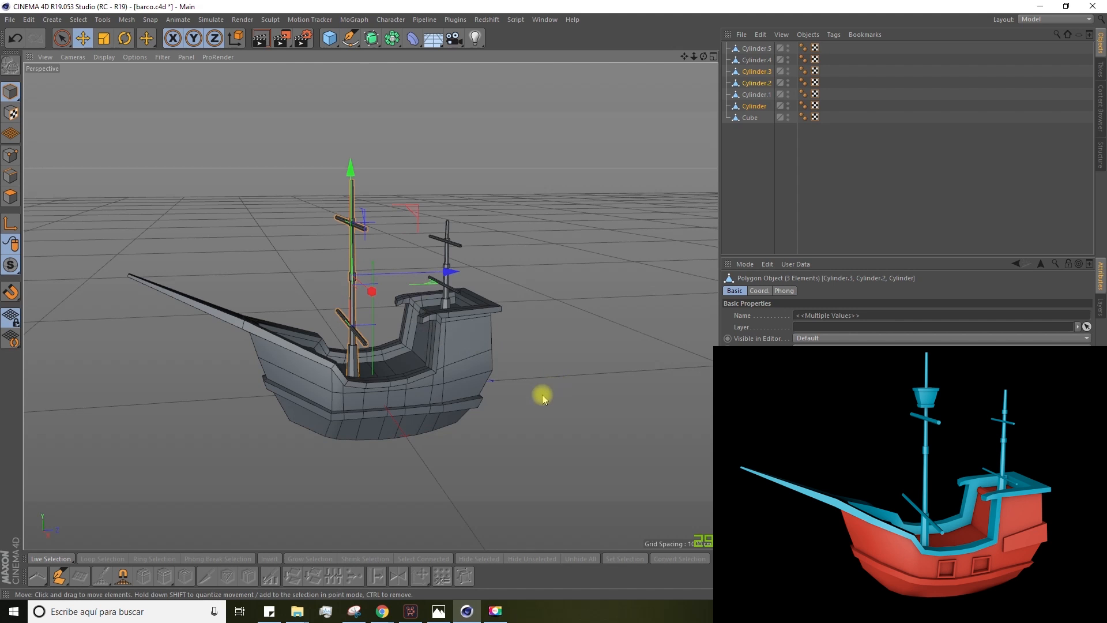
{"action": "left_click_drag", "start_coordinate": [541, 390], "coordinate": [495, 346], "text": "alt"}
{"action": "left_click", "coordinate": [537, 474]}
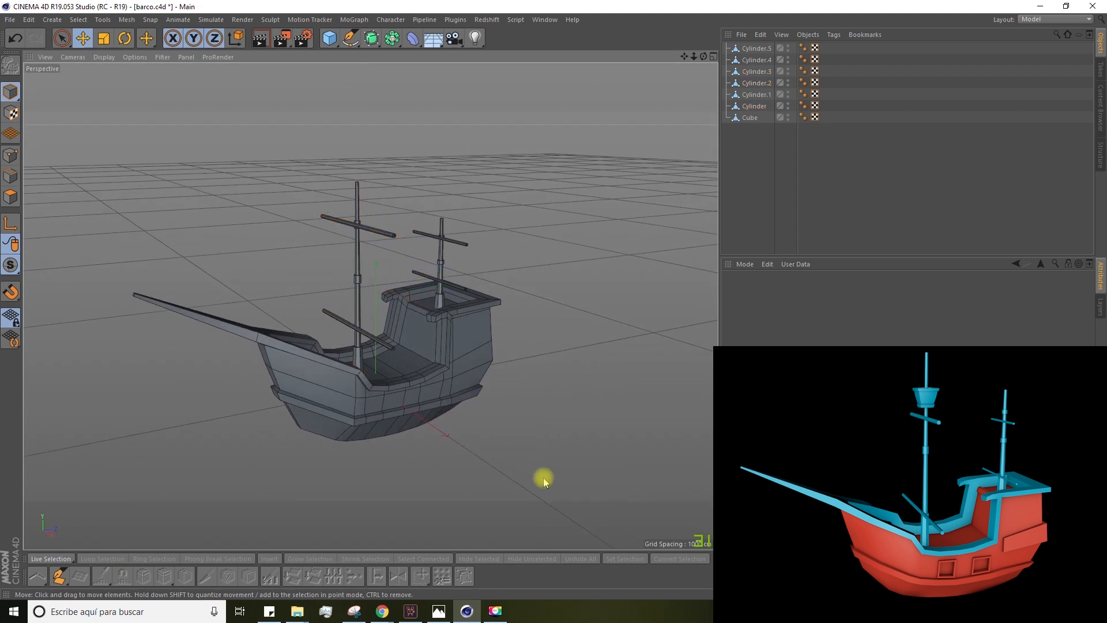
Step: Add a cube for the crow's nest and raise it about 519 cm, above the main mast's upper yard
{"action": "left_click_drag", "start_coordinate": [551, 447], "coordinate": [518, 446], "text": "alt"}
{"action": "scroll", "coordinate": [333, 215], "scroll_direction": "up", "scroll_amount": 3}
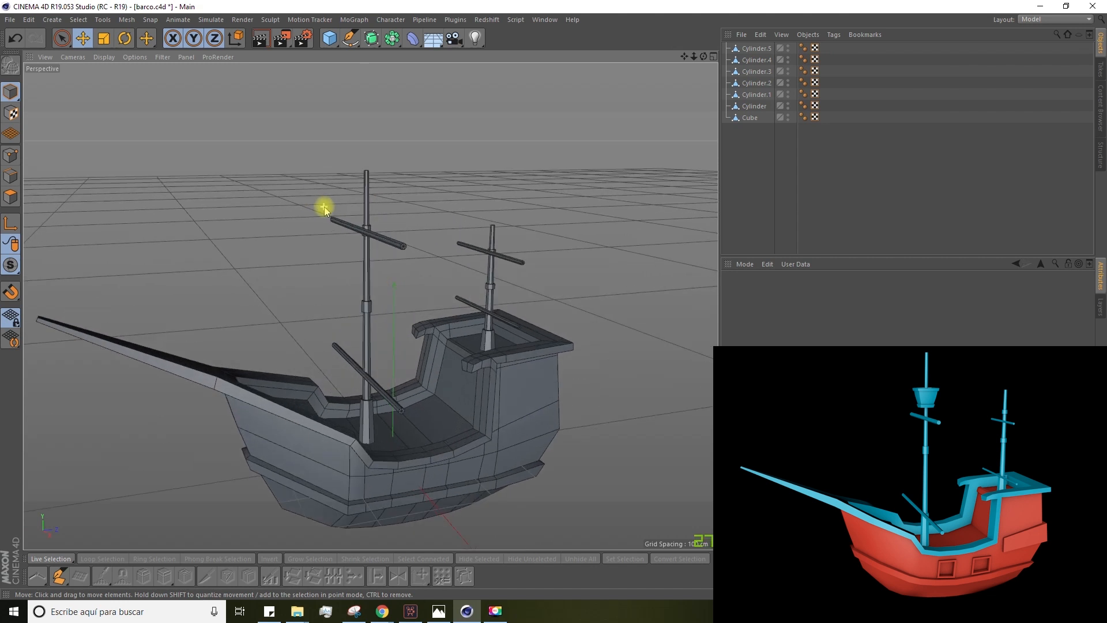
{"action": "scroll", "coordinate": [369, 189], "scroll_direction": "up", "scroll_amount": 4}
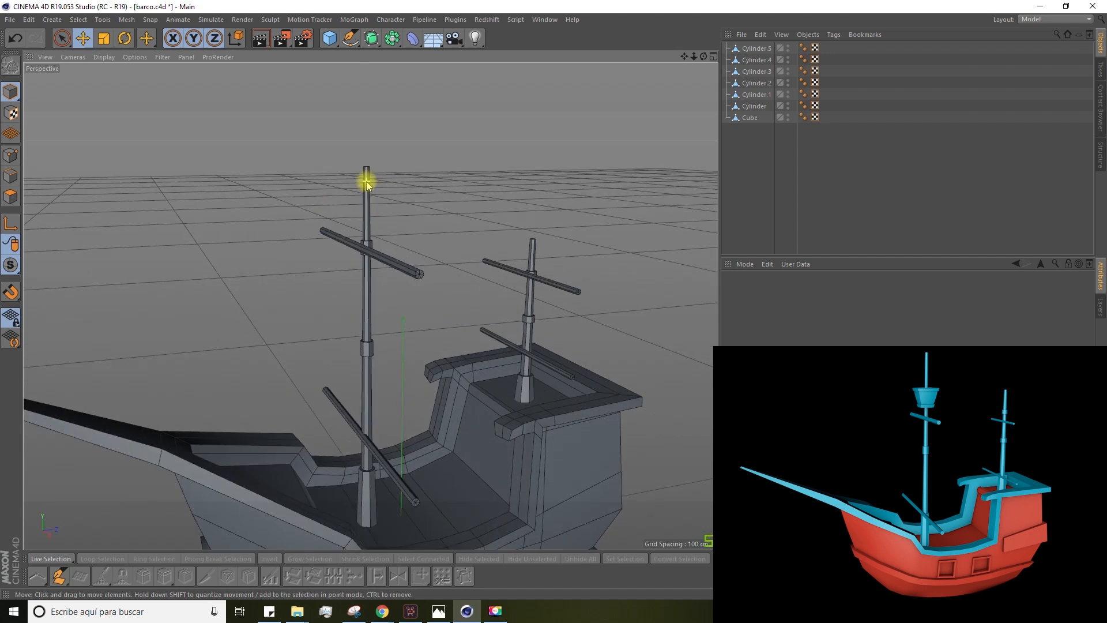
{"action": "left_click", "coordinate": [331, 40]}
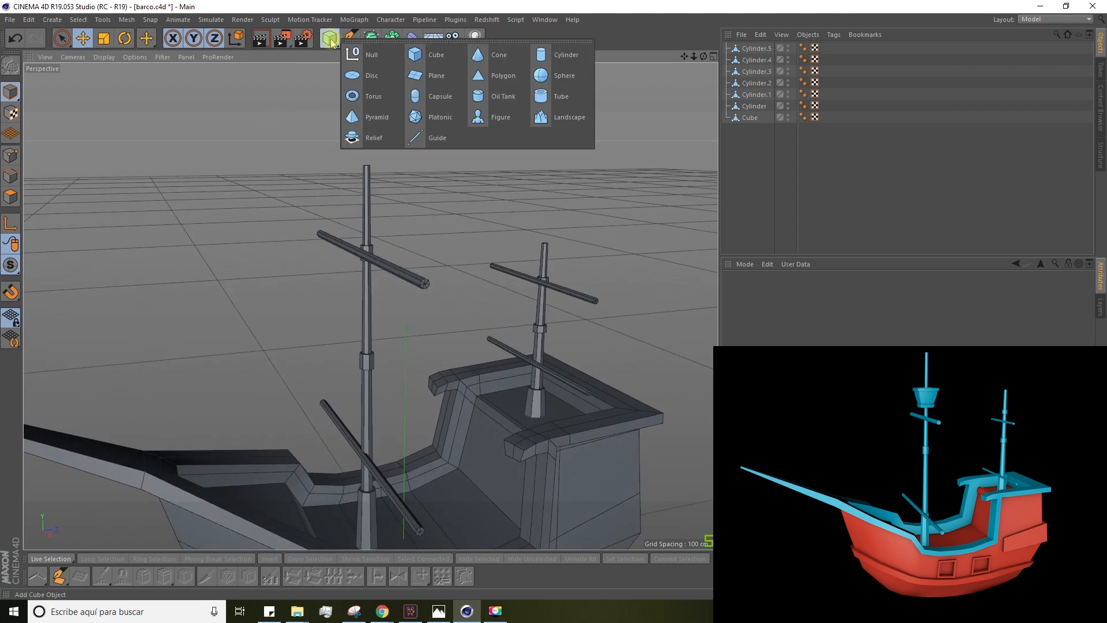
{"action": "left_click", "coordinate": [429, 56]}
{"action": "scroll", "coordinate": [394, 203], "scroll_direction": "down", "scroll_amount": 5}
{"action": "left_click_drag", "start_coordinate": [402, 325], "coordinate": [402, 116]}
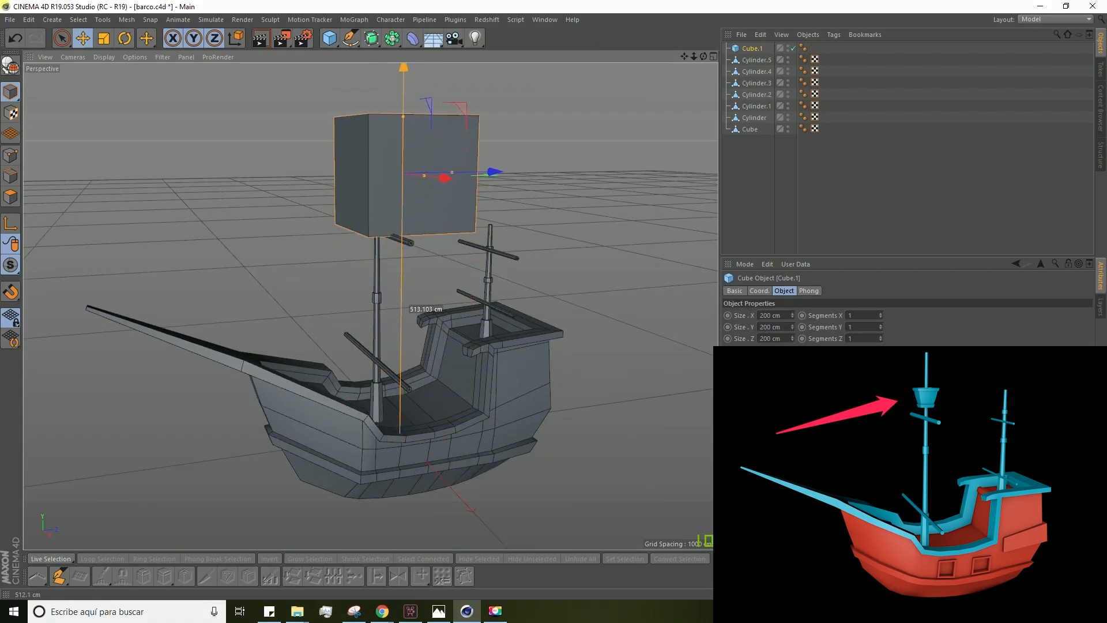
Step: Set the new cube's segments to 2 in X, Y and Z and convert it to an editable polygon object
{"action": "mouse_move", "coordinate": [375, 408]}
{"action": "left_mouse_down", "text": "alt"}
{"action": "mouse_move", "coordinate": [380, 362]}
{"action": "mouse_move", "coordinate": [375, 413]}
{"action": "left_mouse_up", "text": "alt"}
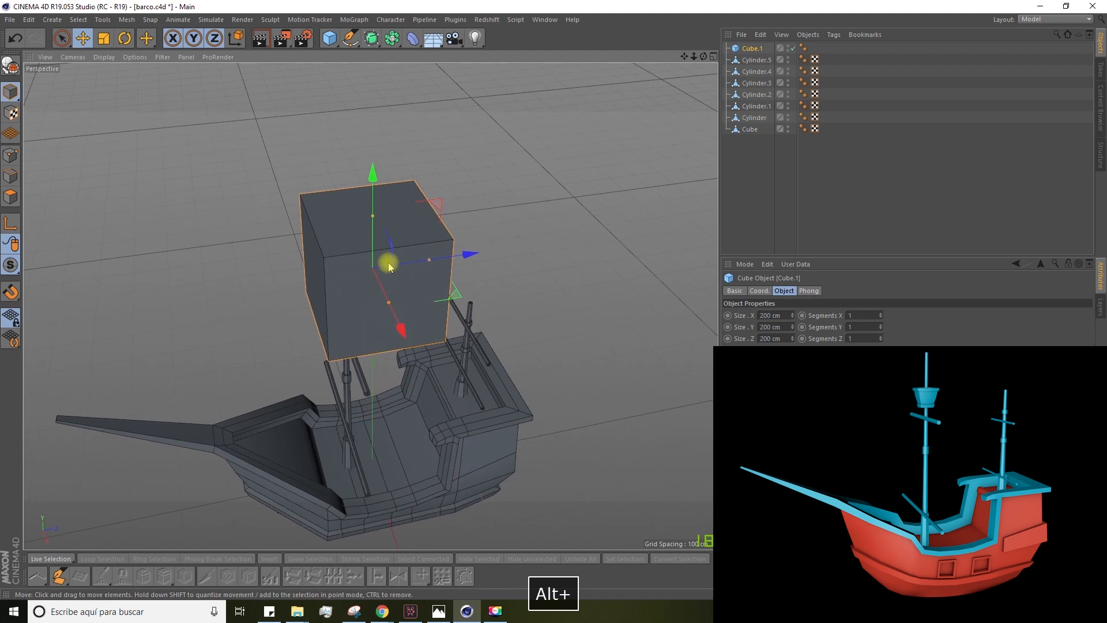
{"action": "right_click_drag", "start_coordinate": [388, 277], "coordinate": [376, 258], "text": "alt"}
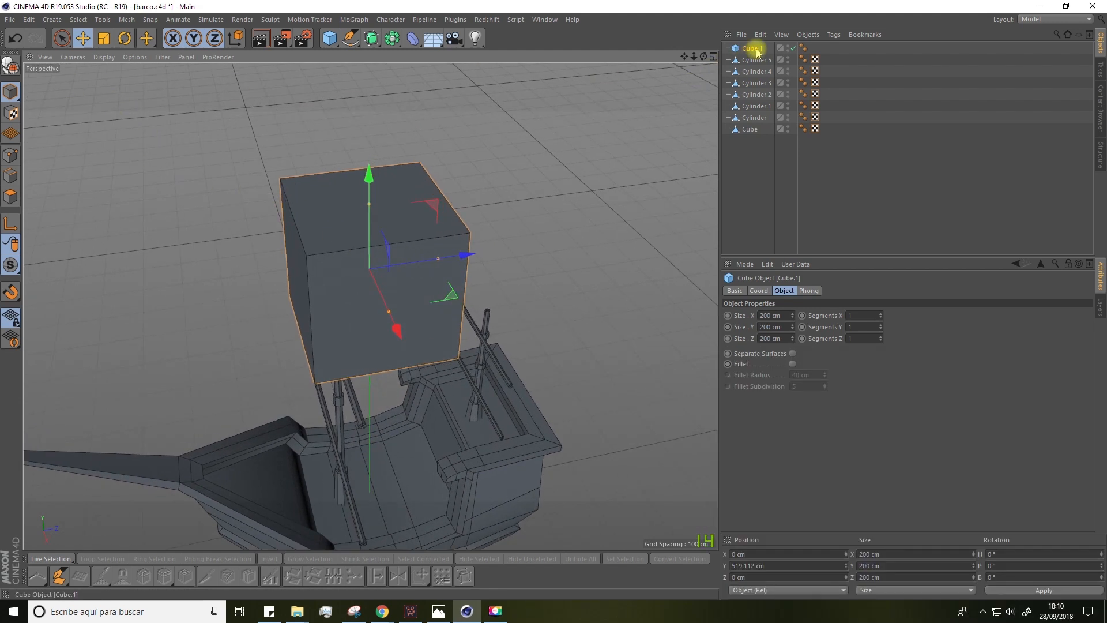
{"action": "left_click", "coordinate": [880, 314]}
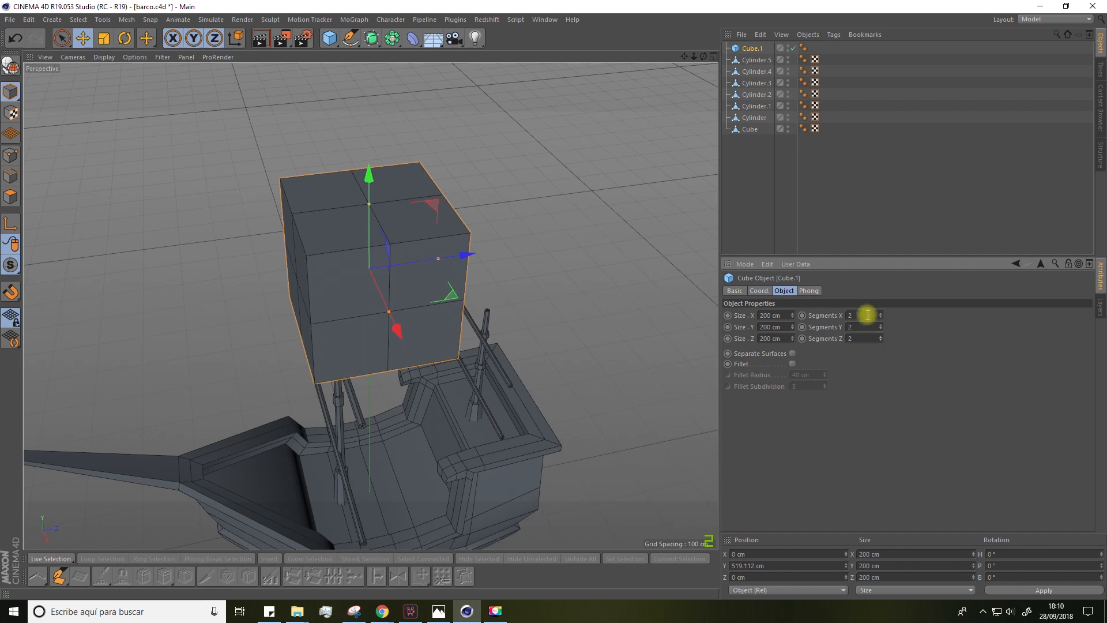
{"action": "left_click_drag", "start_coordinate": [549, 292], "coordinate": [278, 138], "text": "alt"}
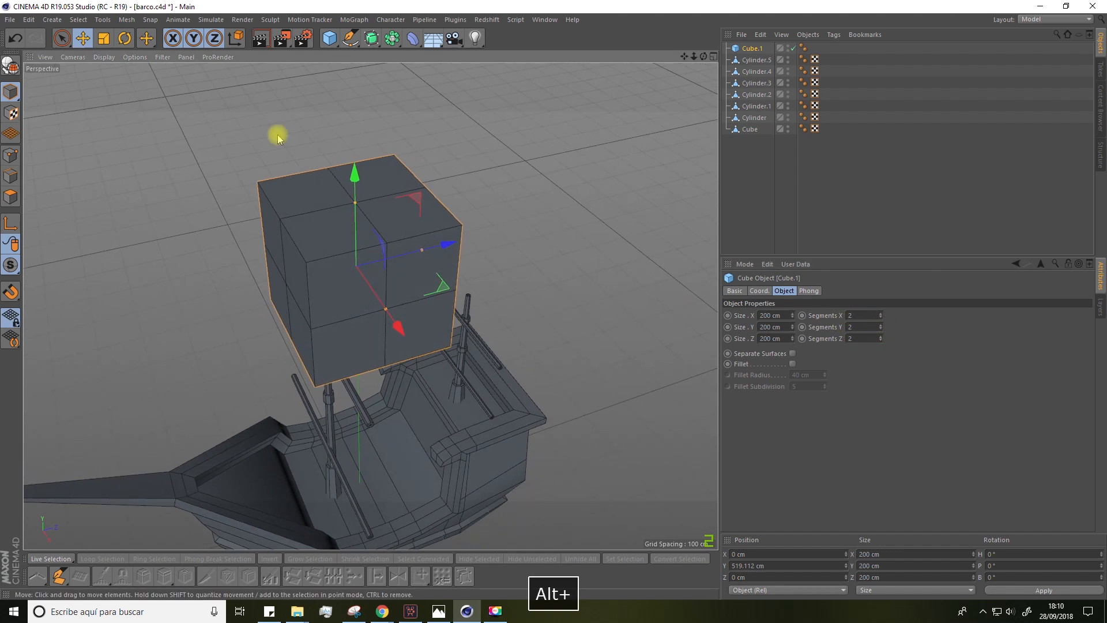
{"action": "left_click", "coordinate": [11, 67]}
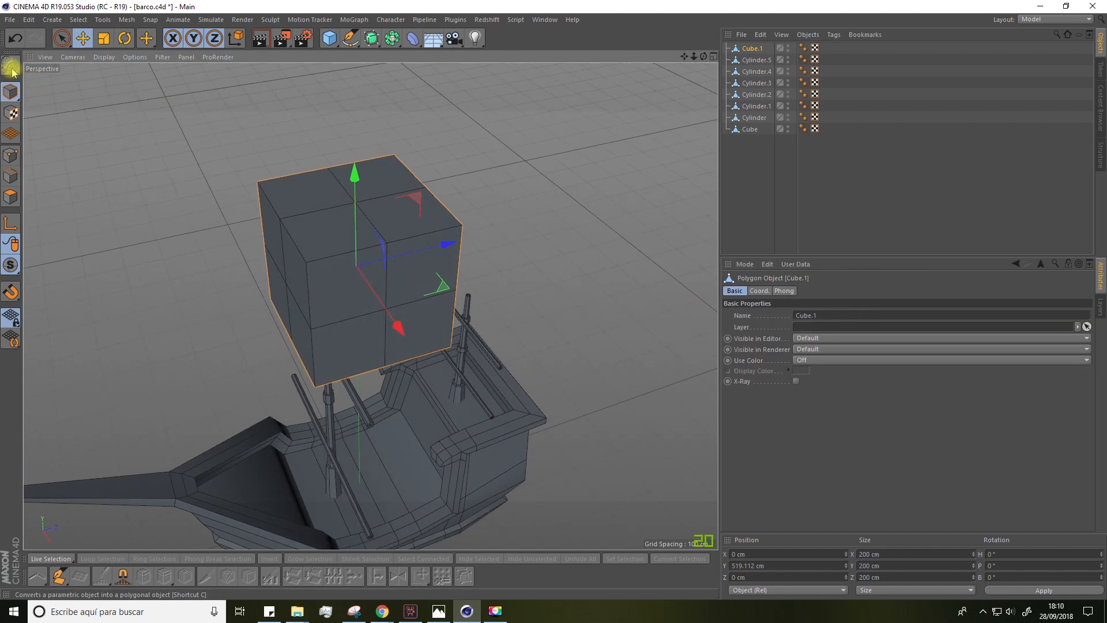
Step: Select the cube's four top polygons and inset them 21.1 cm with Extrude Inner
{"action": "left_click", "coordinate": [13, 201]}
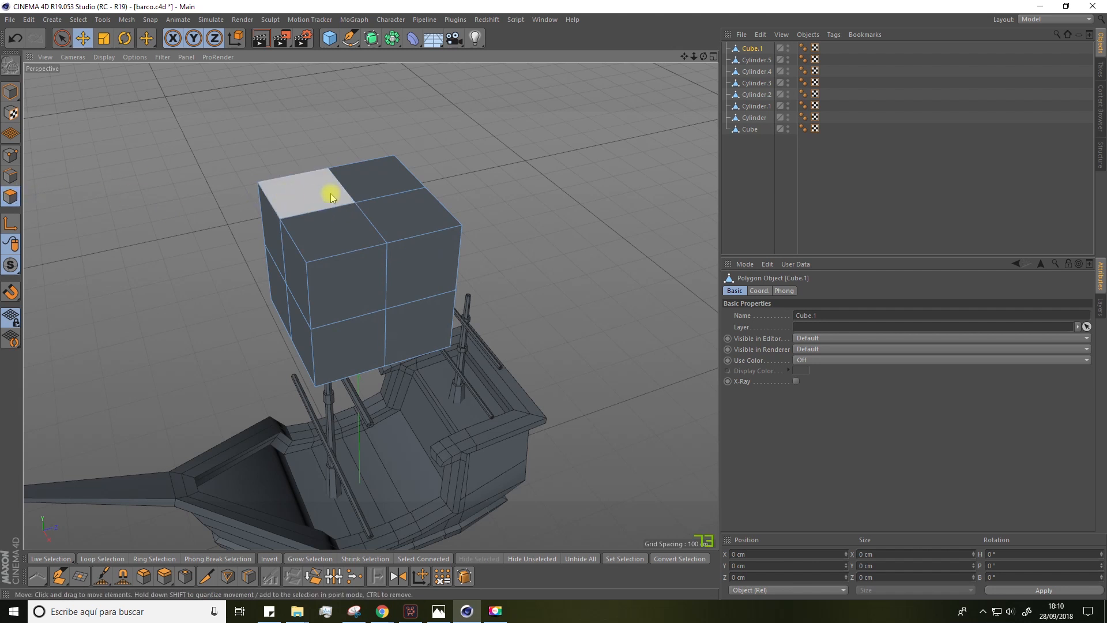
{"action": "key", "text": "space"}
{"action": "mouse_move", "coordinate": [322, 193]}
{"action": "left_mouse_down"}
{"action": "mouse_move", "coordinate": [385, 210]}
{"action": "mouse_move", "coordinate": [373, 198]}
{"action": "left_mouse_up"}
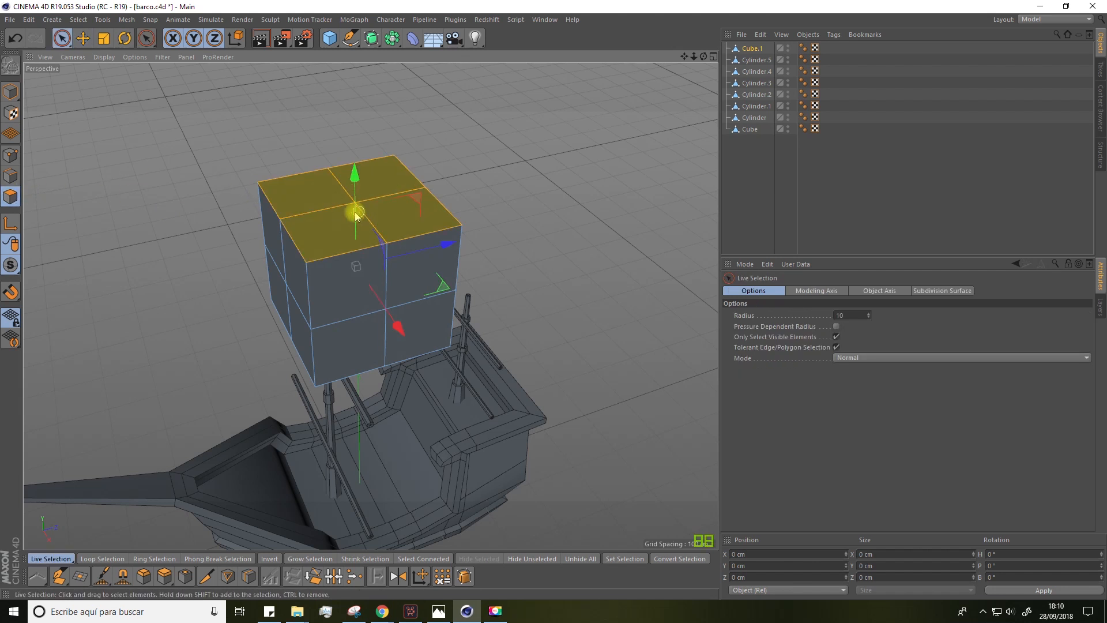
{"action": "right_click", "coordinate": [398, 254]}
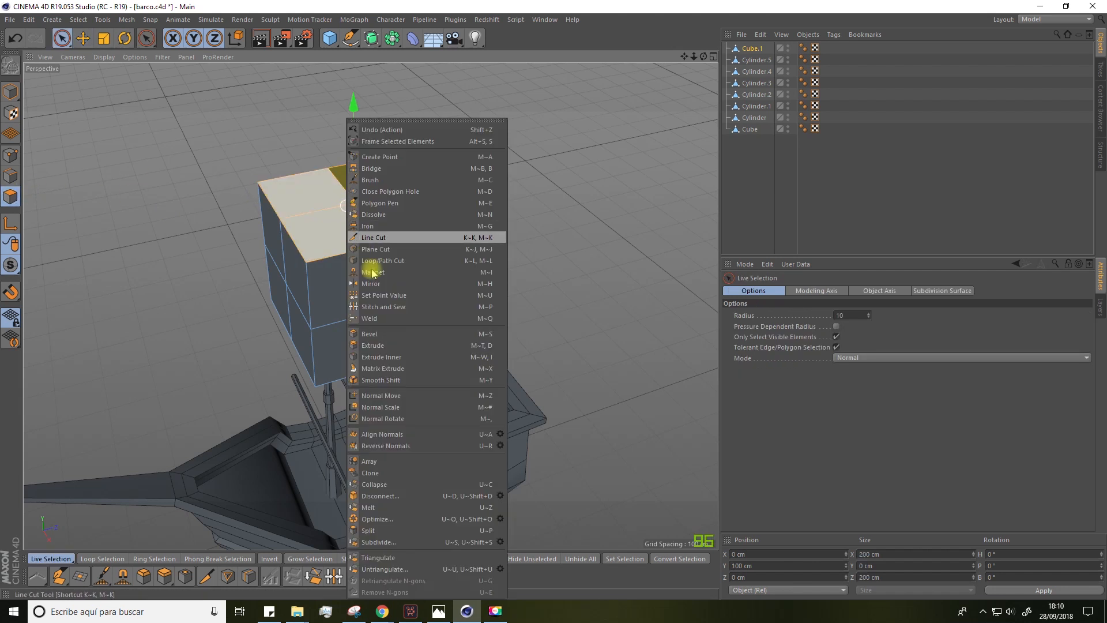
{"action": "left_click", "coordinate": [376, 357]}
{"action": "left_click_drag", "start_coordinate": [402, 227], "coordinate": [420, 227]}
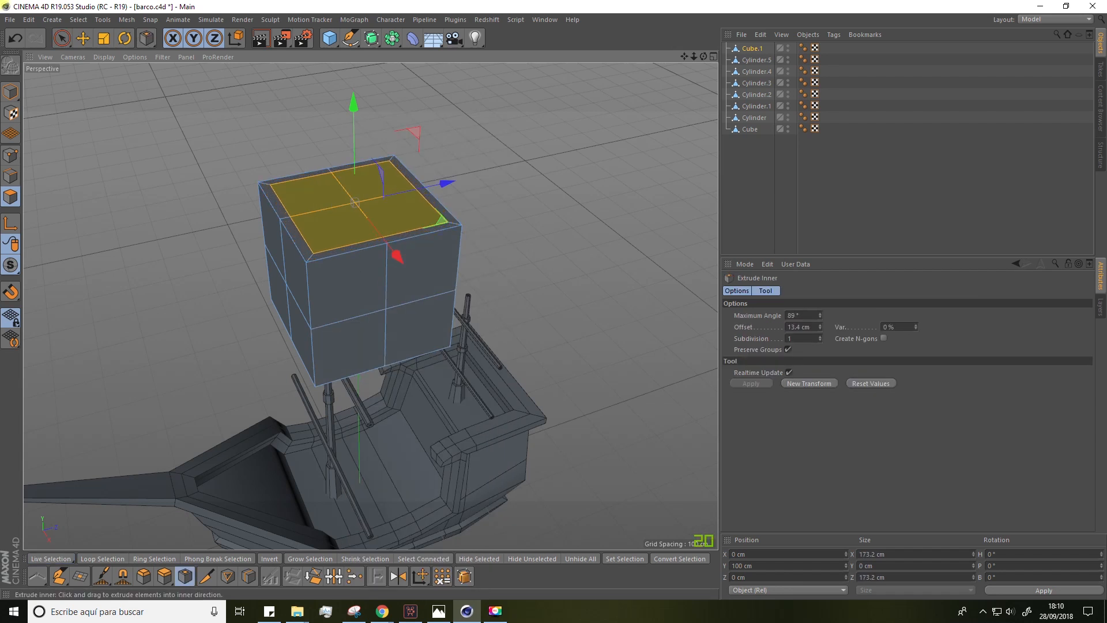
Step: Try to extrude the cube's inset top polygons 174.9 cm down into the cube
{"action": "right_click", "coordinate": [353, 217]}
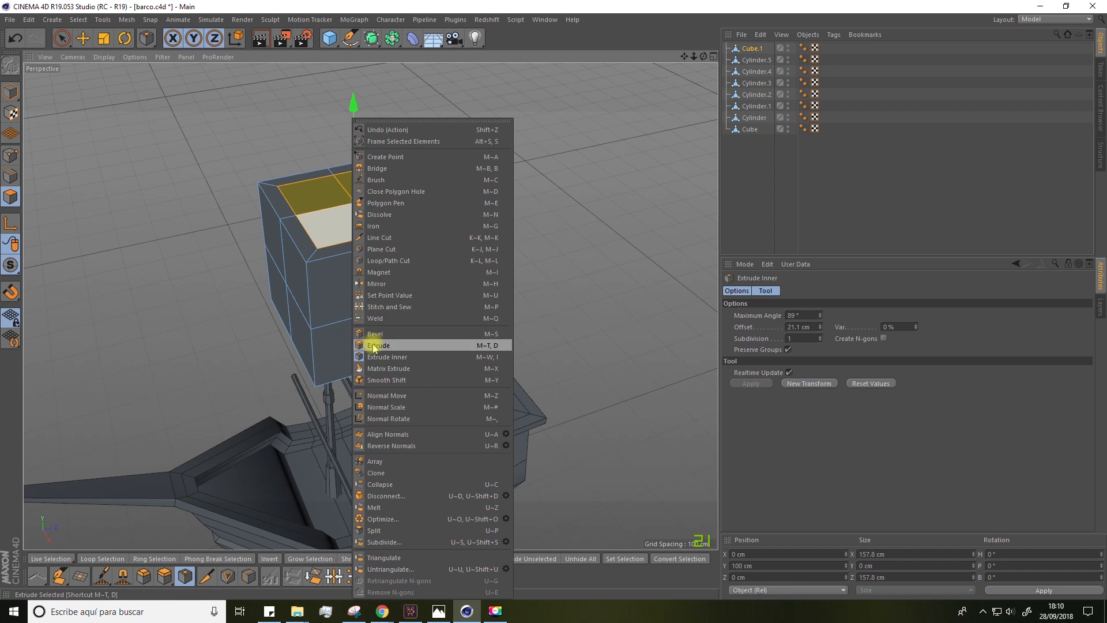
{"action": "left_click", "coordinate": [373, 346]}
{"action": "left_click_drag", "start_coordinate": [372, 249], "coordinate": [356, 266]}
{"action": "left_click_drag", "start_coordinate": [584, 231], "coordinate": [448, 178], "text": "alt"}
{"action": "key", "text": "ctrl+z"}
Step: Extrude the cube's inset top polygons 179.1 cm down into the cube to hollow it out
{"action": "left_click_drag", "start_coordinate": [506, 279], "coordinate": [667, 66], "text": "alt"}
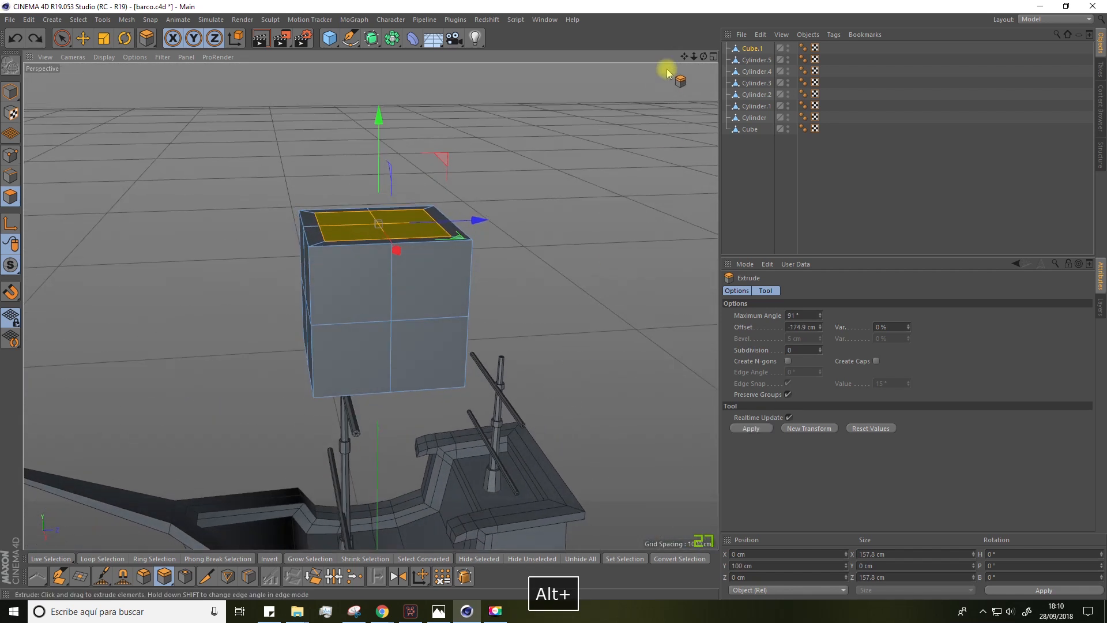
{"action": "left_click", "coordinate": [713, 56]}
{"action": "scroll", "coordinate": [238, 378], "scroll_direction": "down", "scroll_amount": 3}
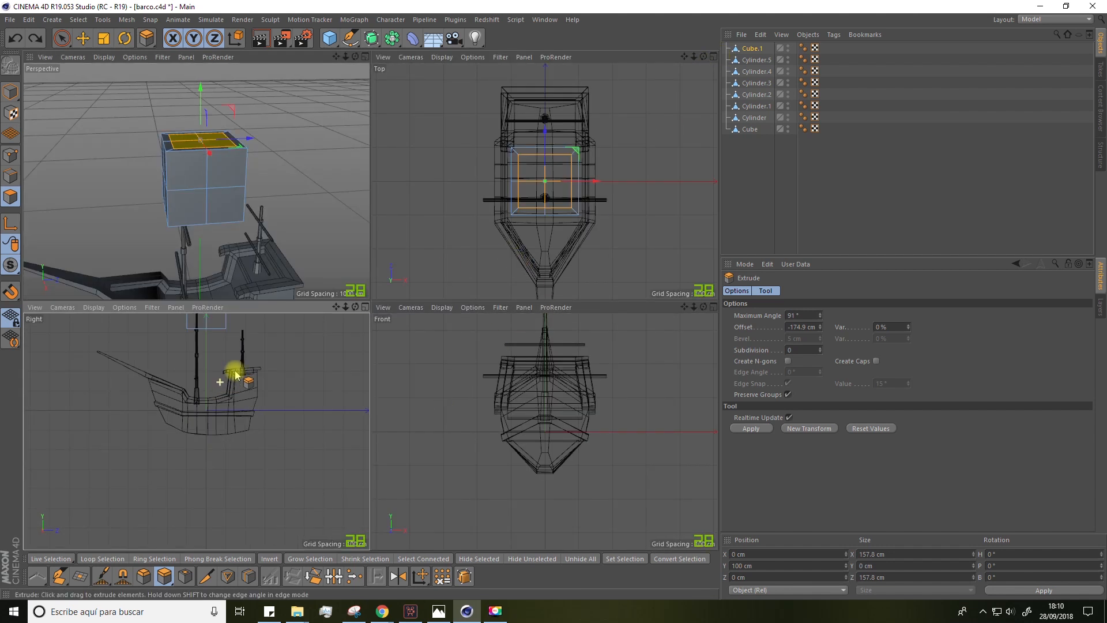
{"action": "left_click_drag", "start_coordinate": [336, 307], "coordinate": [51, 345]}
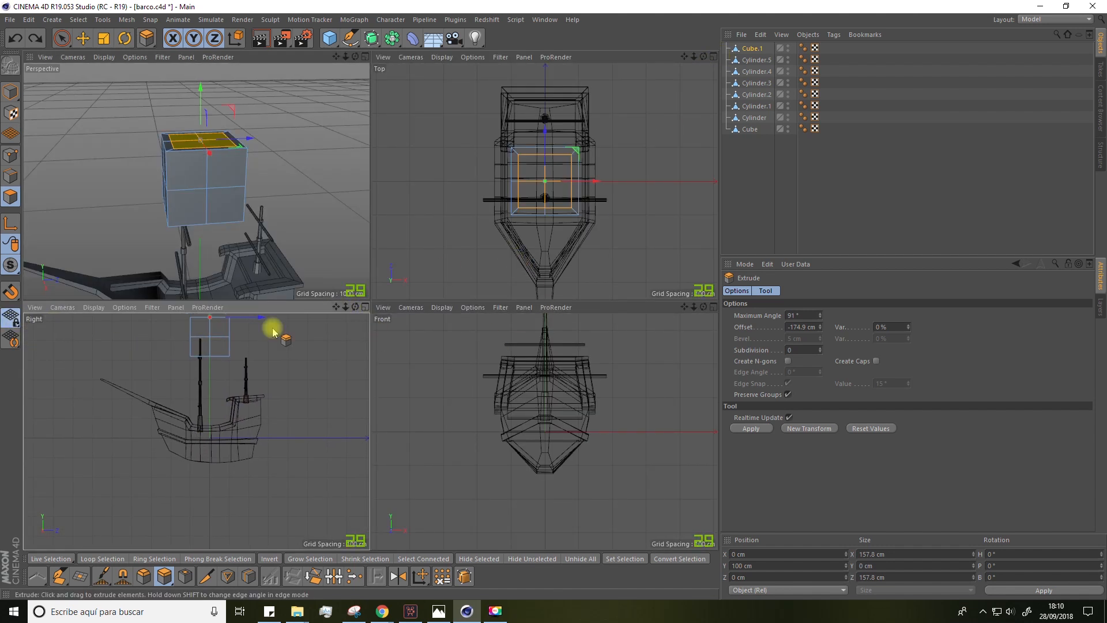
{"action": "left_click", "coordinate": [365, 306]}
{"action": "left_click_drag", "start_coordinate": [696, 68], "coordinate": [431, 175]}
{"action": "key", "text": "ctrl+z"}
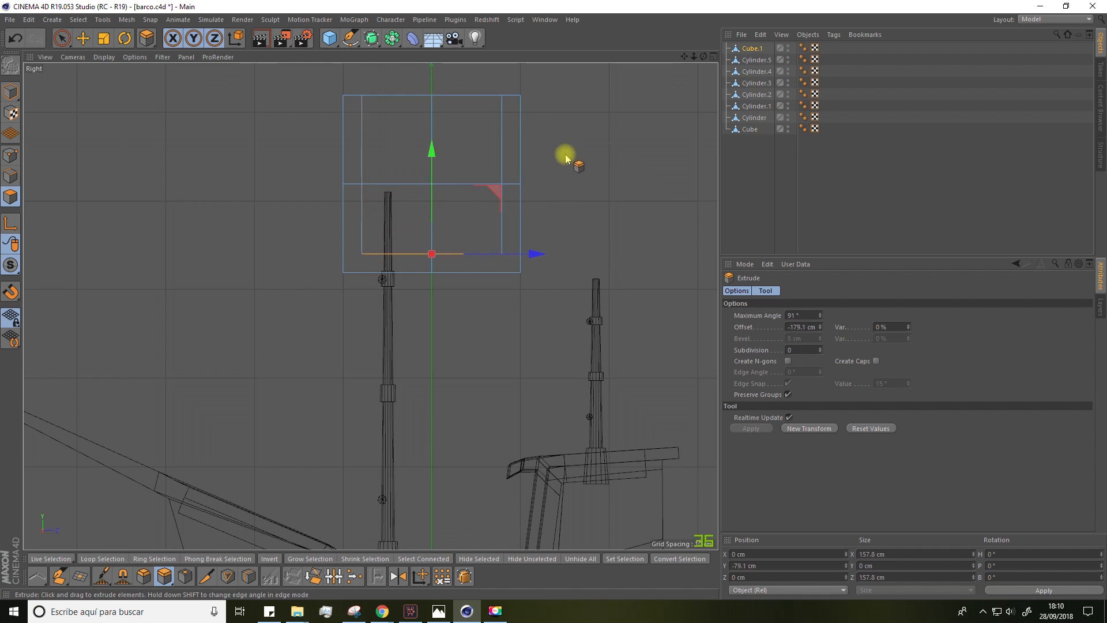
{"action": "left_click", "coordinate": [714, 58]}
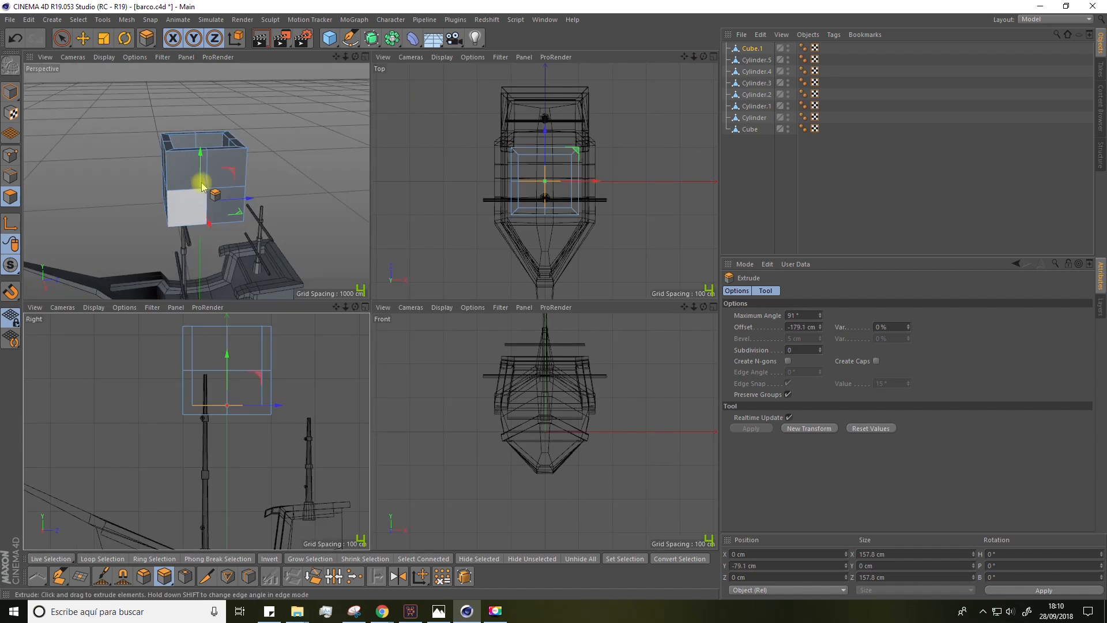
{"action": "left_click", "coordinate": [368, 56]}
{"action": "left_click_drag", "start_coordinate": [207, 178], "coordinate": [200, 156], "text": "alt"}
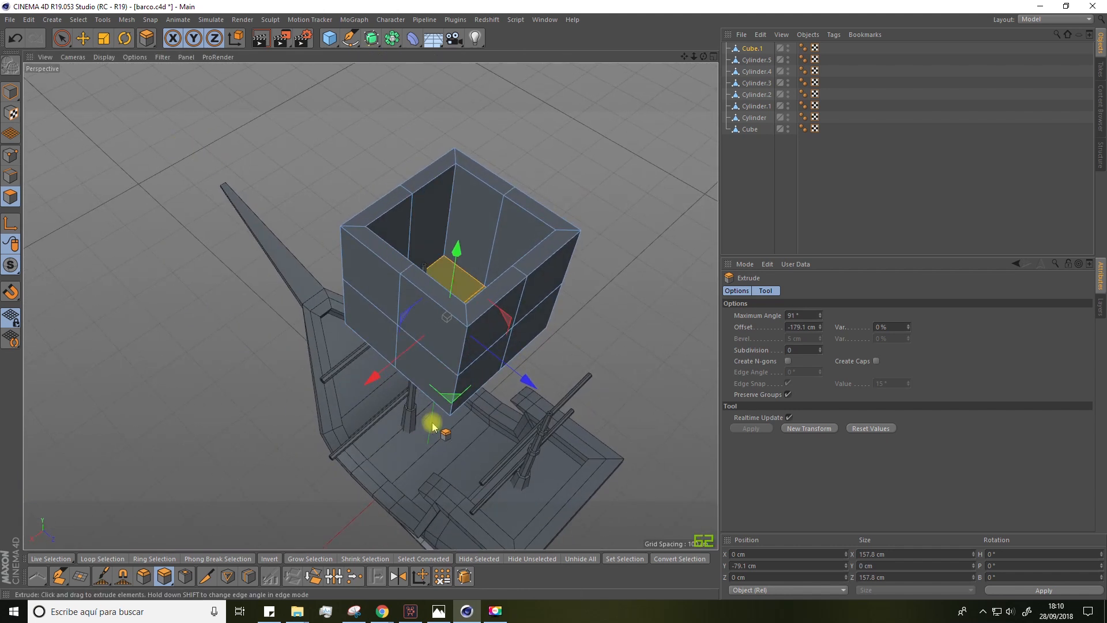
Step: Cut a horizontal edge loop around the inner walls of the hollowed cube with Loop/Path Cut
{"action": "left_click", "coordinate": [246, 577]}
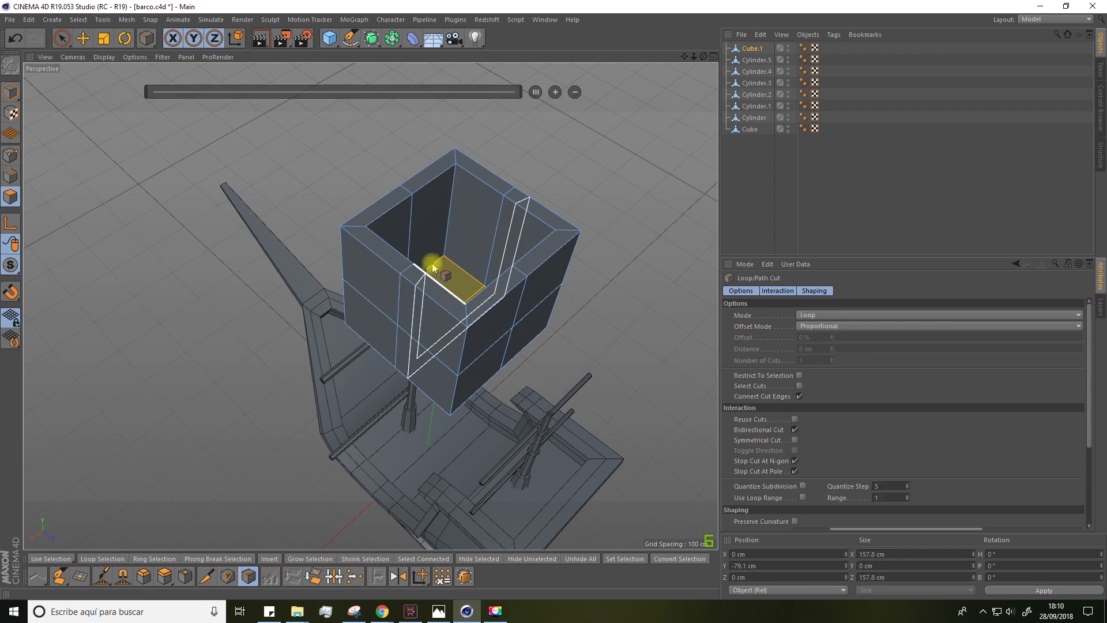
{"action": "left_click", "coordinate": [449, 224]}
{"action": "mouse_move", "coordinate": [381, 254]}
{"action": "left_mouse_down", "text": "alt"}
{"action": "mouse_move", "coordinate": [289, 166]}
{"action": "mouse_move", "coordinate": [188, 109]}
{"action": "mouse_move", "coordinate": [374, 143]}
{"action": "mouse_move", "coordinate": [227, 227]}
{"action": "left_mouse_up", "text": "alt"}
{"action": "key", "text": "space"}
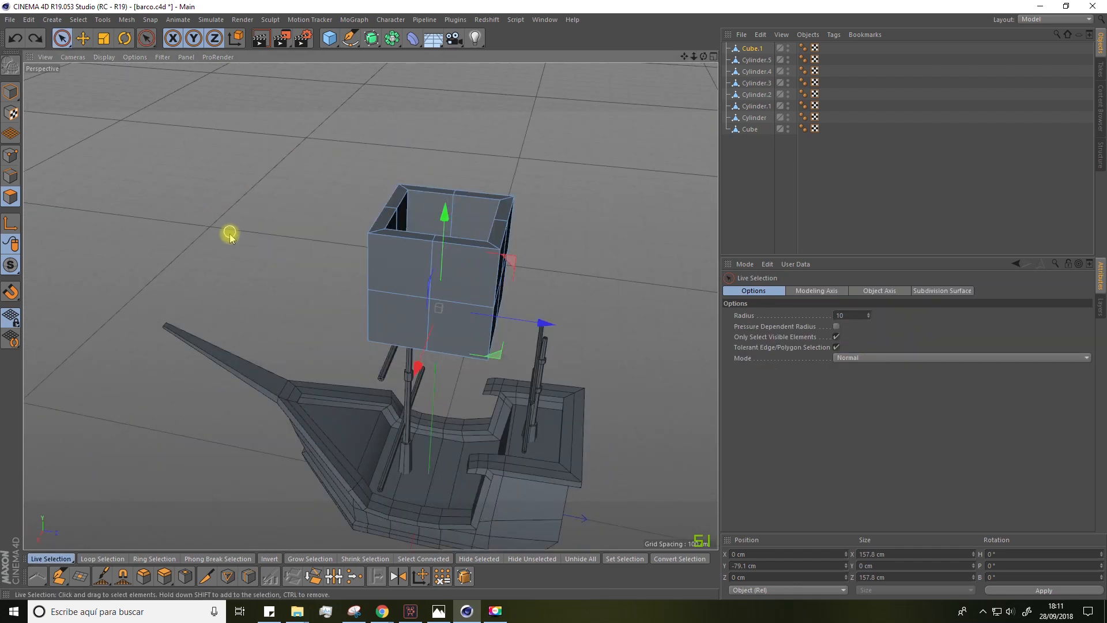
Step: Select all the cube's bottom points, inside and outside, with Rectangle Selection in point mode
{"action": "left_click", "coordinate": [11, 158]}
{"action": "left_click_drag", "start_coordinate": [245, 271], "coordinate": [259, 193], "text": "alt"}
{"action": "left_click_drag", "start_coordinate": [62, 38], "coordinate": [99, 77]}
{"action": "left_click", "coordinate": [114, 76]}
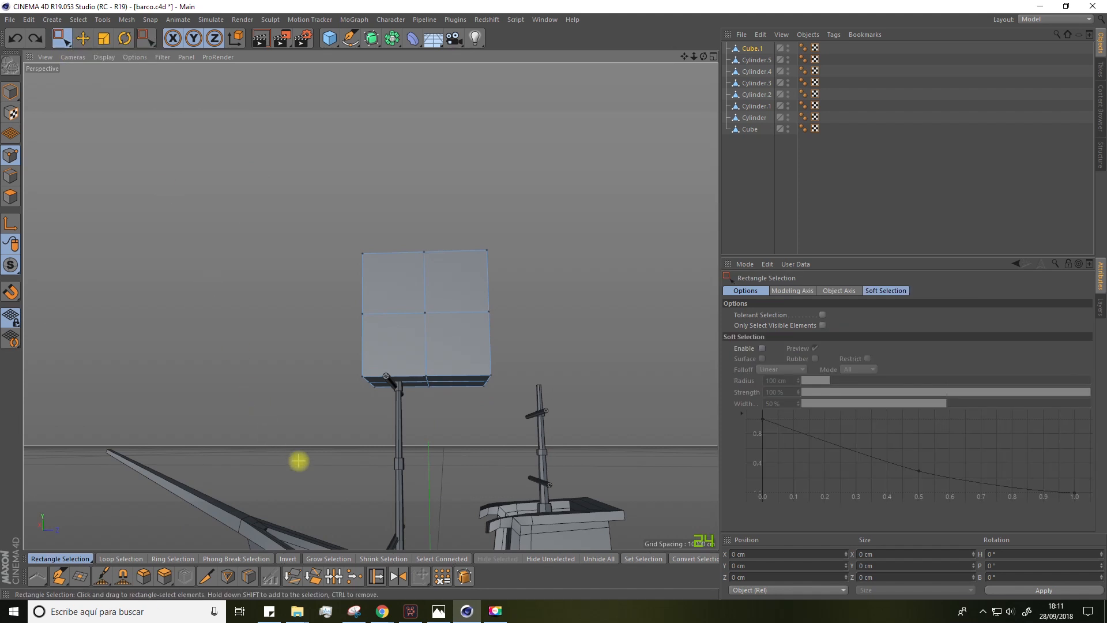
{"action": "left_click_drag", "start_coordinate": [575, 348], "coordinate": [575, 349]}
{"action": "left_click_drag", "start_coordinate": [571, 390], "coordinate": [521, 462], "text": "alt"}
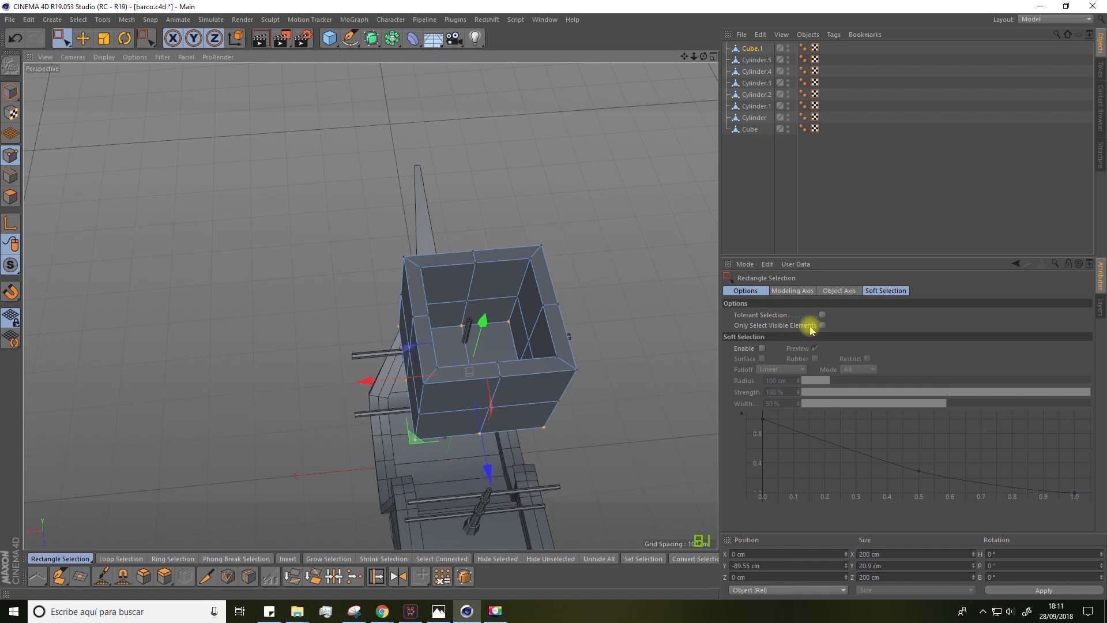
{"action": "left_click_drag", "start_coordinate": [652, 289], "coordinate": [638, 217], "text": "alt"}
{"action": "left_click_drag", "start_coordinate": [247, 463], "coordinate": [633, 341]}
Step: Scale the selected bottom points to about 66% and lower them slightly, tapering the cube's lower half
{"action": "left_click_drag", "start_coordinate": [421, 418], "coordinate": [461, 414], "text": "alt"}
{"action": "key", "text": "t"}
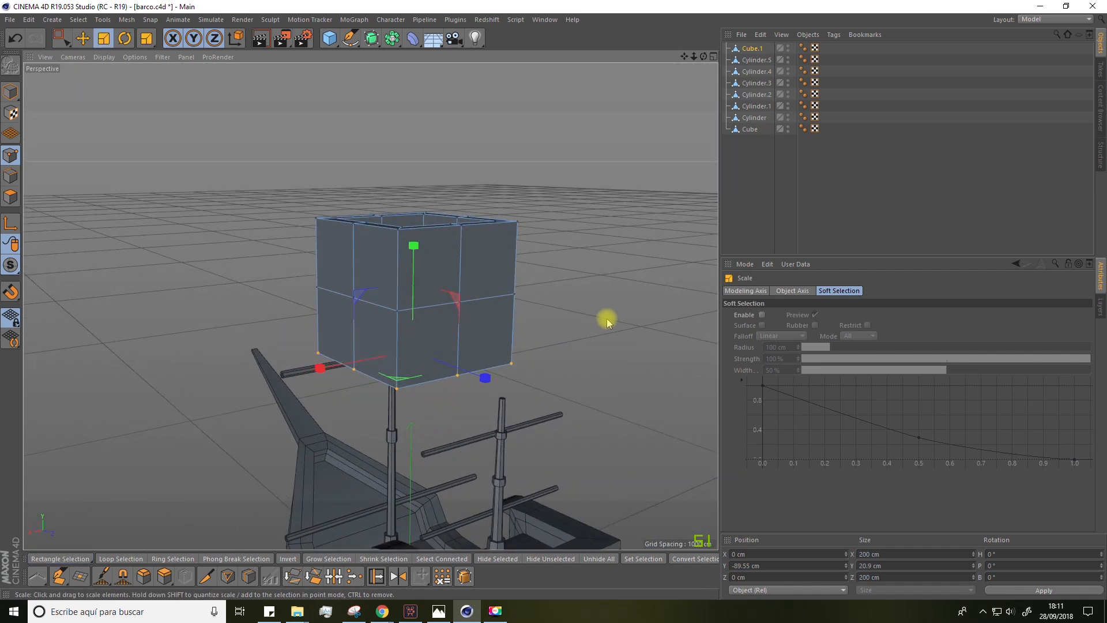
{"action": "left_click_drag", "start_coordinate": [609, 316], "coordinate": [540, 349]}
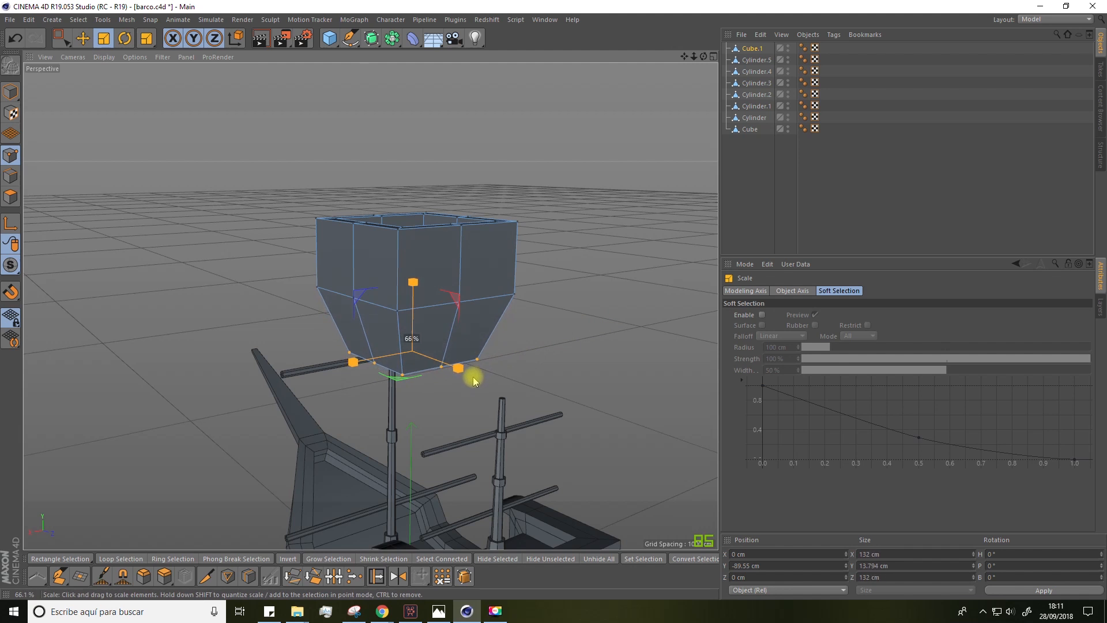
{"action": "left_click_drag", "start_coordinate": [473, 376], "coordinate": [475, 376]}
{"action": "left_click_drag", "start_coordinate": [542, 365], "coordinate": [450, 331], "text": "alt"}
Step: Select all points of the cube's top rim and scale them outward to about 235 cm wide
{"action": "key", "text": "space"}
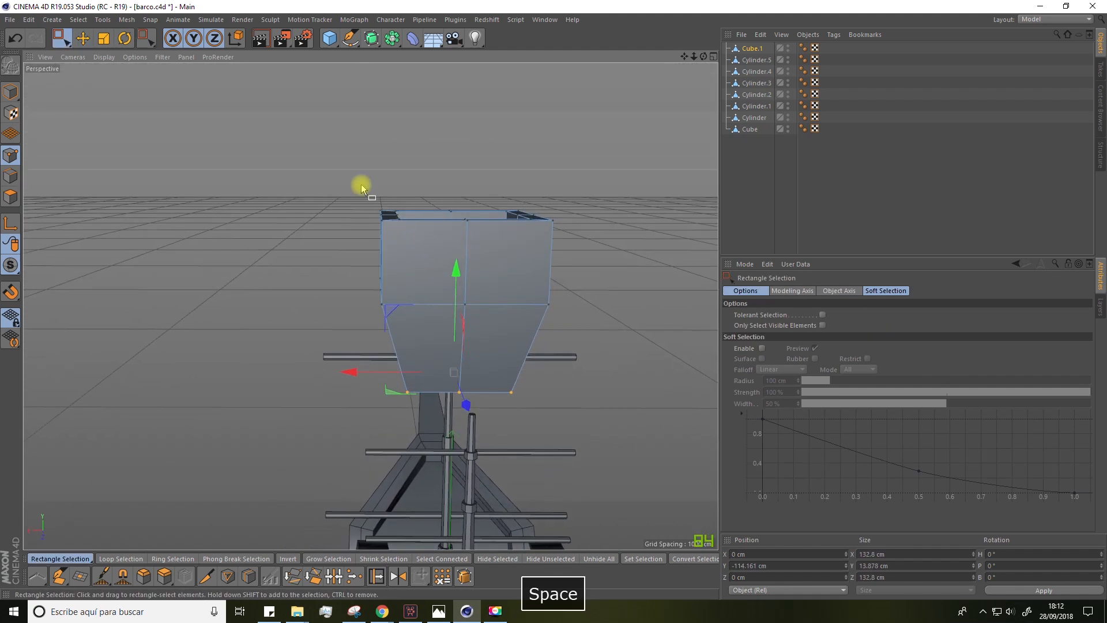
{"action": "left_click_drag", "start_coordinate": [441, 229], "coordinate": [588, 252]}
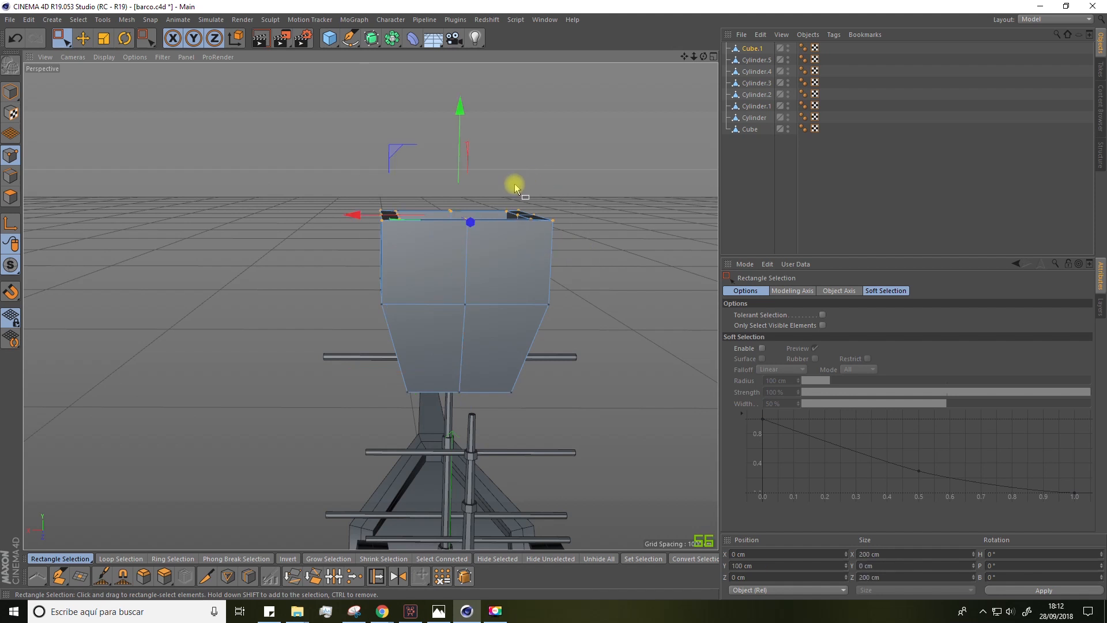
{"action": "key", "text": "t"}
{"action": "left_click_drag", "start_coordinate": [573, 196], "coordinate": [674, 196]}
{"action": "left_click_drag", "start_coordinate": [641, 263], "coordinate": [485, 341], "text": "alt"}
Step: Select the inner and outer mid-column points on the cube's two opposite X sides with Live Selection
{"action": "key", "text": "space"}
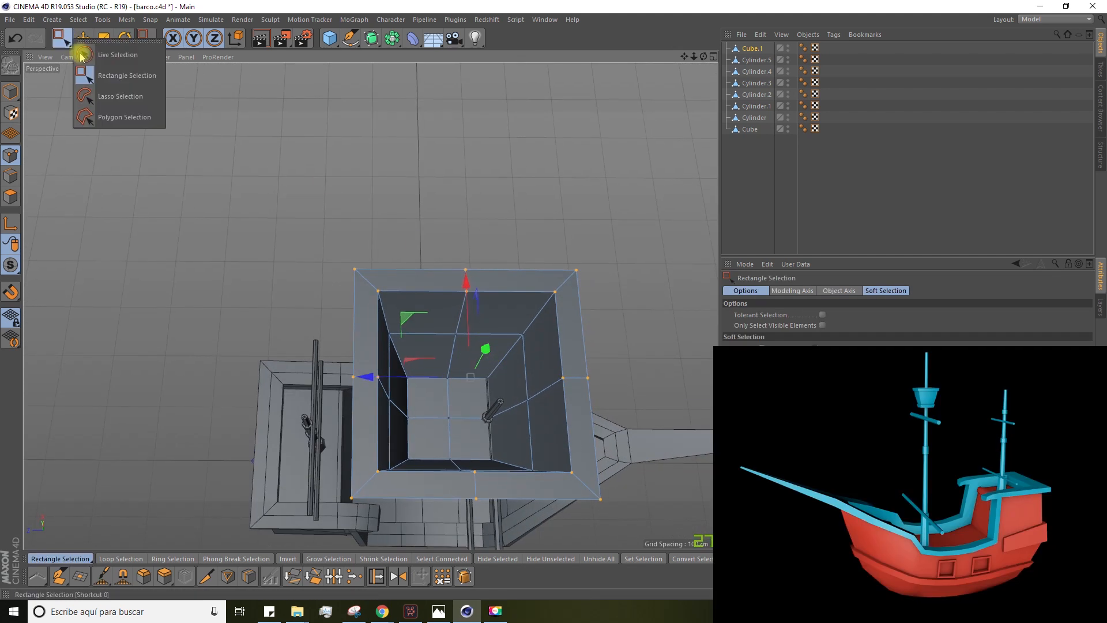
{"action": "key", "text": "9"}
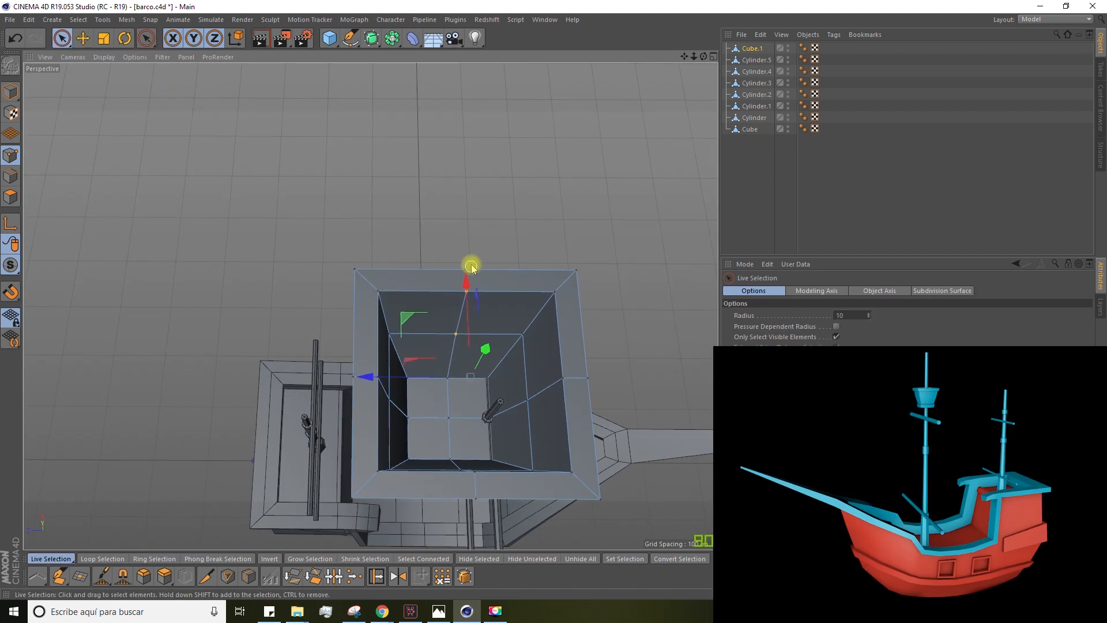
{"action": "left_click_drag", "start_coordinate": [466, 268], "coordinate": [673, 168], "text": "alt"}
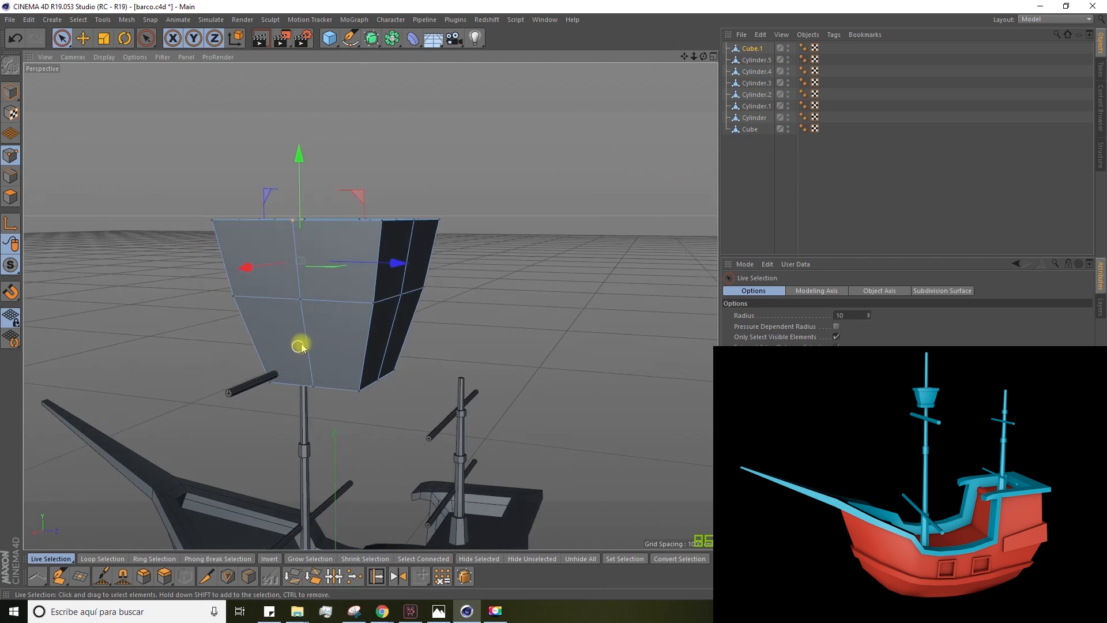
{"action": "left_click", "coordinate": [299, 229], "text": "shift"}
{"action": "left_click_drag", "start_coordinate": [311, 287], "coordinate": [387, 226], "text": "alt"}
{"action": "left_click_drag", "start_coordinate": [411, 134], "coordinate": [419, 114], "text": "ctrl"}
{"action": "left_click_drag", "start_coordinate": [353, 237], "coordinate": [425, 218], "text": "alt"}
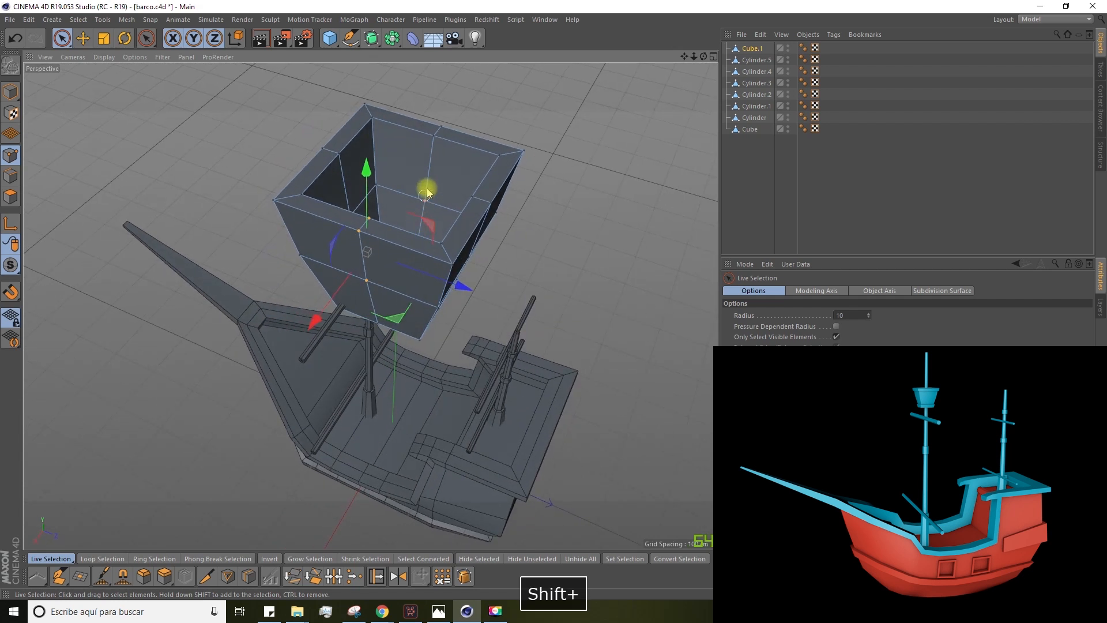
{"action": "left_click", "coordinate": [439, 127], "text": "shift"}
{"action": "left_click_drag", "start_coordinate": [444, 122], "coordinate": [383, 229], "text": "alt"}
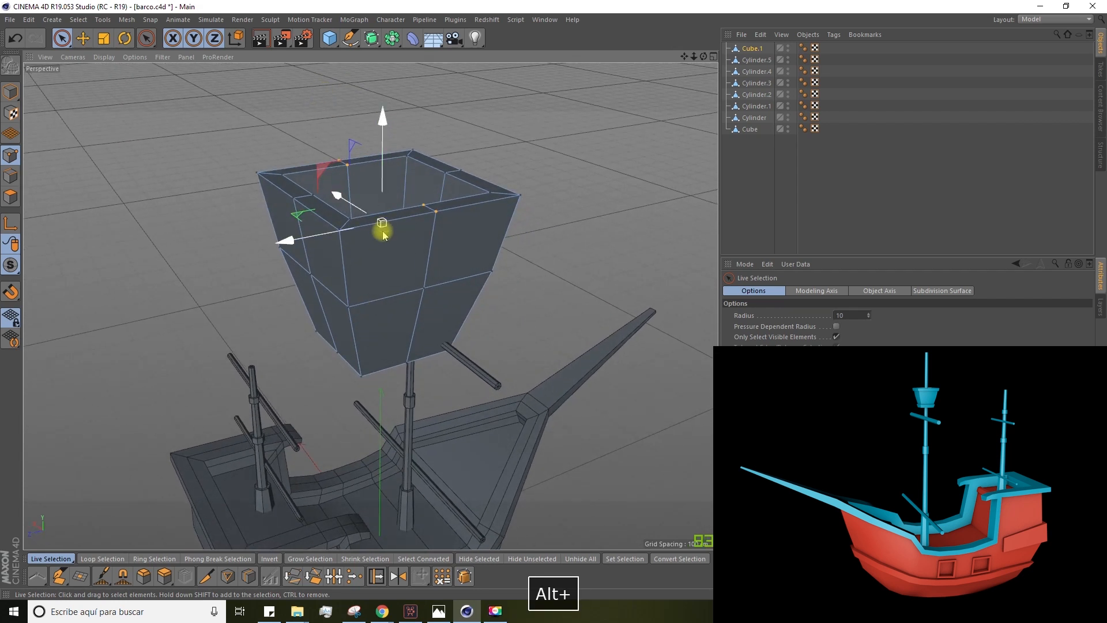
{"action": "mouse_move", "coordinate": [425, 294]}
{"action": "left_mouse_down", "text": "shift"}
{"action": "mouse_move", "coordinate": [410, 348]}
{"action": "mouse_move", "coordinate": [386, 358]}
{"action": "mouse_move", "coordinate": [596, 313]}
{"action": "mouse_move", "coordinate": [343, 392]}
{"action": "left_mouse_up", "text": "shift"}
{"action": "left_click", "coordinate": [308, 398], "text": "shift"}
Step: Stretch the selected mid-column points outward along X to about 305 cm across
{"action": "left_click_drag", "start_coordinate": [330, 342], "coordinate": [361, 319], "text": "alt"}
{"action": "mouse_move", "coordinate": [375, 279]}
{"action": "left_mouse_down", "text": "alt"}
{"action": "mouse_move", "coordinate": [292, 296]}
{"action": "mouse_move", "coordinate": [317, 299]}
{"action": "mouse_move", "coordinate": [391, 252]}
{"action": "mouse_move", "coordinate": [383, 279]}
{"action": "left_mouse_up", "text": "alt"}
{"action": "key", "text": "t"}
{"action": "left_click_drag", "start_coordinate": [303, 283], "coordinate": [234, 342]}
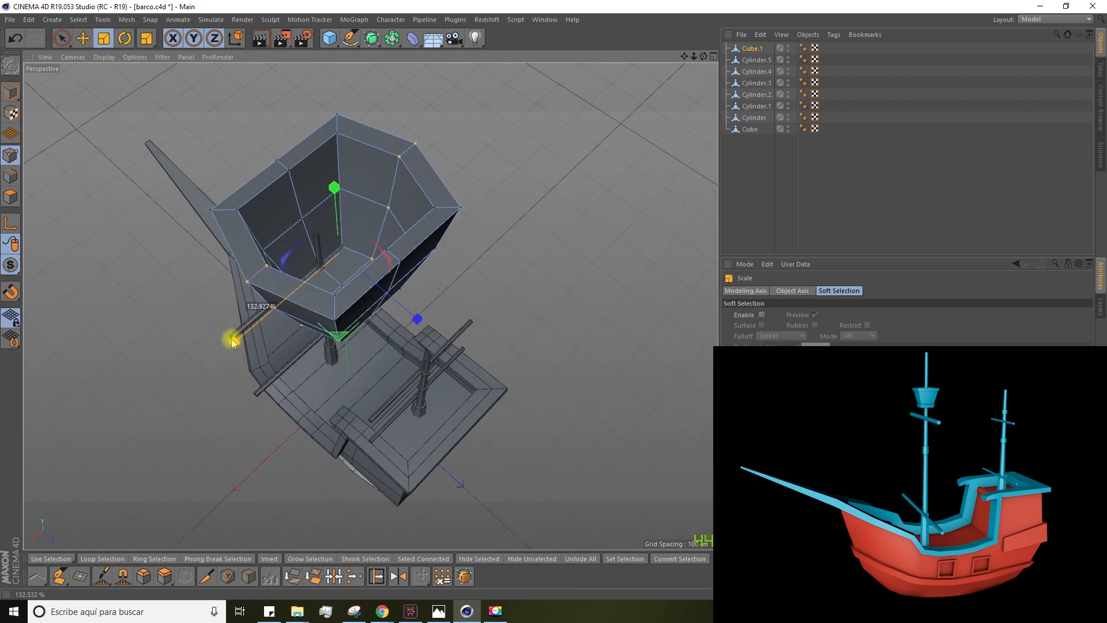
{"action": "left_click_drag", "start_coordinate": [237, 341], "coordinate": [403, 248]}
Step: Select the mid-column points on the two opposite Z sides and stretch them along Z to about 304 cm across
{"action": "key", "text": "space"}
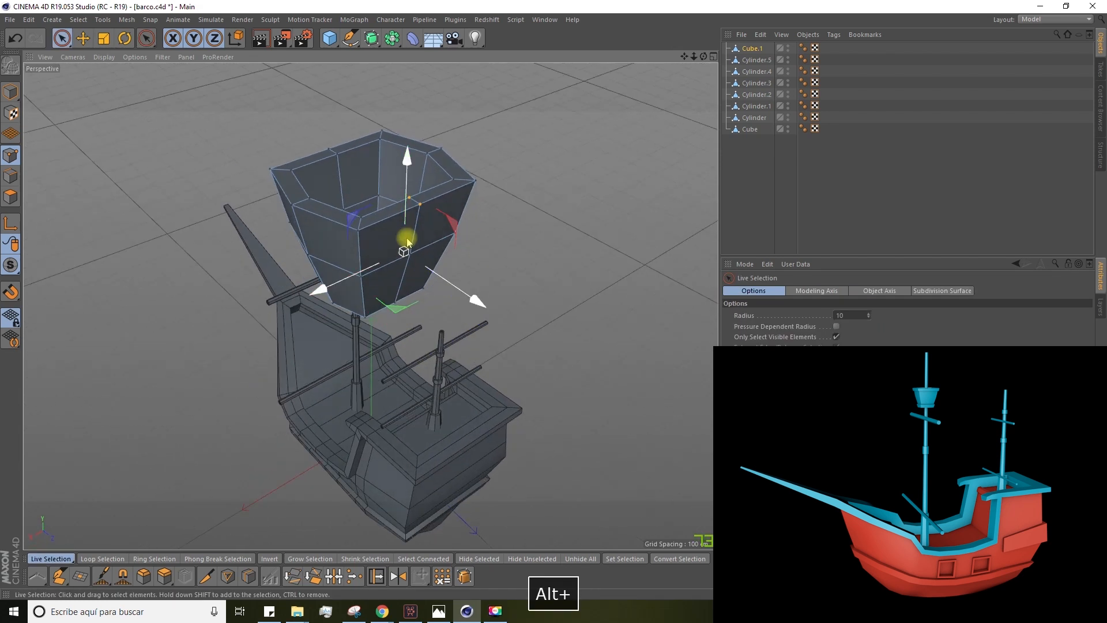
{"action": "left_click_drag", "start_coordinate": [397, 309], "coordinate": [389, 380], "text": "alt"}
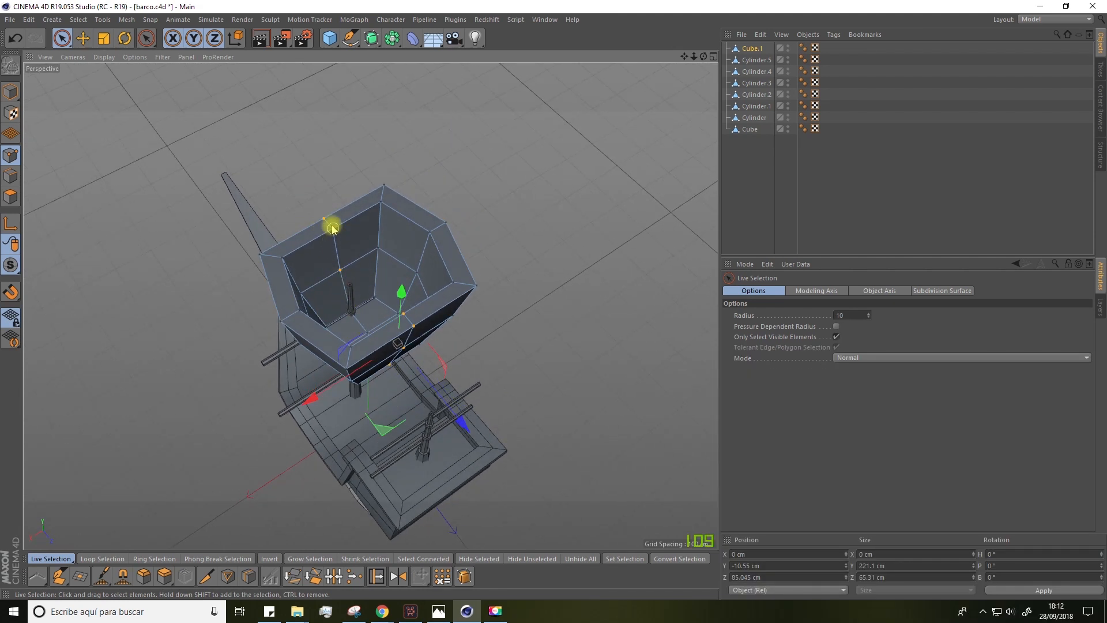
{"action": "left_click_drag", "start_coordinate": [287, 196], "coordinate": [448, 163], "text": "alt"}
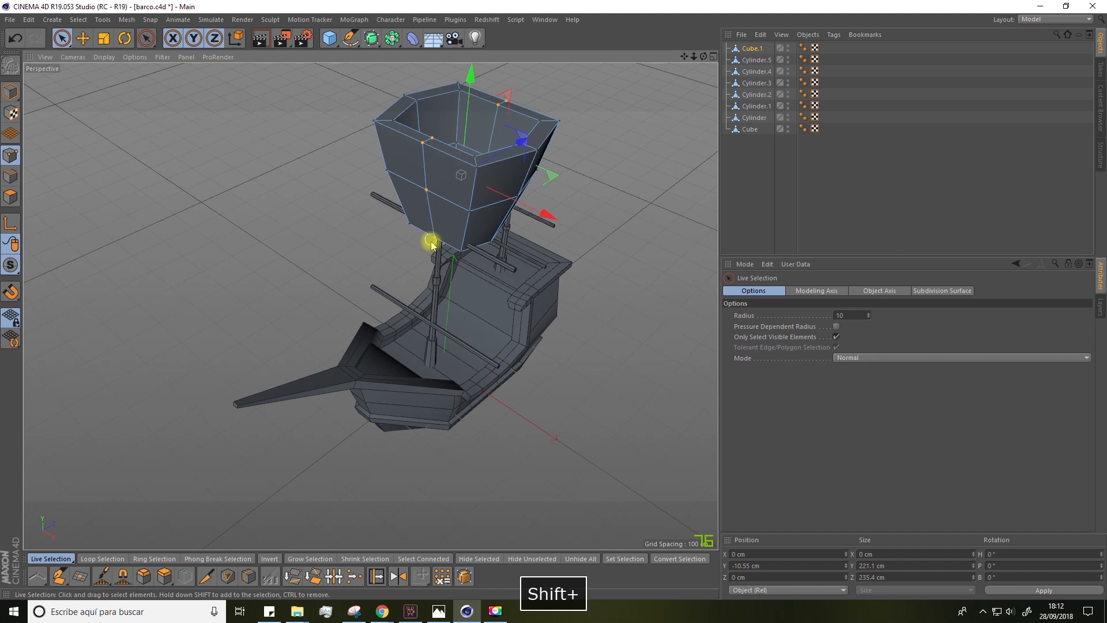
{"action": "left_click_drag", "start_coordinate": [448, 288], "coordinate": [403, 317], "text": "alt"}
{"action": "scroll", "coordinate": [403, 317], "scroll_direction": "up", "scroll_amount": 2}
{"action": "key", "text": "t"}
{"action": "left_click_drag", "start_coordinate": [518, 261], "coordinate": [435, 369]}
Step: Scale the whole crow's nest object down to about 88.6 × 64.1 × 88.1 cm in model mode
{"action": "left_click", "coordinate": [747, 48]}
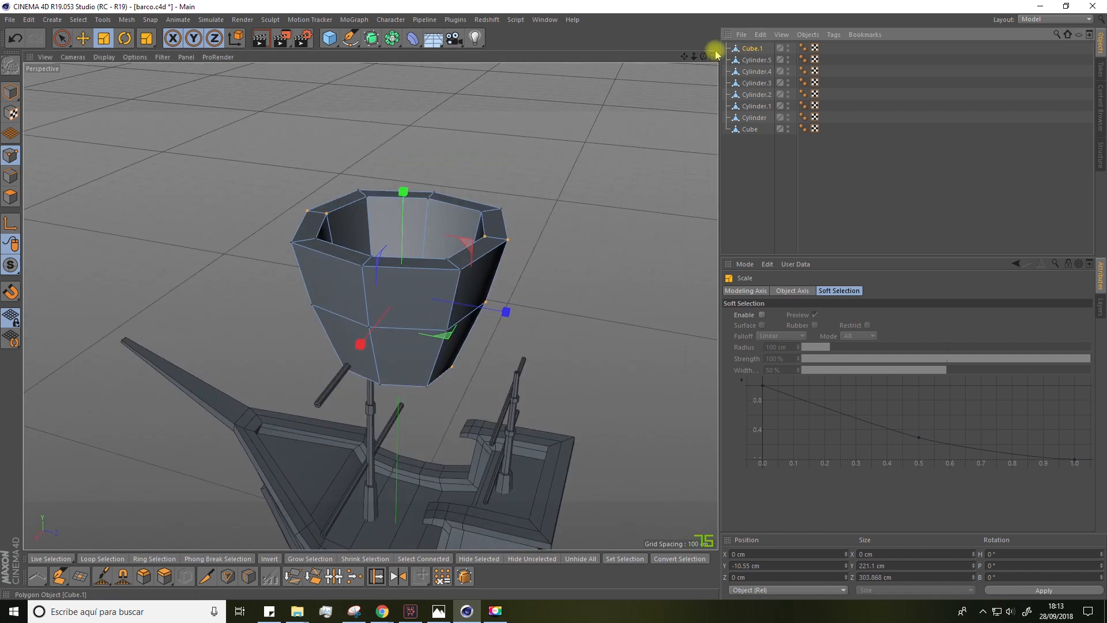
{"action": "left_click", "coordinate": [10, 92]}
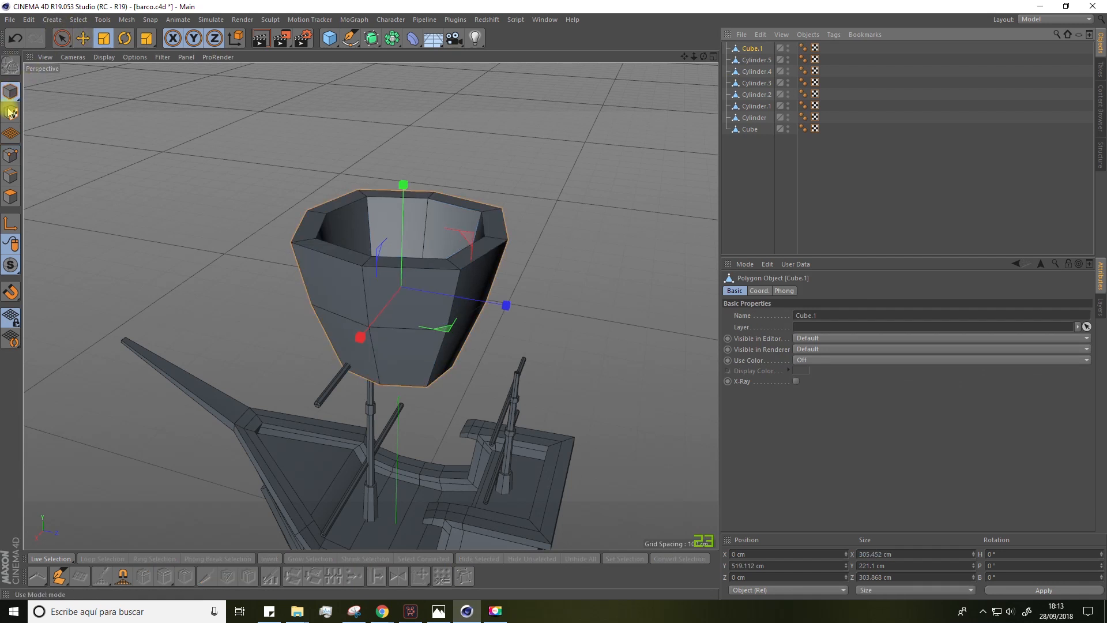
{"action": "left_click_drag", "start_coordinate": [555, 212], "coordinate": [296, 363]}
{"action": "left_click_drag", "start_coordinate": [376, 364], "coordinate": [363, 300], "text": "alt"}
Step: Move the crow's nest onto the main mast at about Z -50.3 cm and lower it to just above the upper yard
{"action": "left_click", "coordinate": [83, 38]}
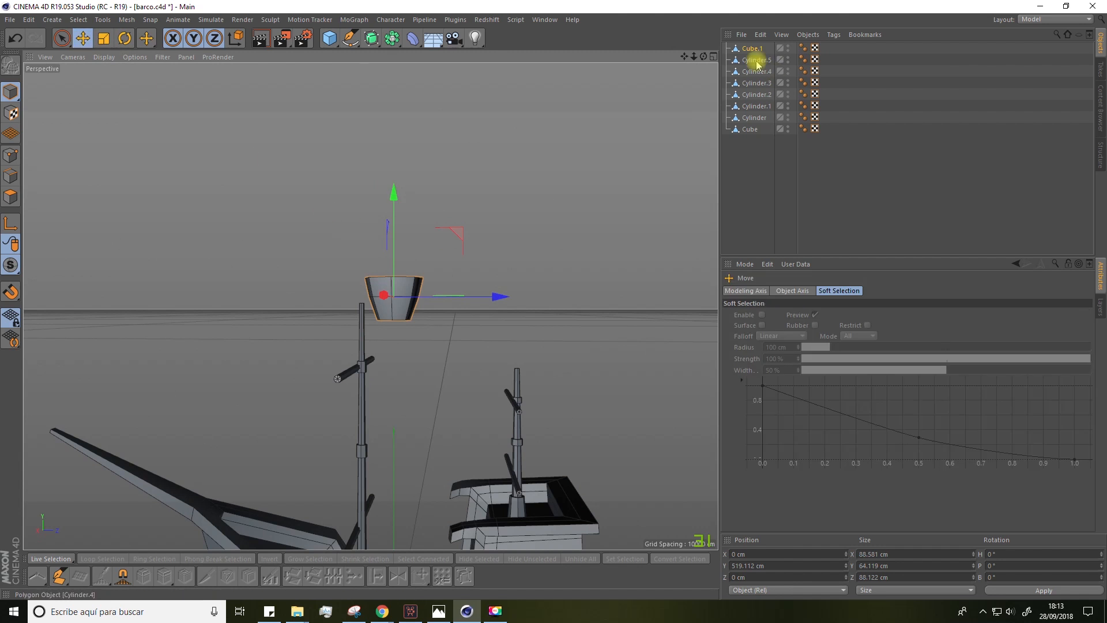
{"action": "left_click", "coordinate": [714, 56]}
{"action": "scroll", "coordinate": [555, 181], "scroll_direction": "up", "scroll_amount": 3}
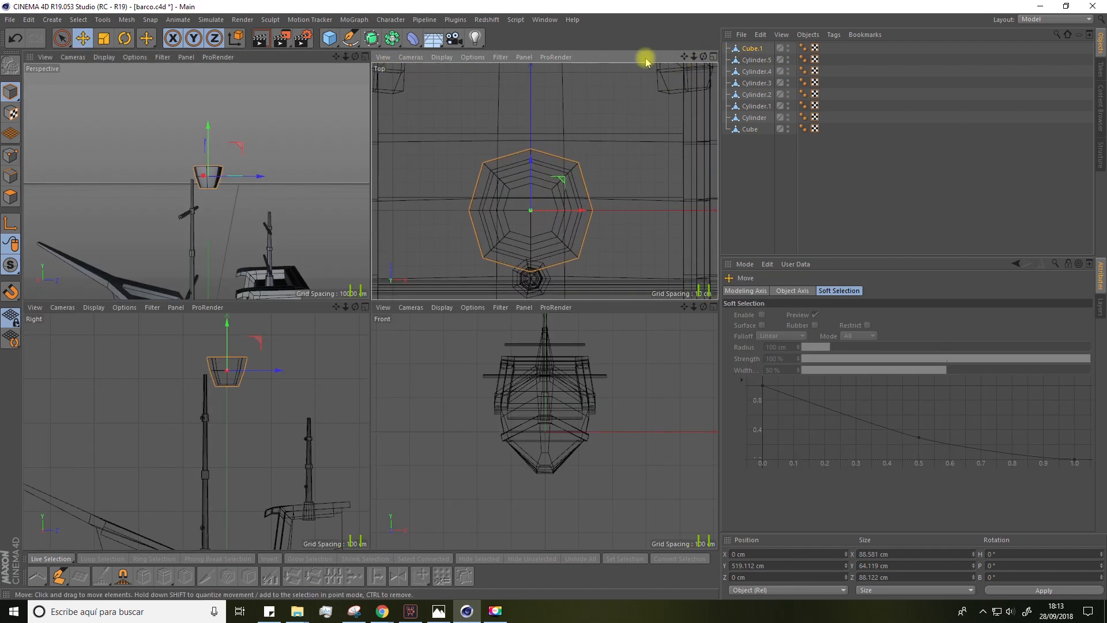
{"action": "left_click", "coordinate": [714, 57]}
{"action": "middle_click_drag", "start_coordinate": [396, 338], "coordinate": [432, 267], "text": "alt"}
{"action": "left_click_drag", "start_coordinate": [382, 132], "coordinate": [368, 255]}
{"action": "right_click_drag", "start_coordinate": [378, 289], "coordinate": [669, 138], "text": "alt"}
{"action": "left_click_drag", "start_coordinate": [351, 235], "coordinate": [353, 243]}
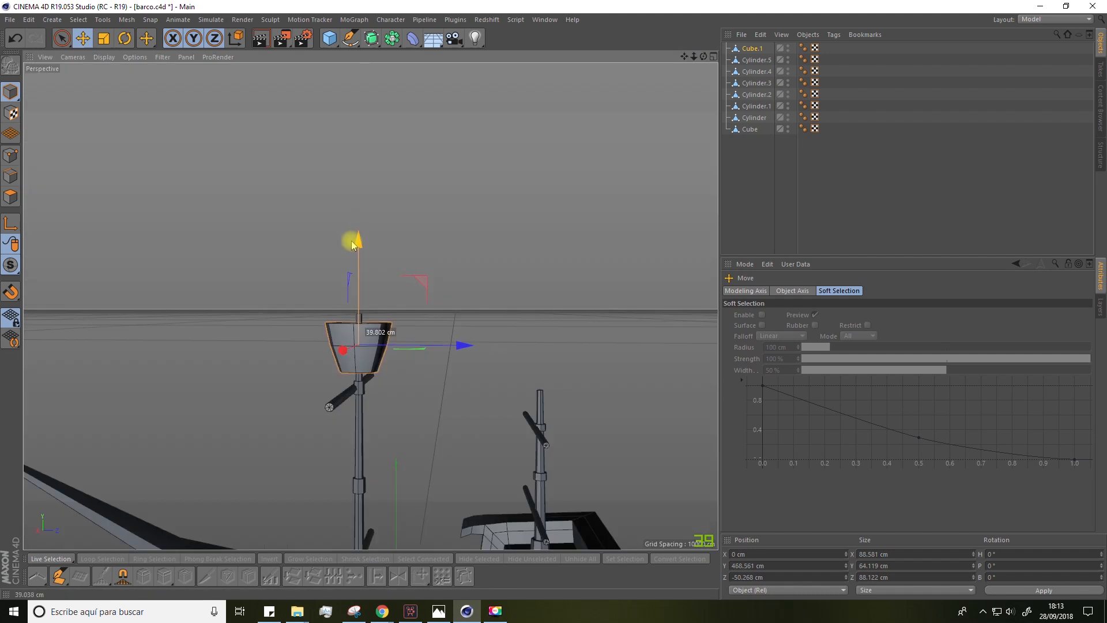
Step: Lengthen the main mast to about 528 cm and raise it to about Y 283.8 cm so it extends above the crow's nest
{"action": "left_click_drag", "start_coordinate": [393, 396], "coordinate": [354, 309], "text": "alt"}
{"action": "left_click", "coordinate": [353, 309]}
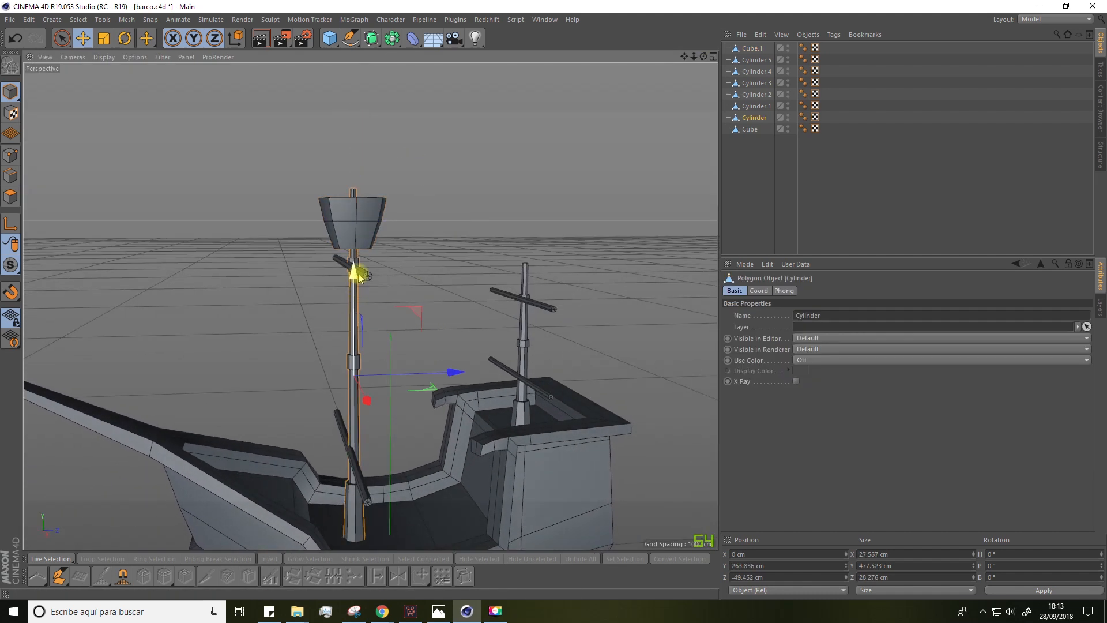
{"action": "left_click_drag", "start_coordinate": [354, 271], "coordinate": [357, 246]}
{"action": "key", "text": "t"}
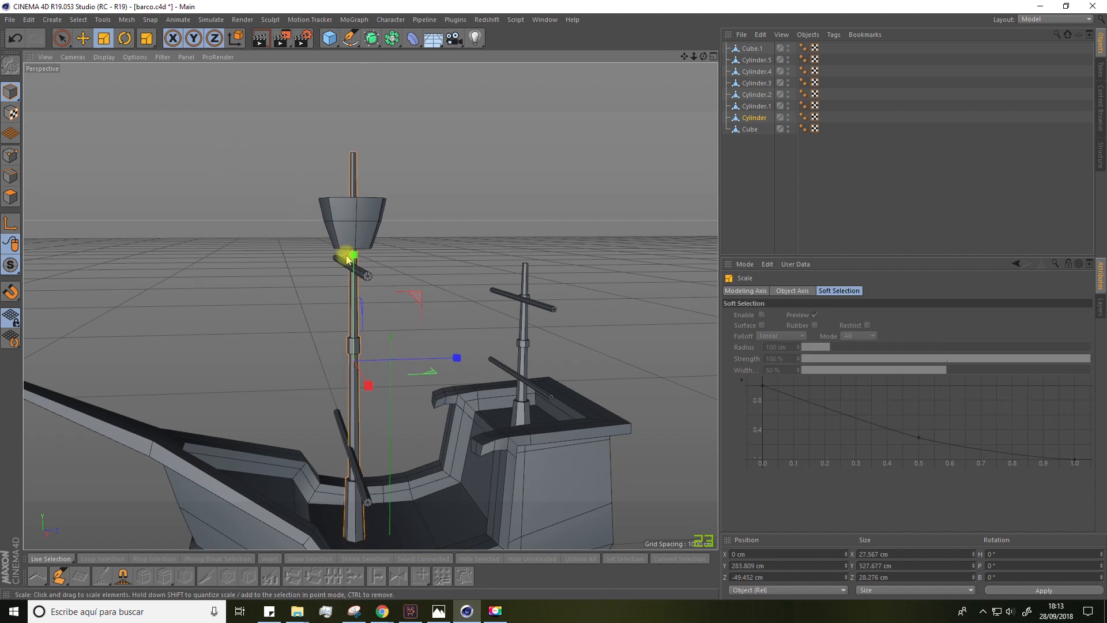
{"action": "left_click", "coordinate": [82, 38]}
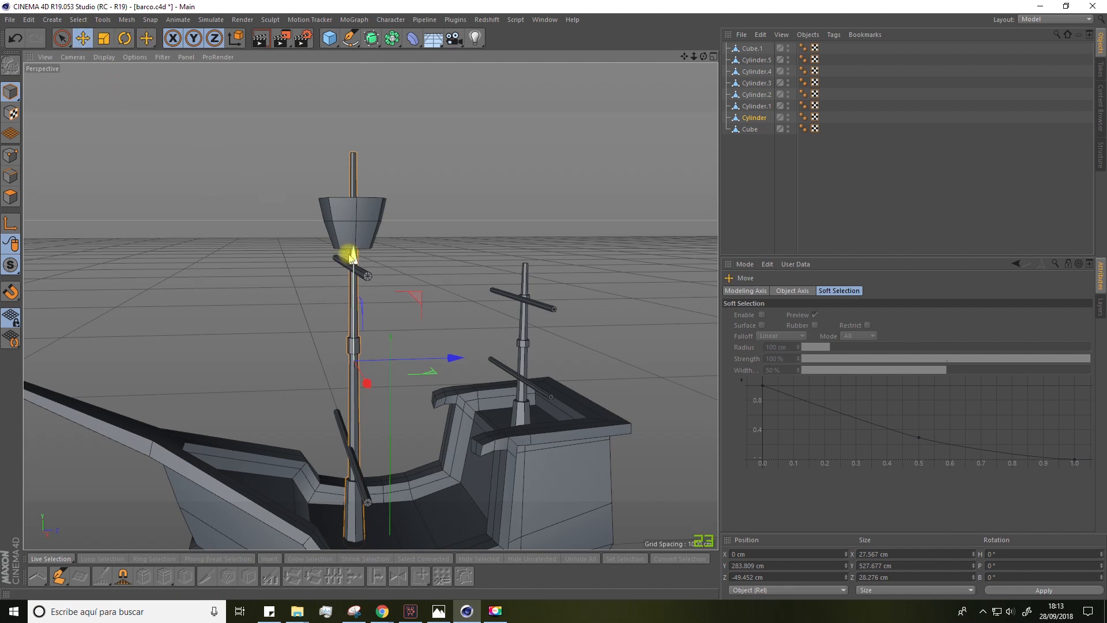
{"action": "left_click_drag", "start_coordinate": [353, 253], "coordinate": [353, 254]}
Step: Scale the crow's nest down slightly around the main mast and deselect all objects
{"action": "left_click", "coordinate": [367, 221]}
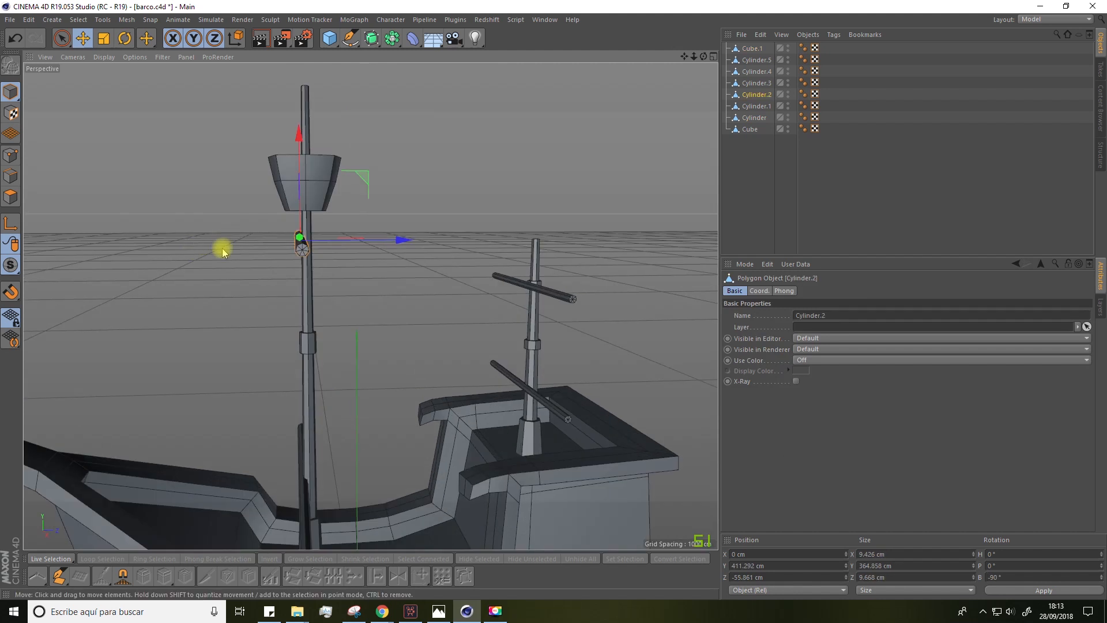
{"action": "middle_click_drag", "start_coordinate": [222, 248], "coordinate": [227, 426], "text": "alt"}
{"action": "left_click", "coordinate": [305, 221]}
{"action": "left_click_drag", "start_coordinate": [353, 234], "coordinate": [393, 237], "text": "alt"}
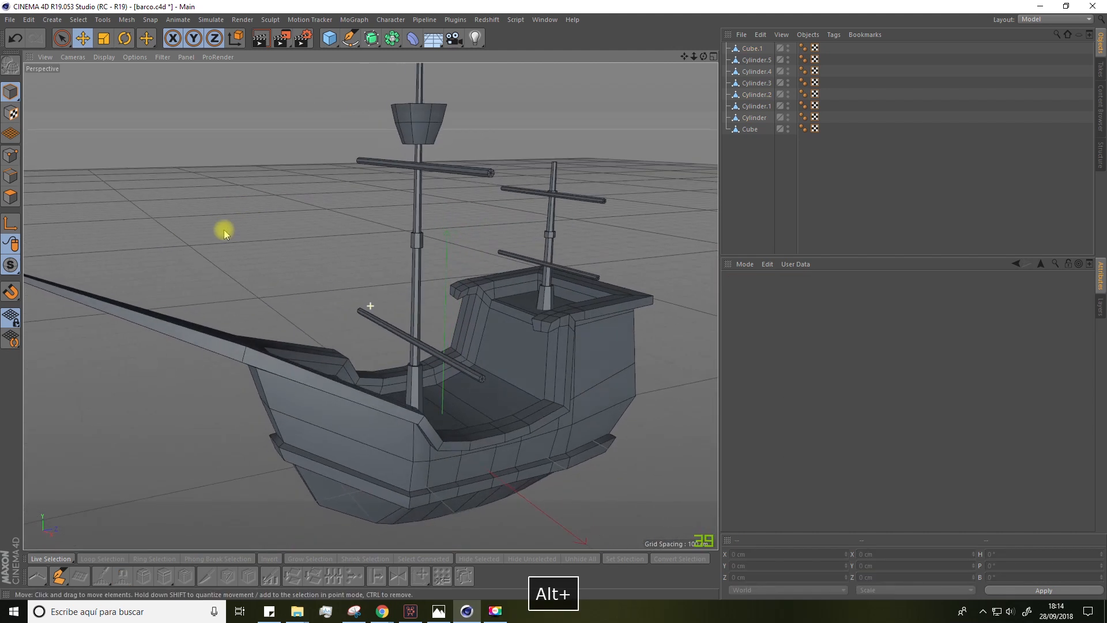
{"action": "left_click_drag", "start_coordinate": [223, 229], "coordinate": [273, 237], "text": "alt"}
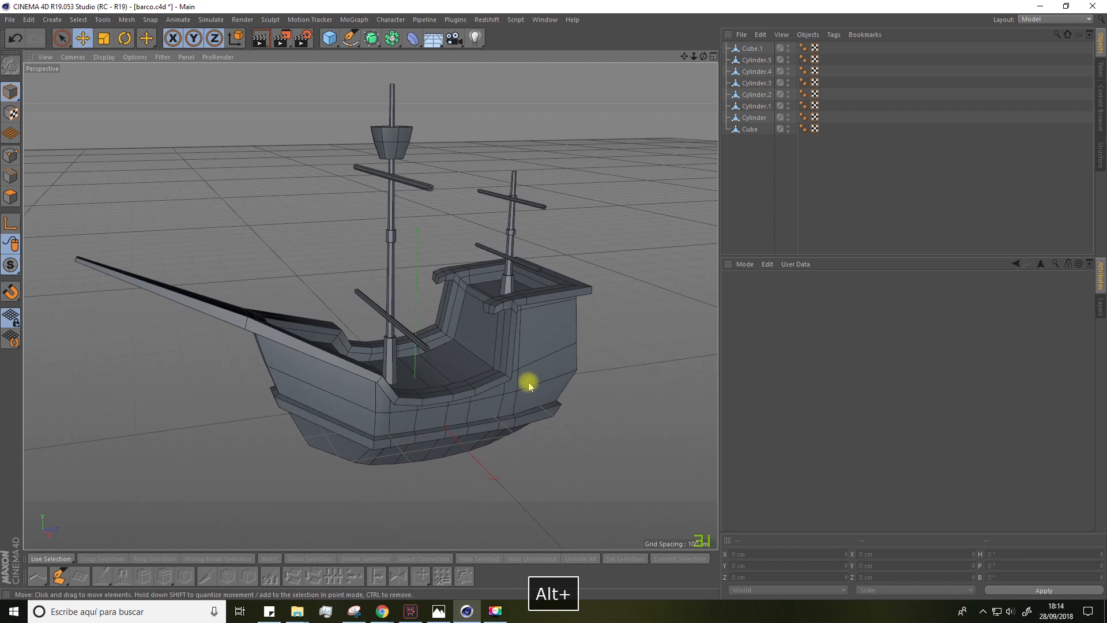